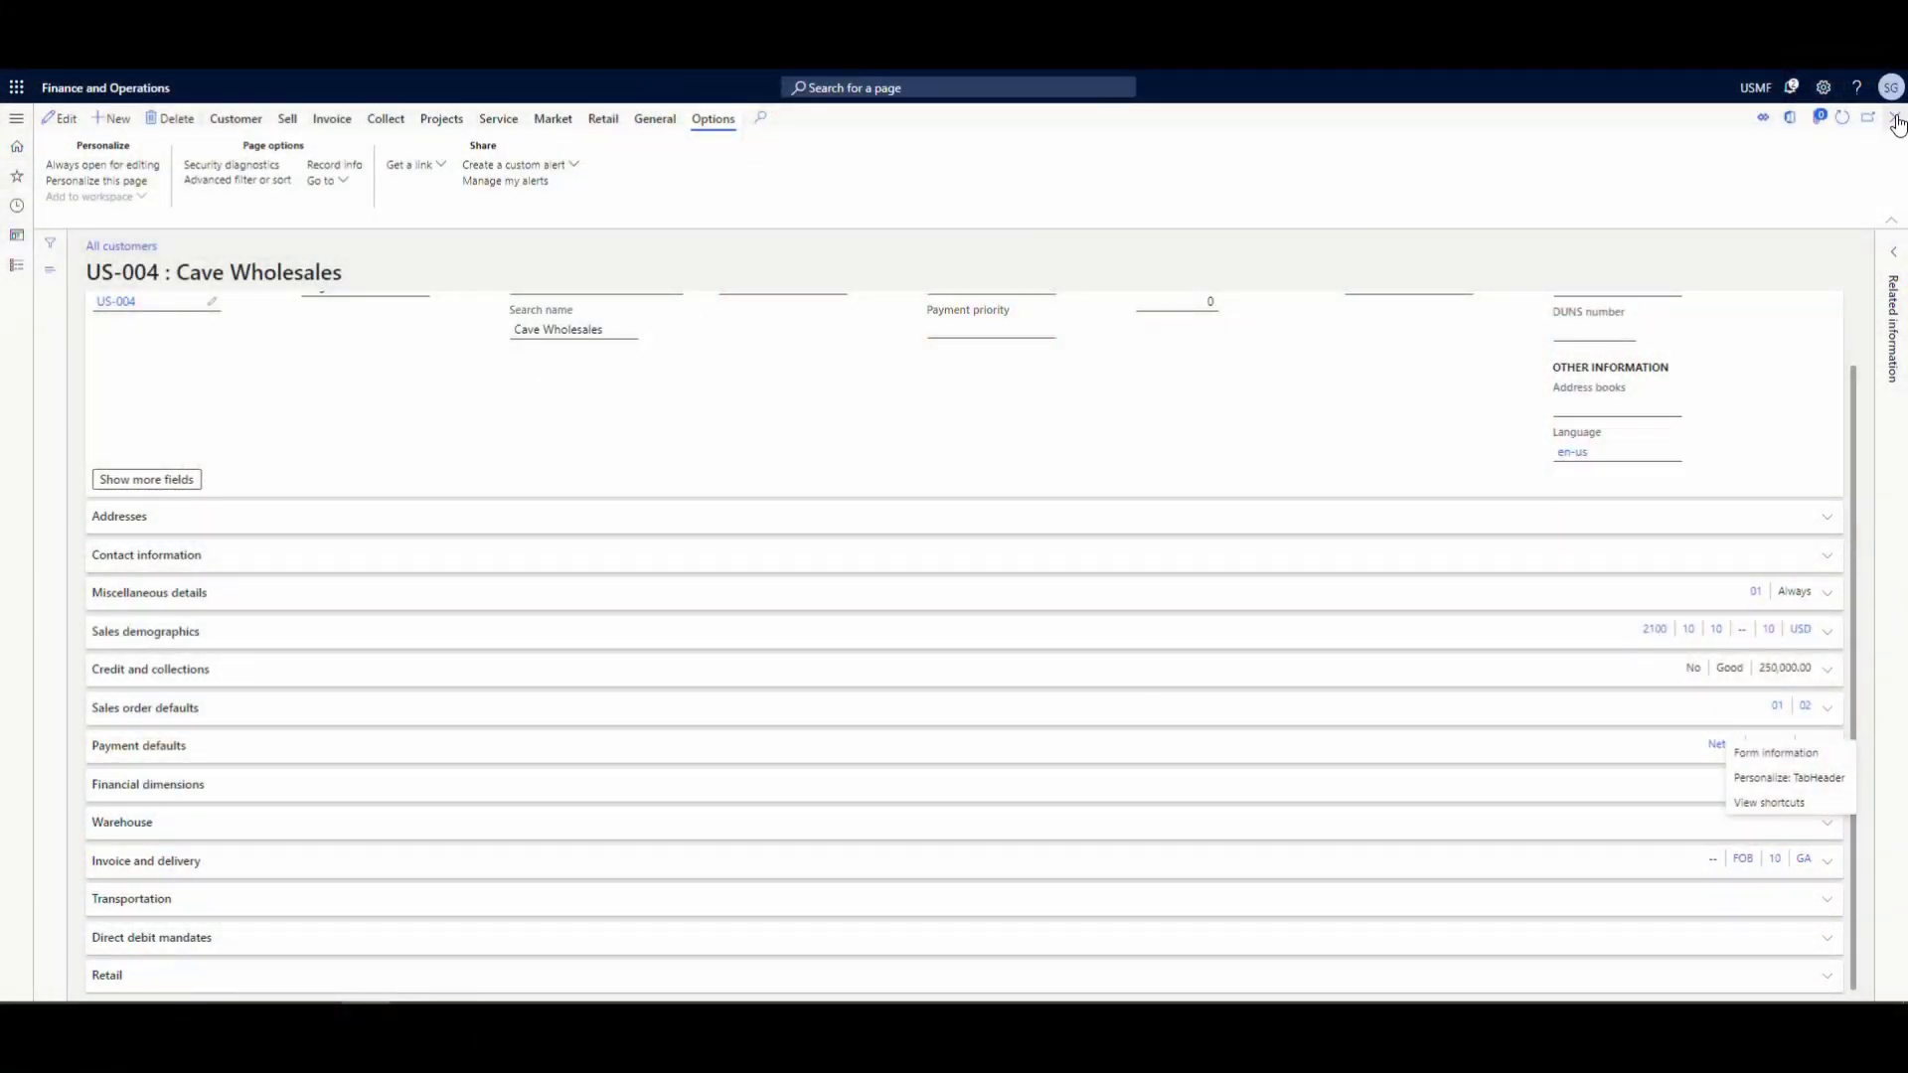
# Step: Dismiss the Options menu on the US-004 Cave Wholesales customer form
pyautogui.press('Escape')
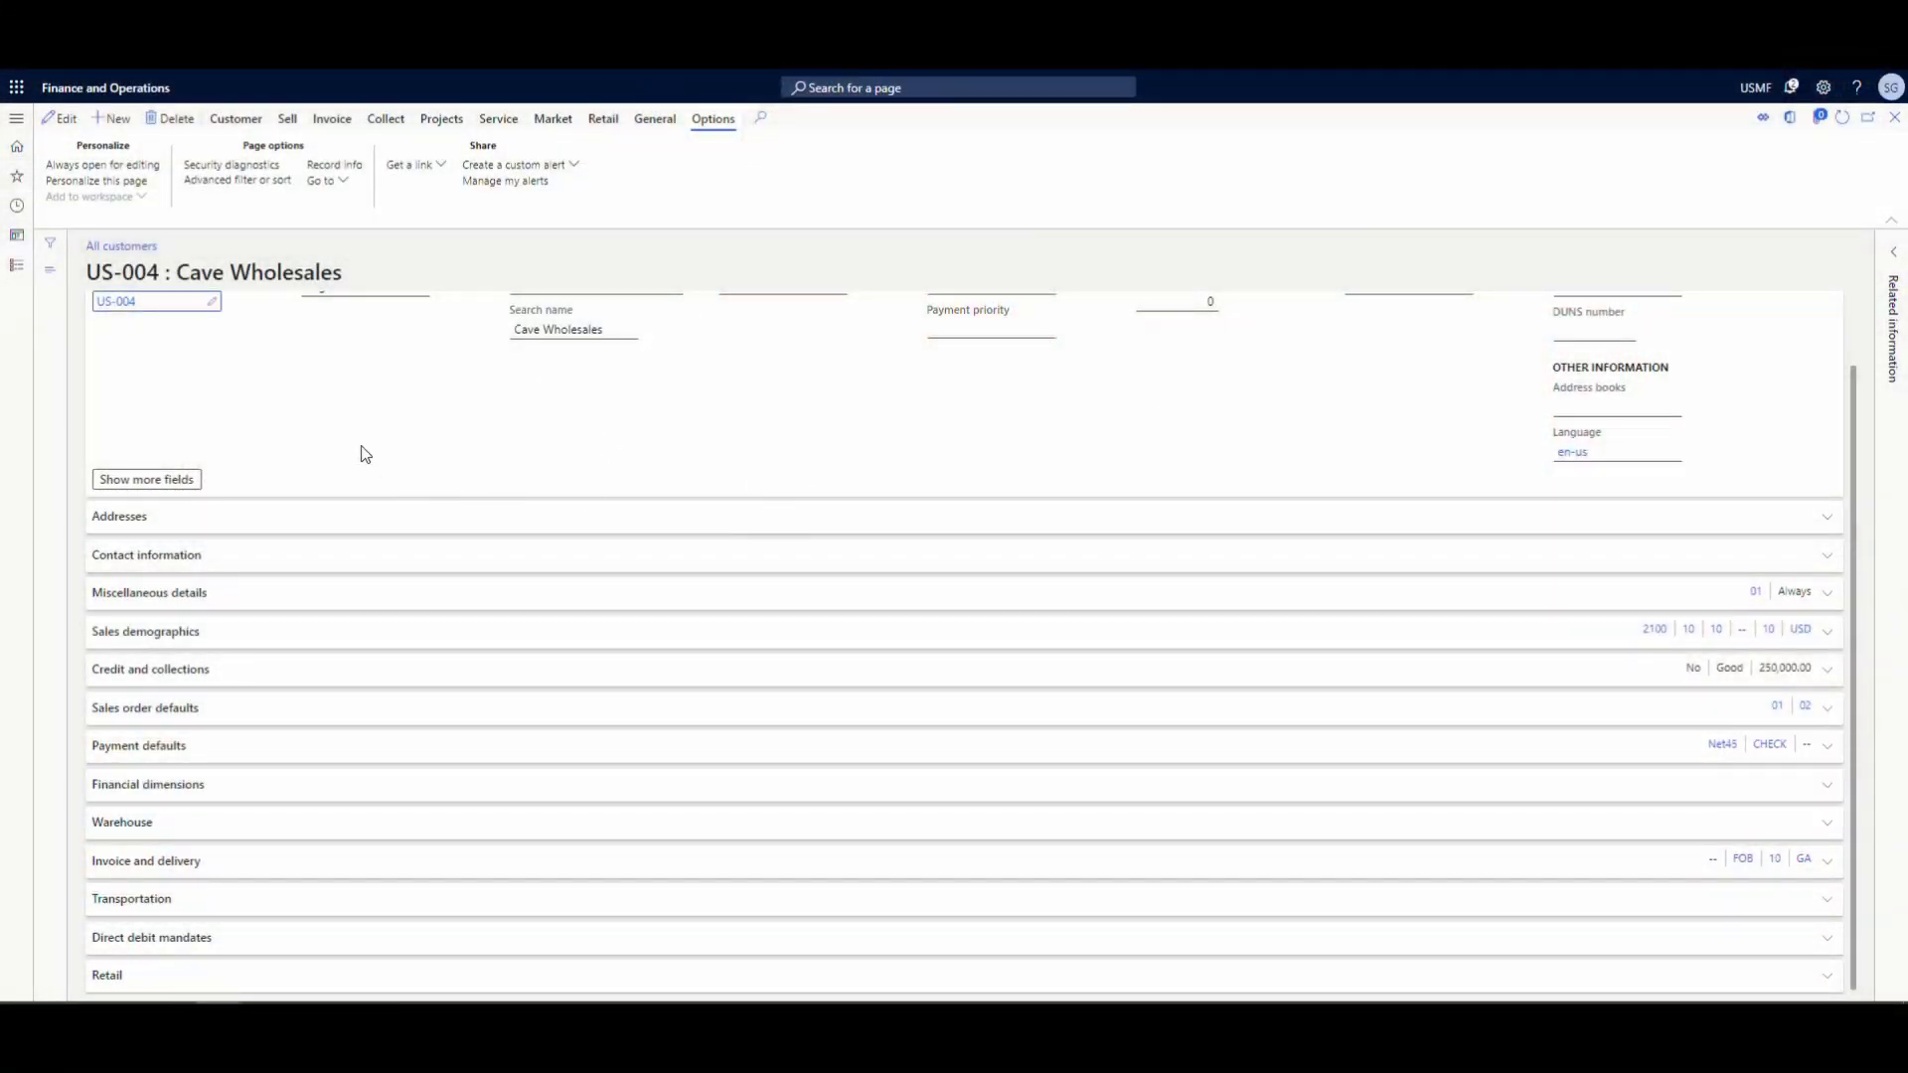
# Step: Open the attachments for customer US-004 Cave Wholesales from Accounts receivable > All customers
pyautogui.click(1895, 117)
pyautogui.click(1895, 117)
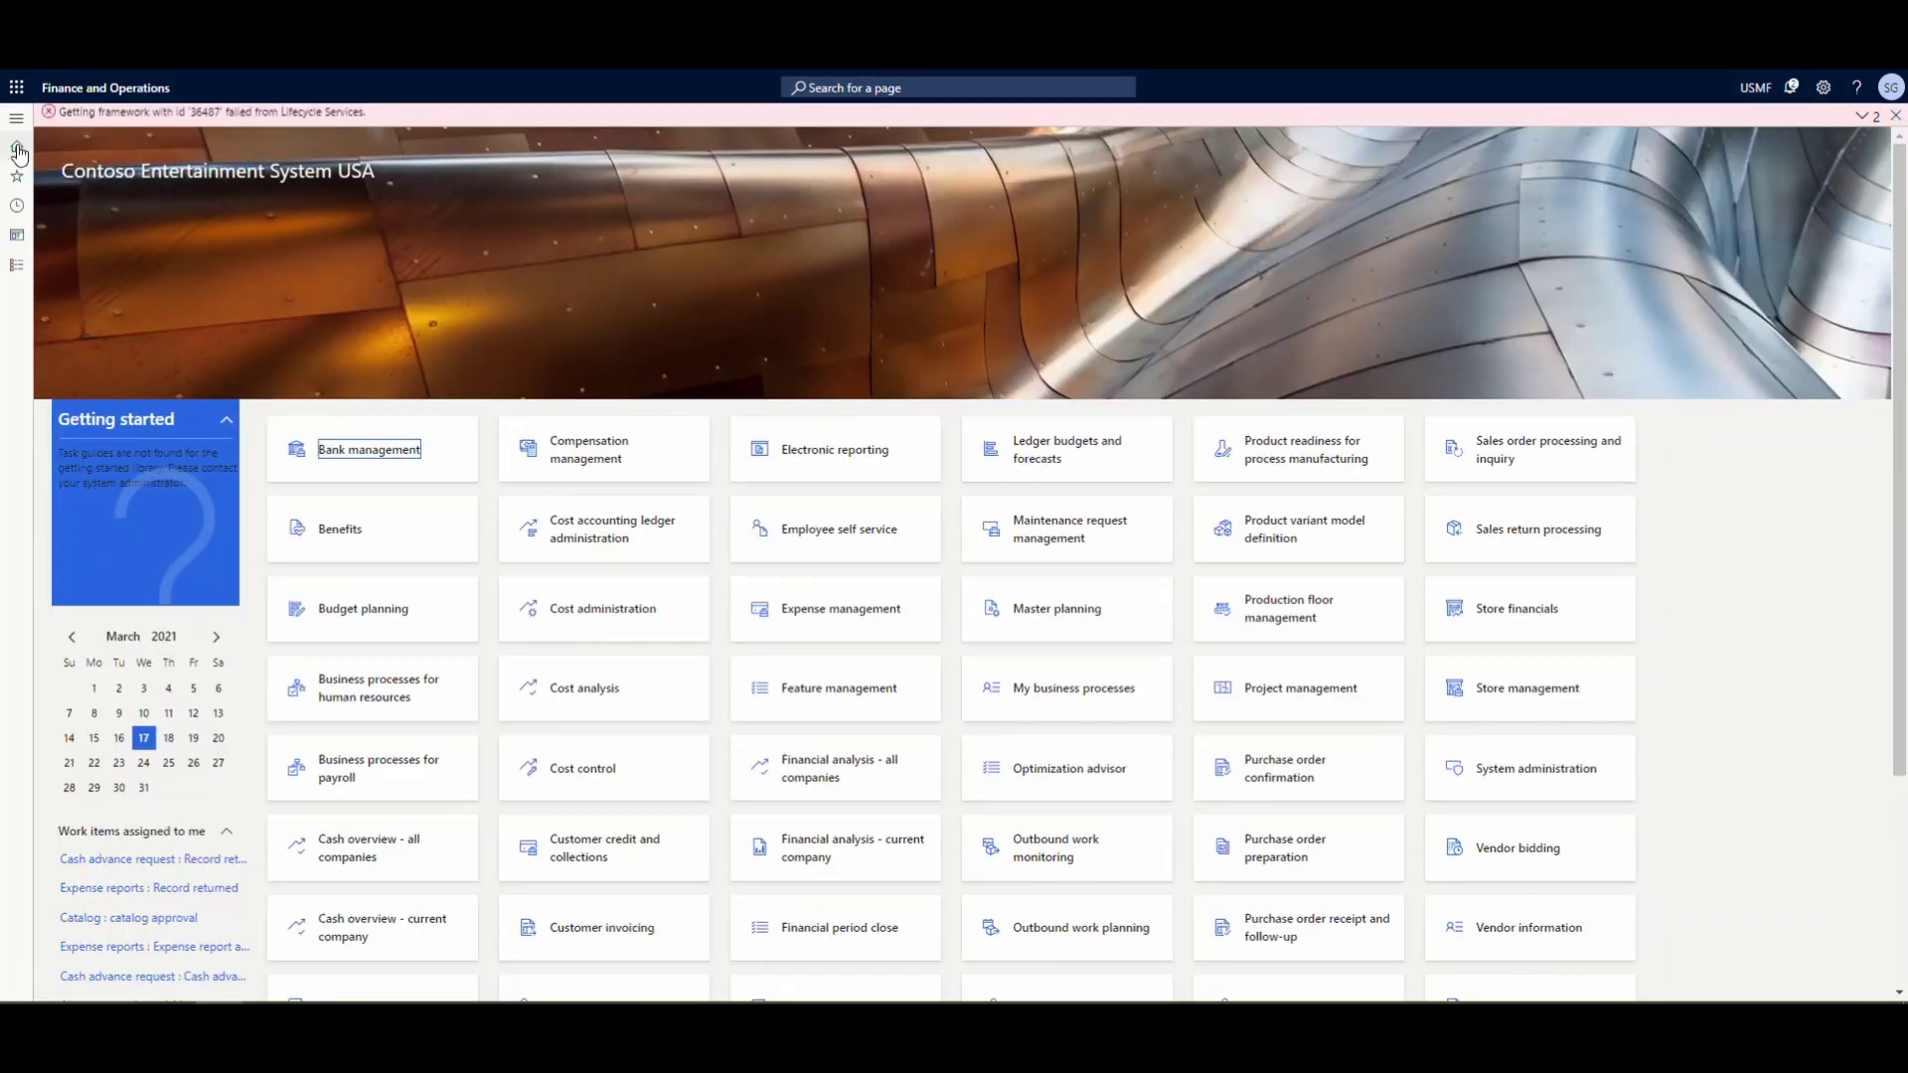
pyautogui.click(17, 266)
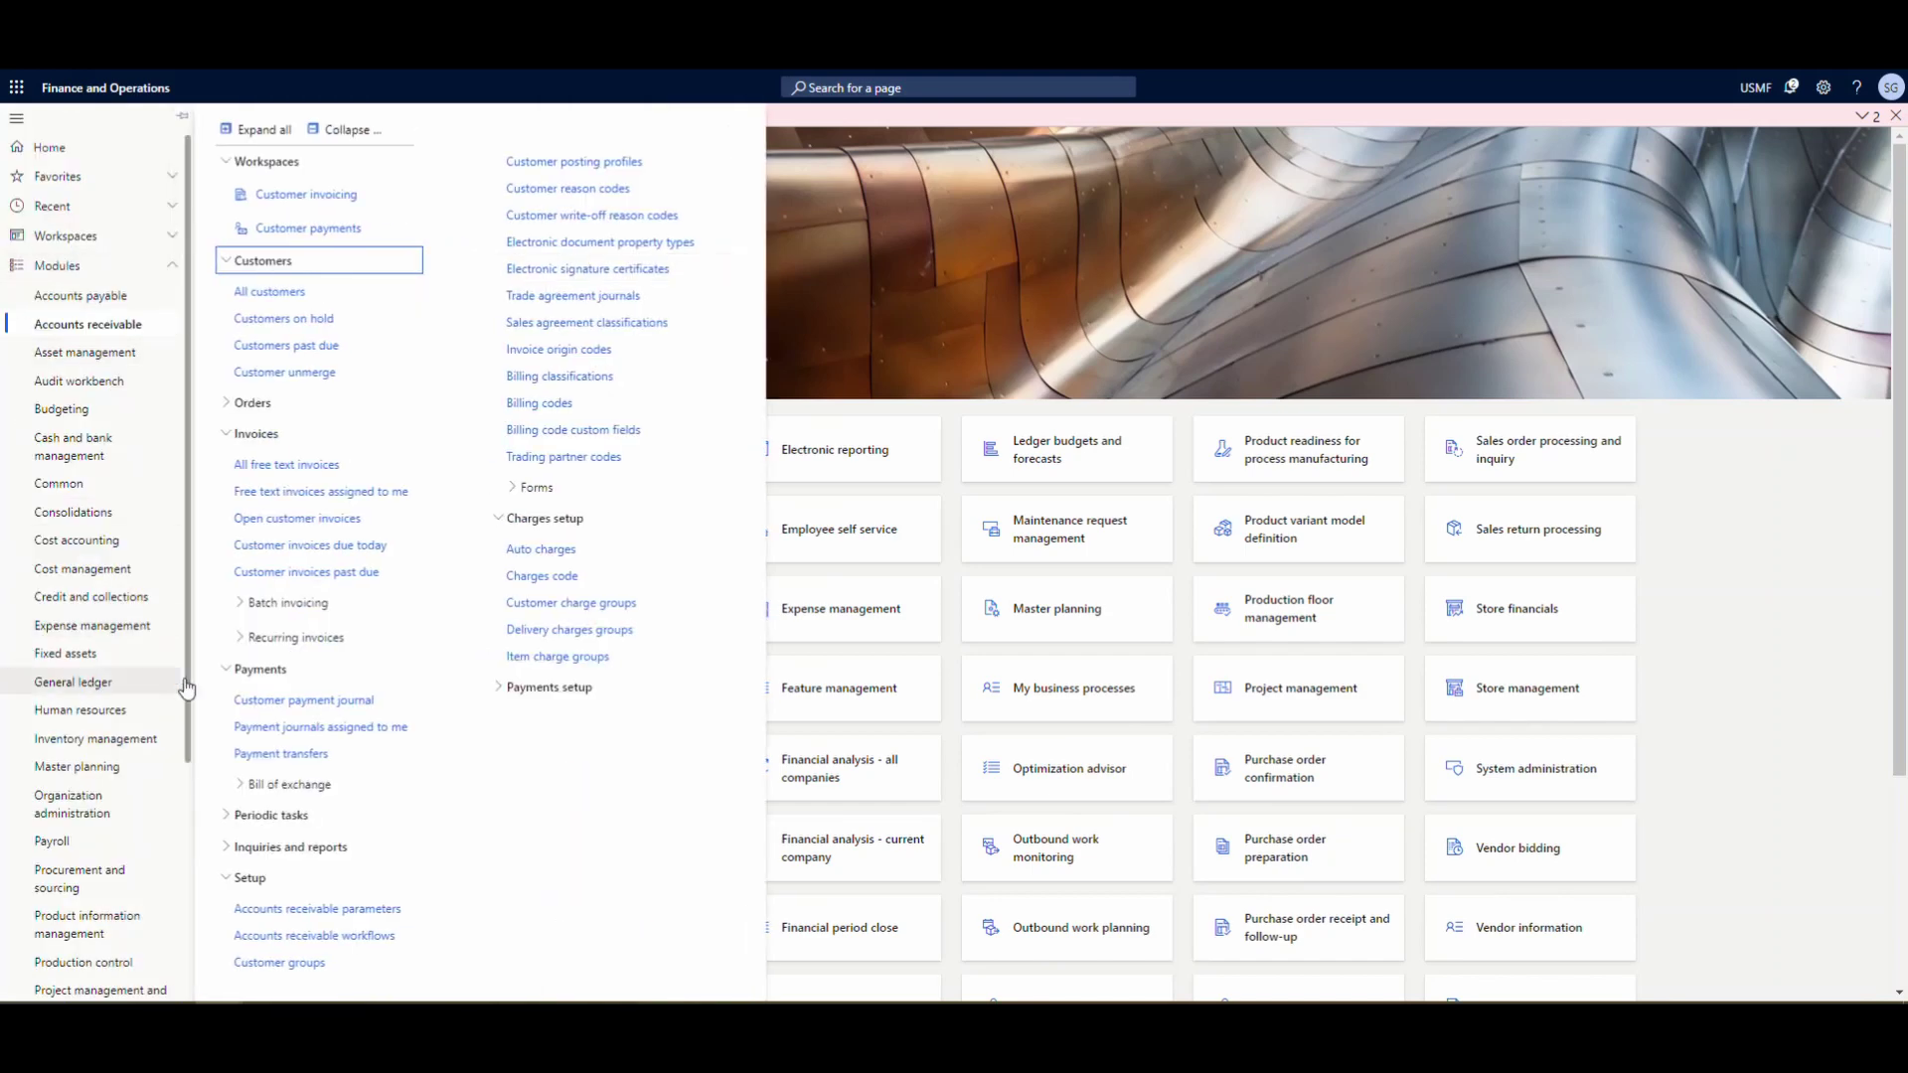
pyautogui.click(278, 292)
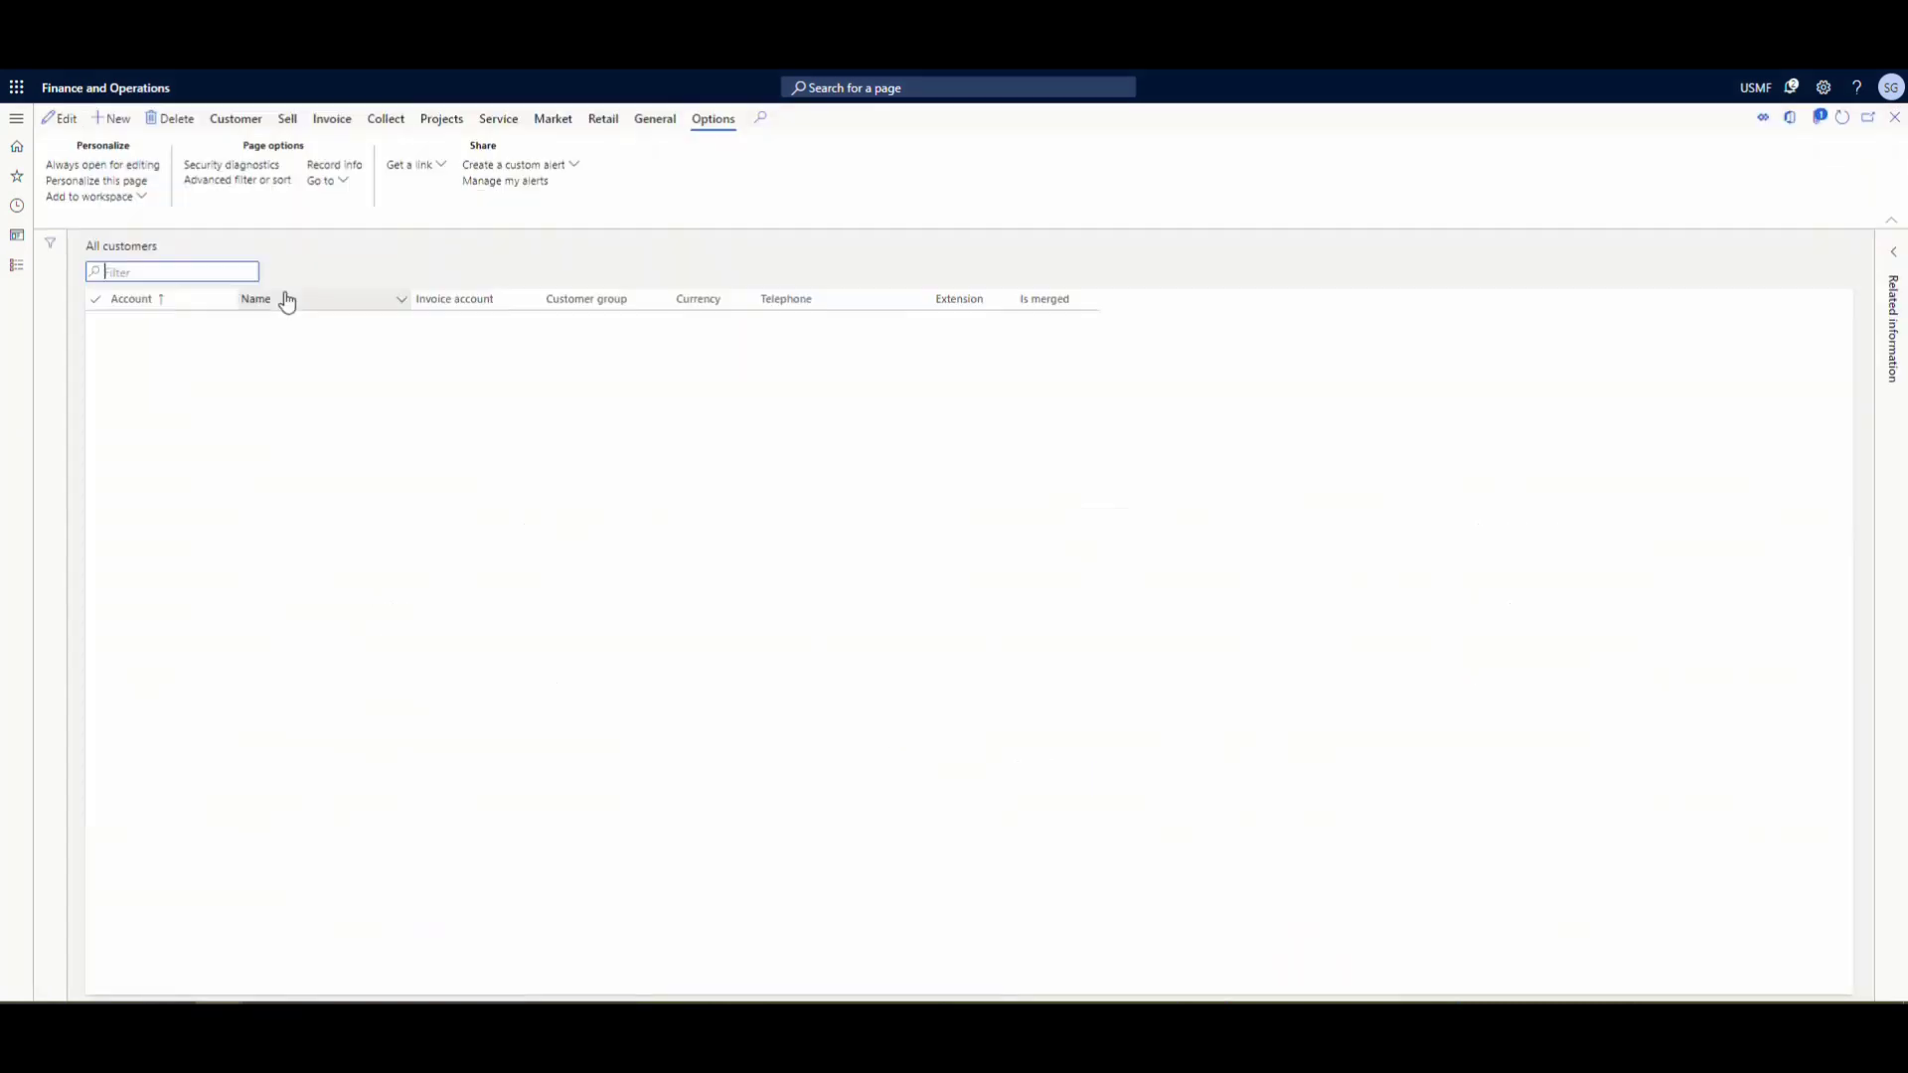
pyautogui.click(140, 416)
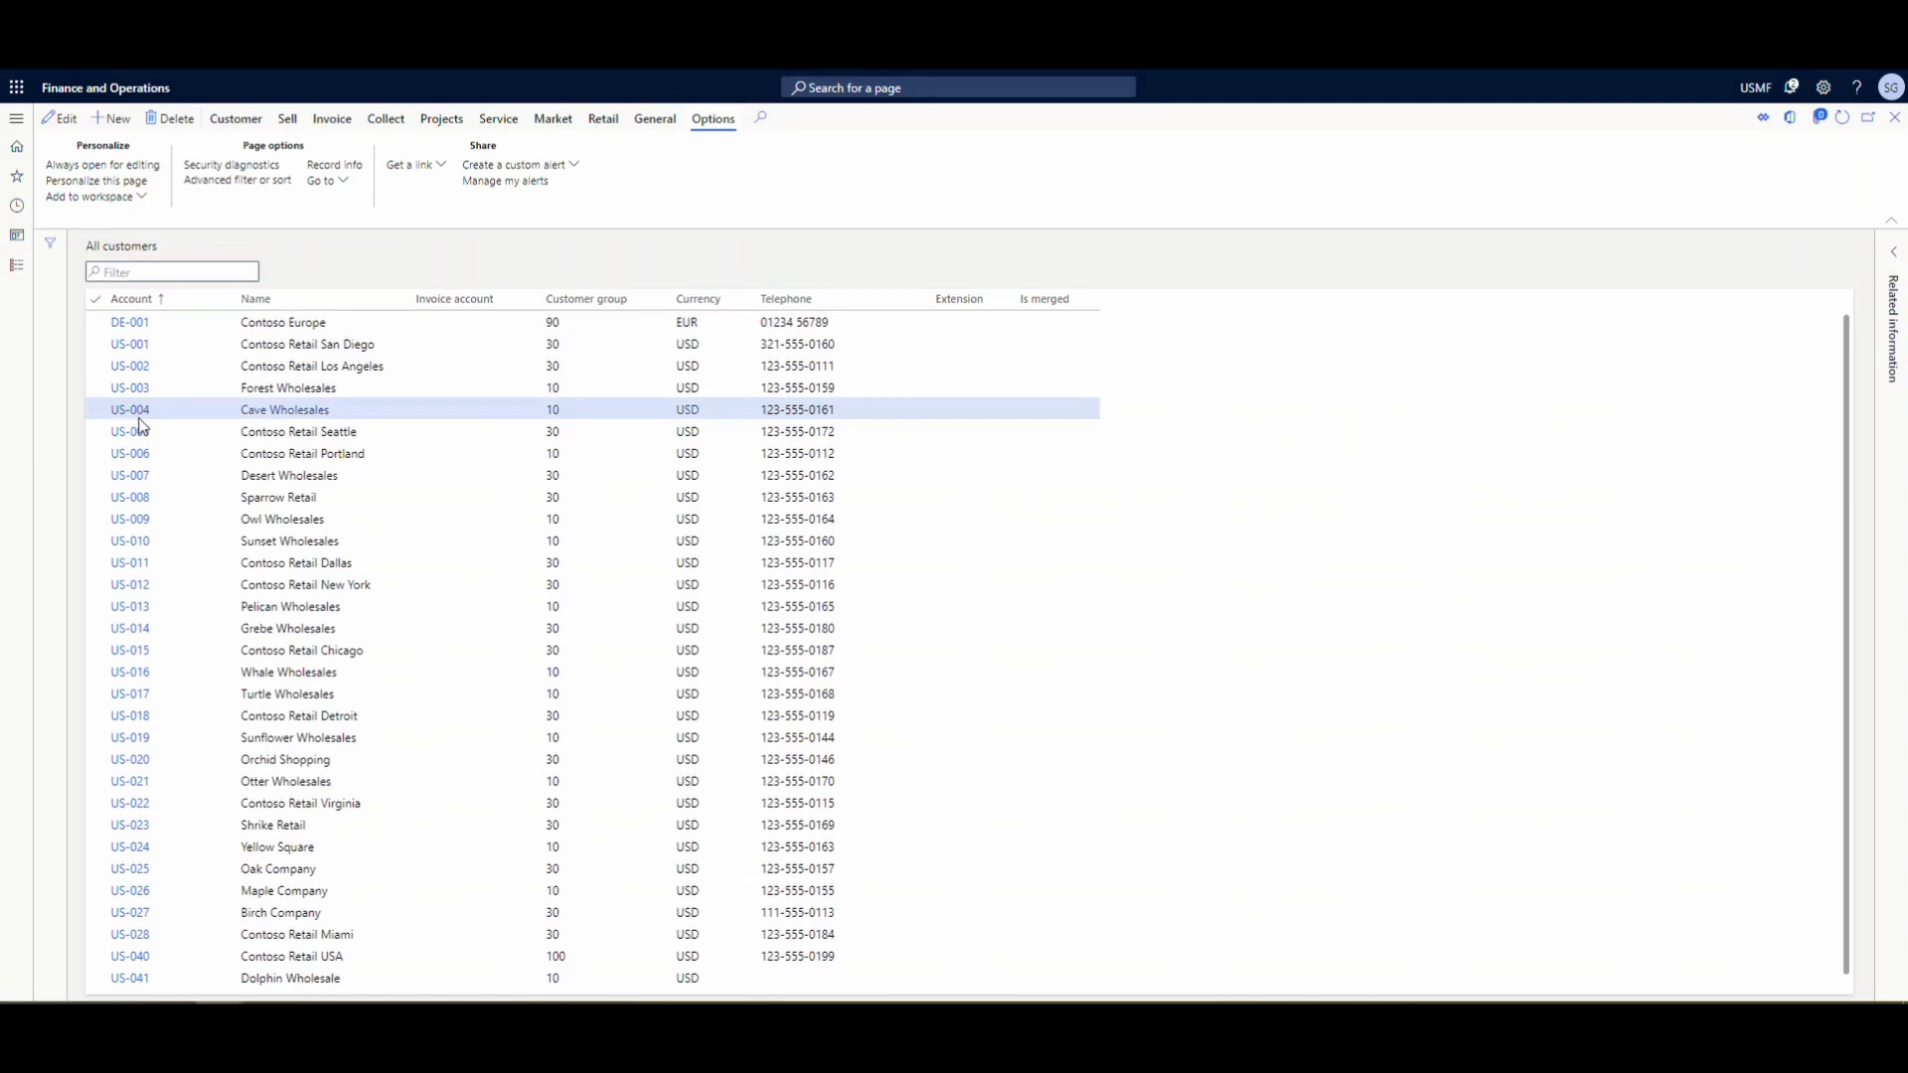
pyautogui.click(1821, 119)
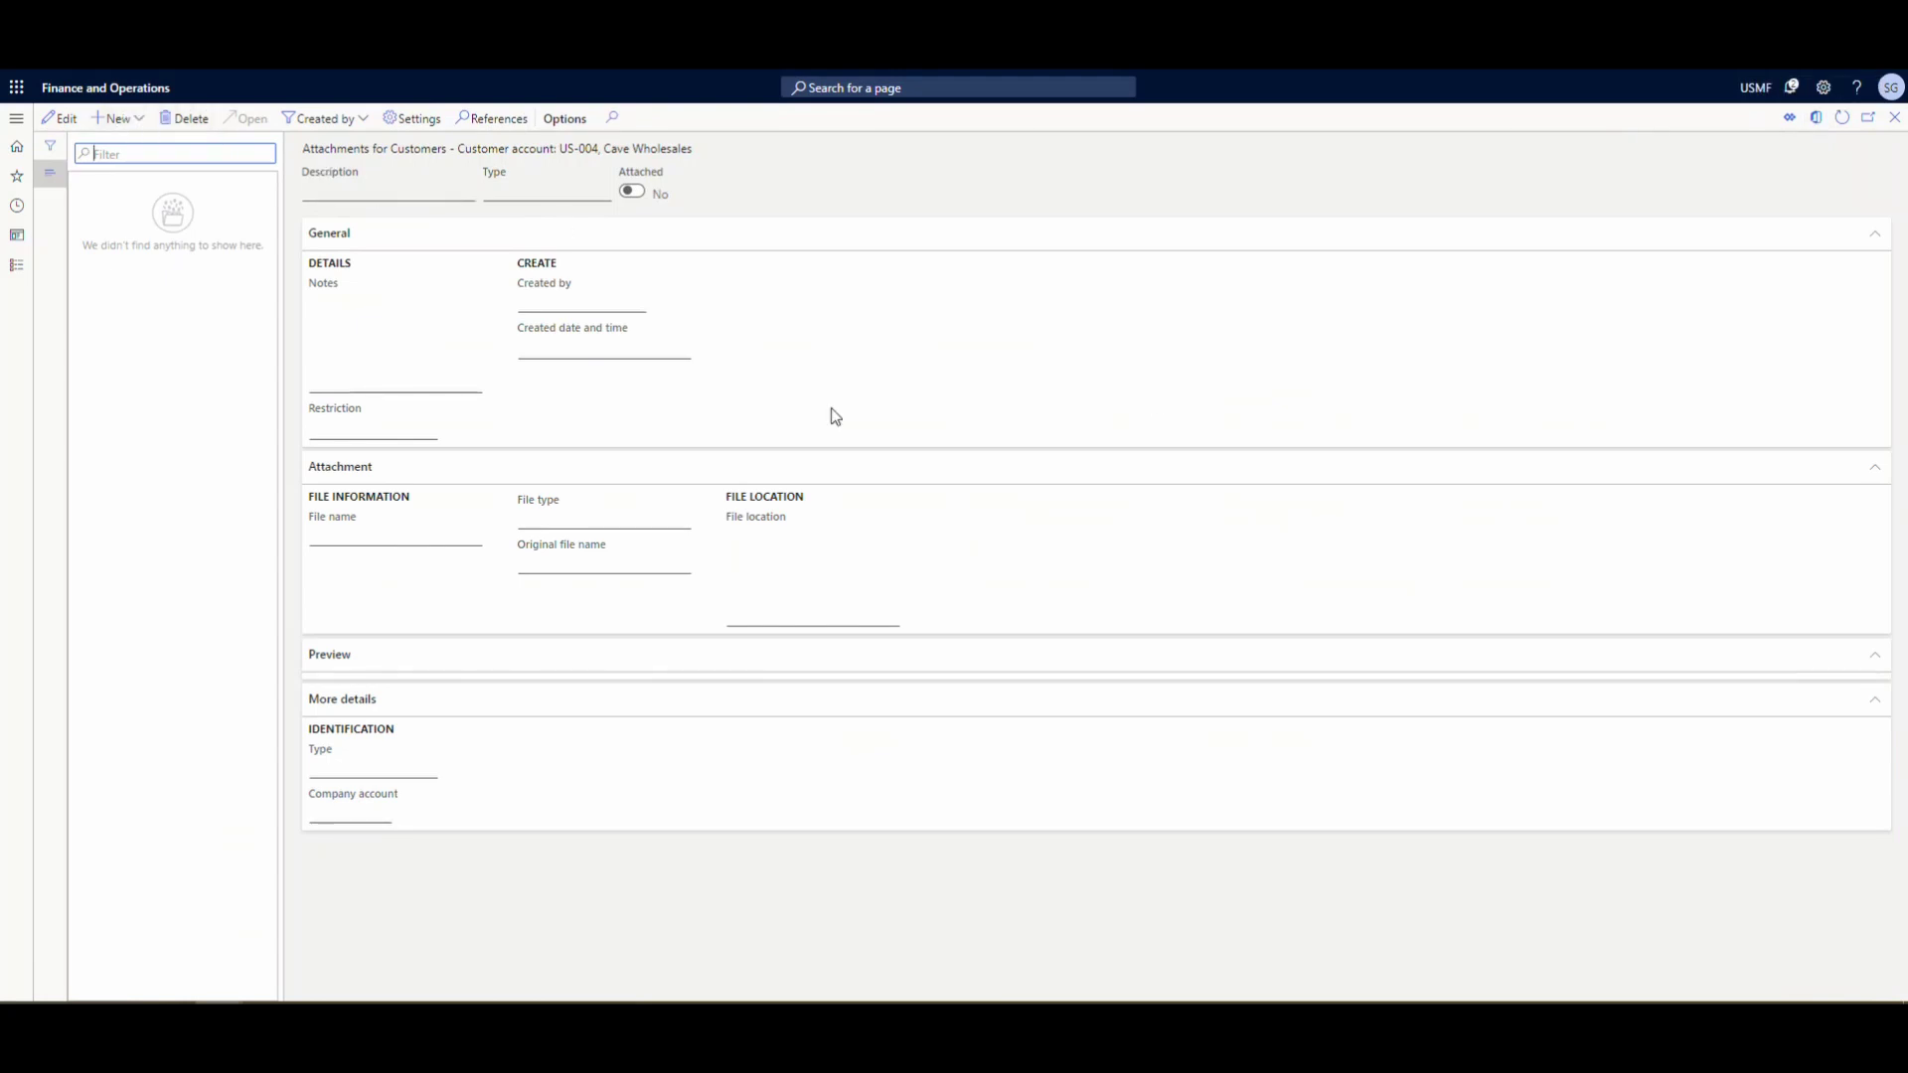
# Step: Upload test.txt from the Desktop as a new File attachment named test
pyautogui.click(137, 119)
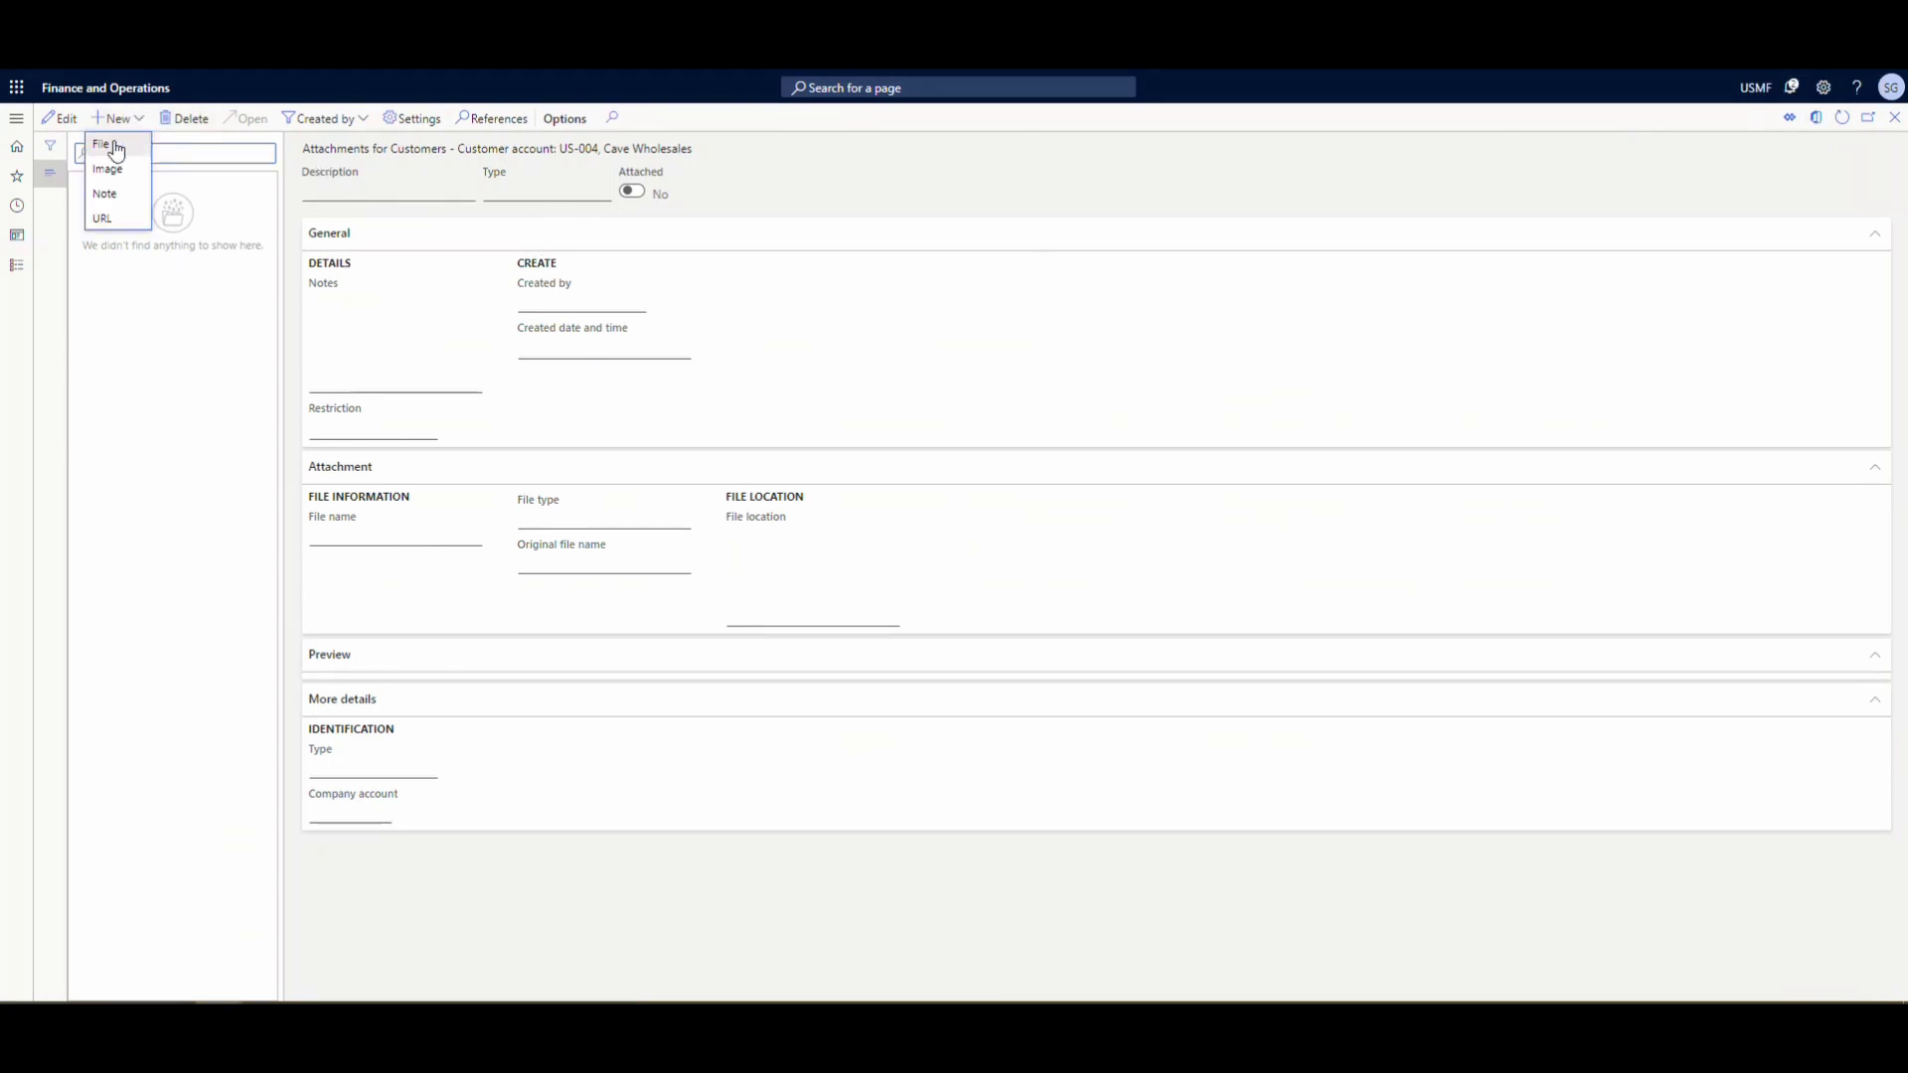
pyautogui.click(107, 147)
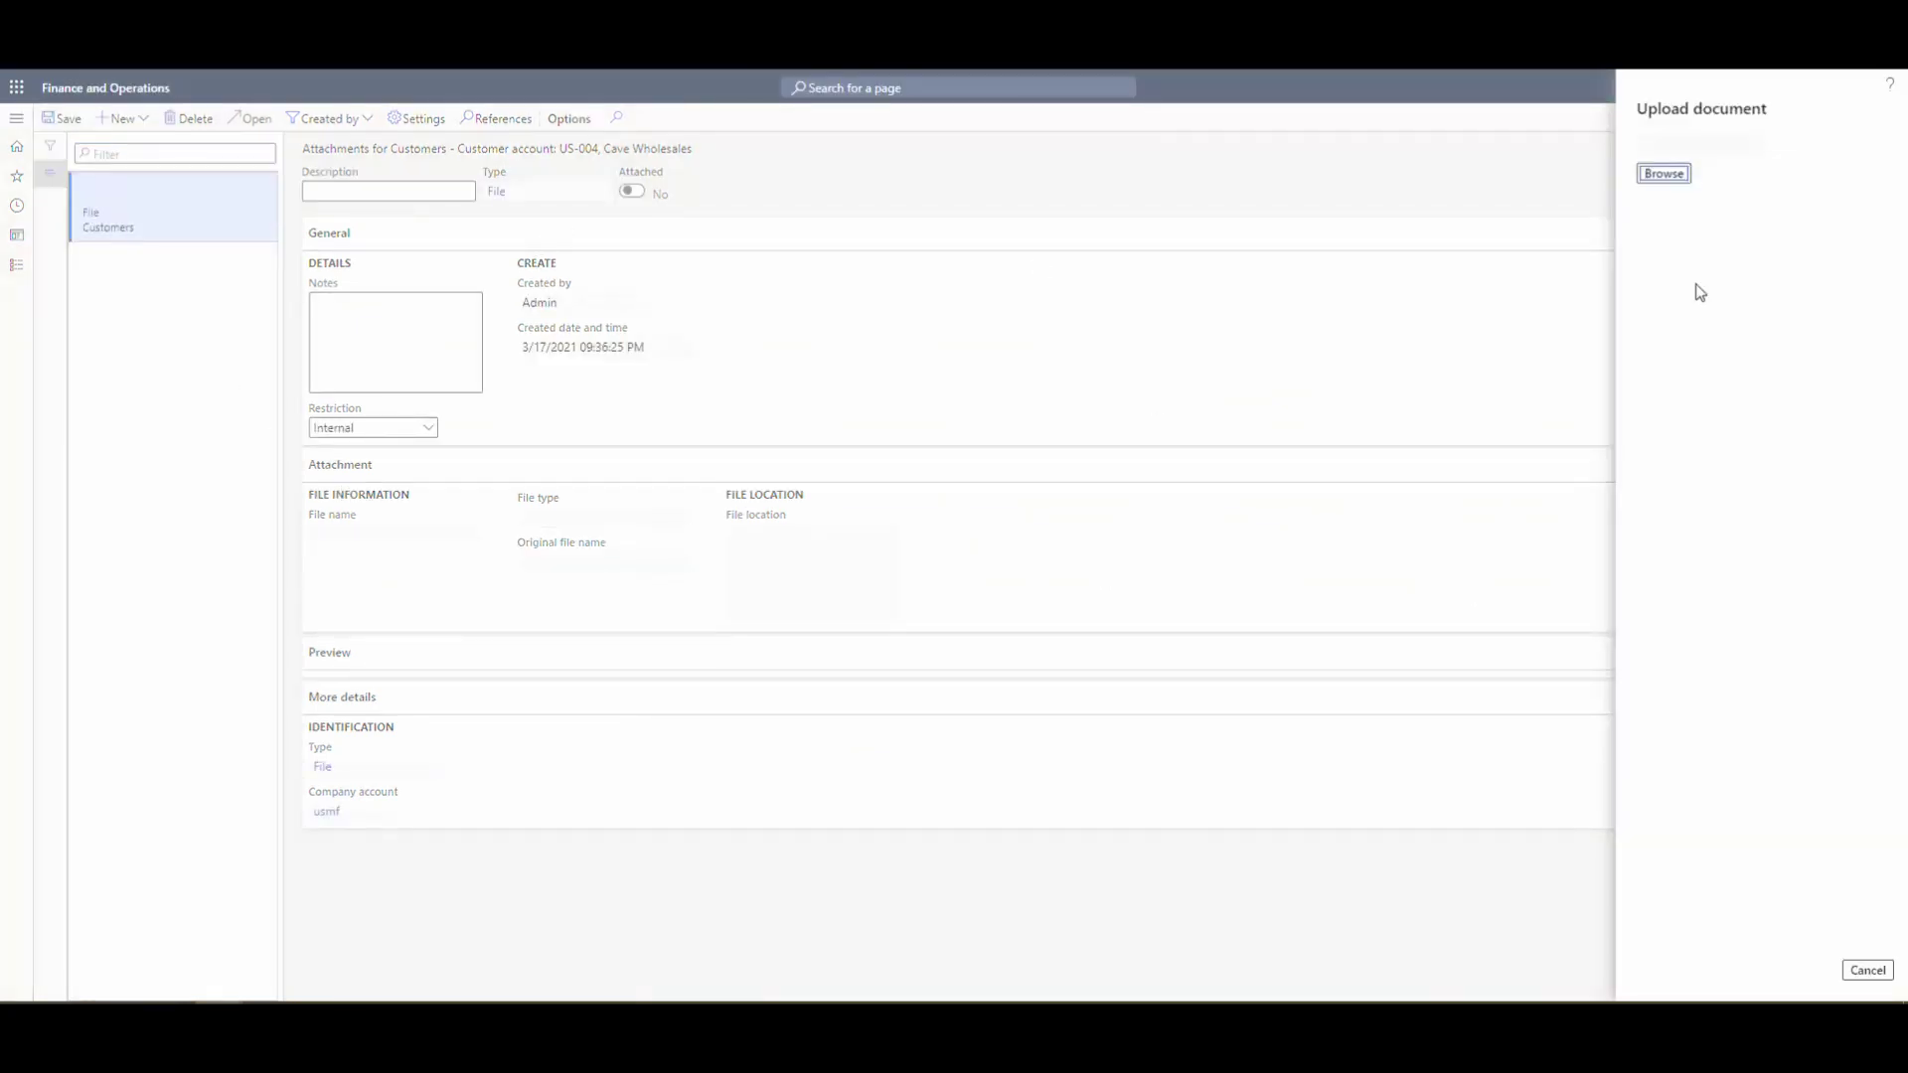
pyautogui.click(1654, 184)
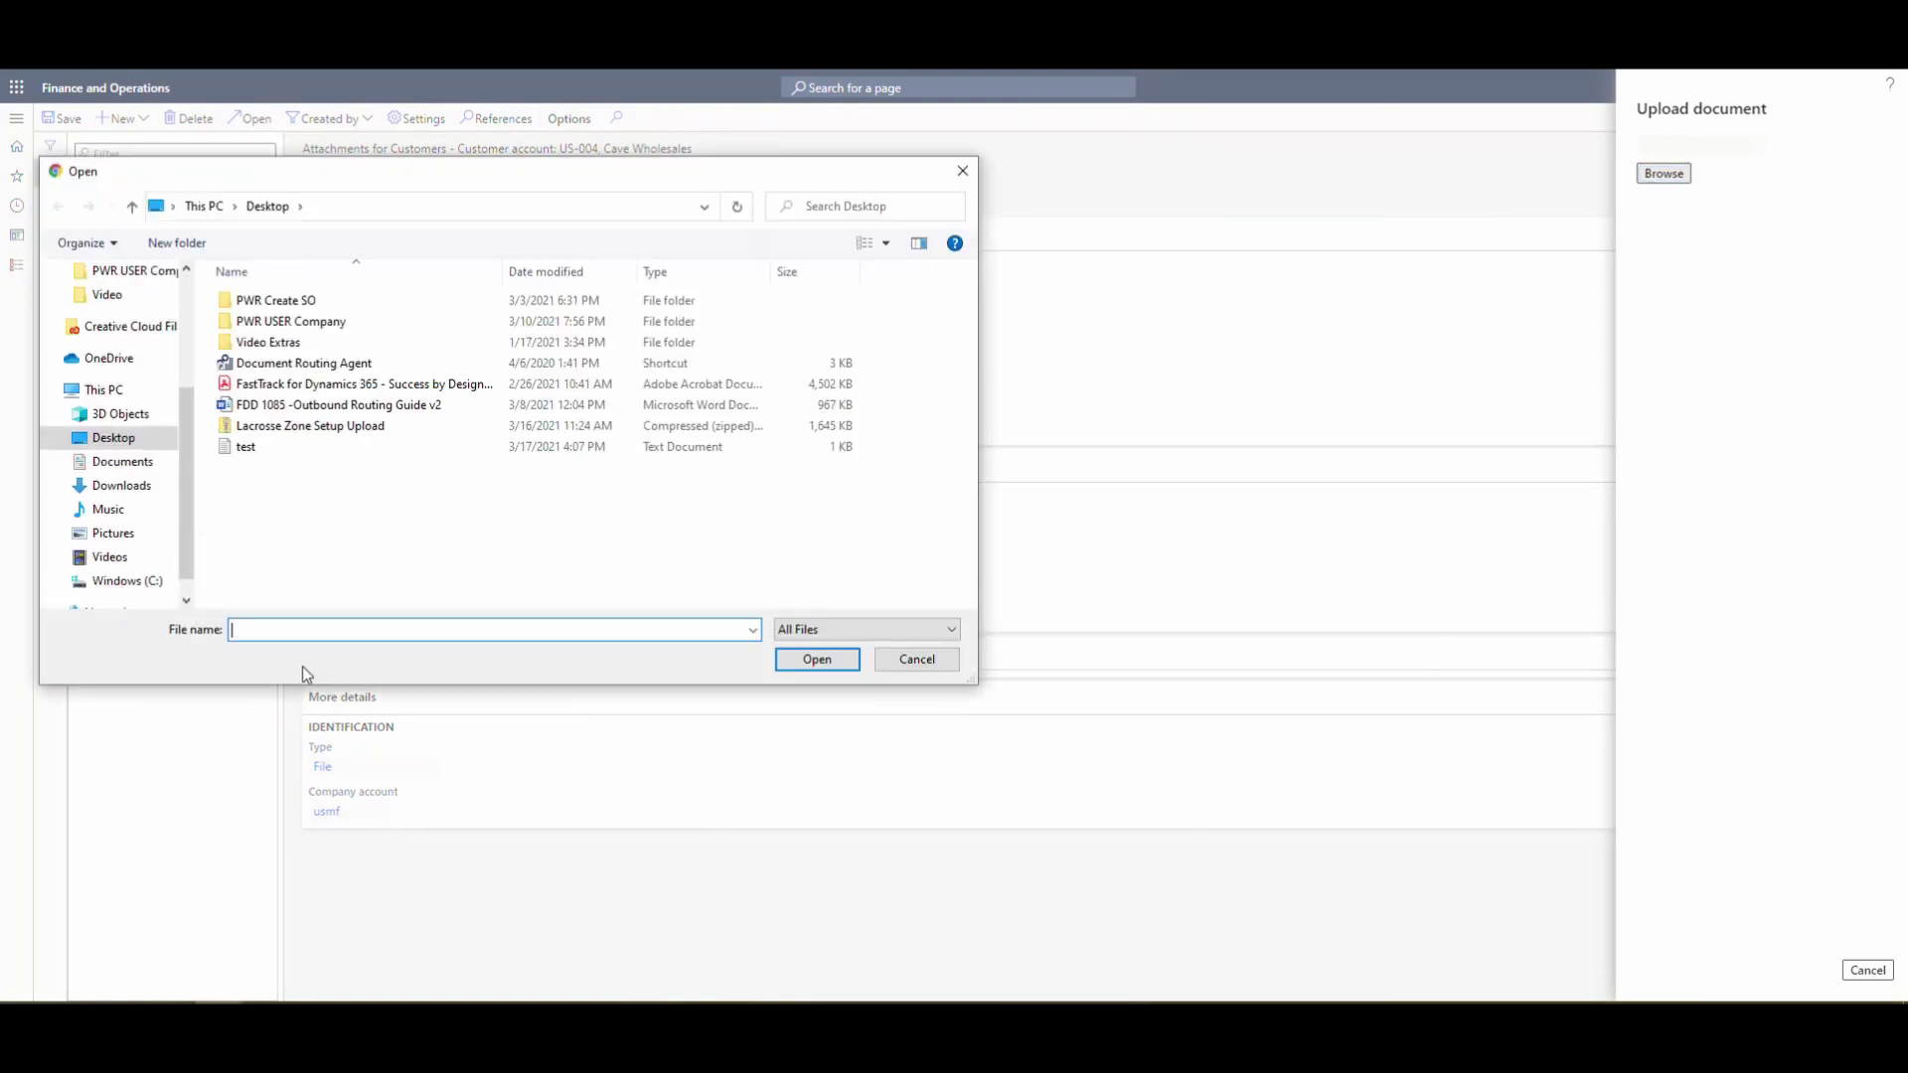
pyautogui.click(254, 448)
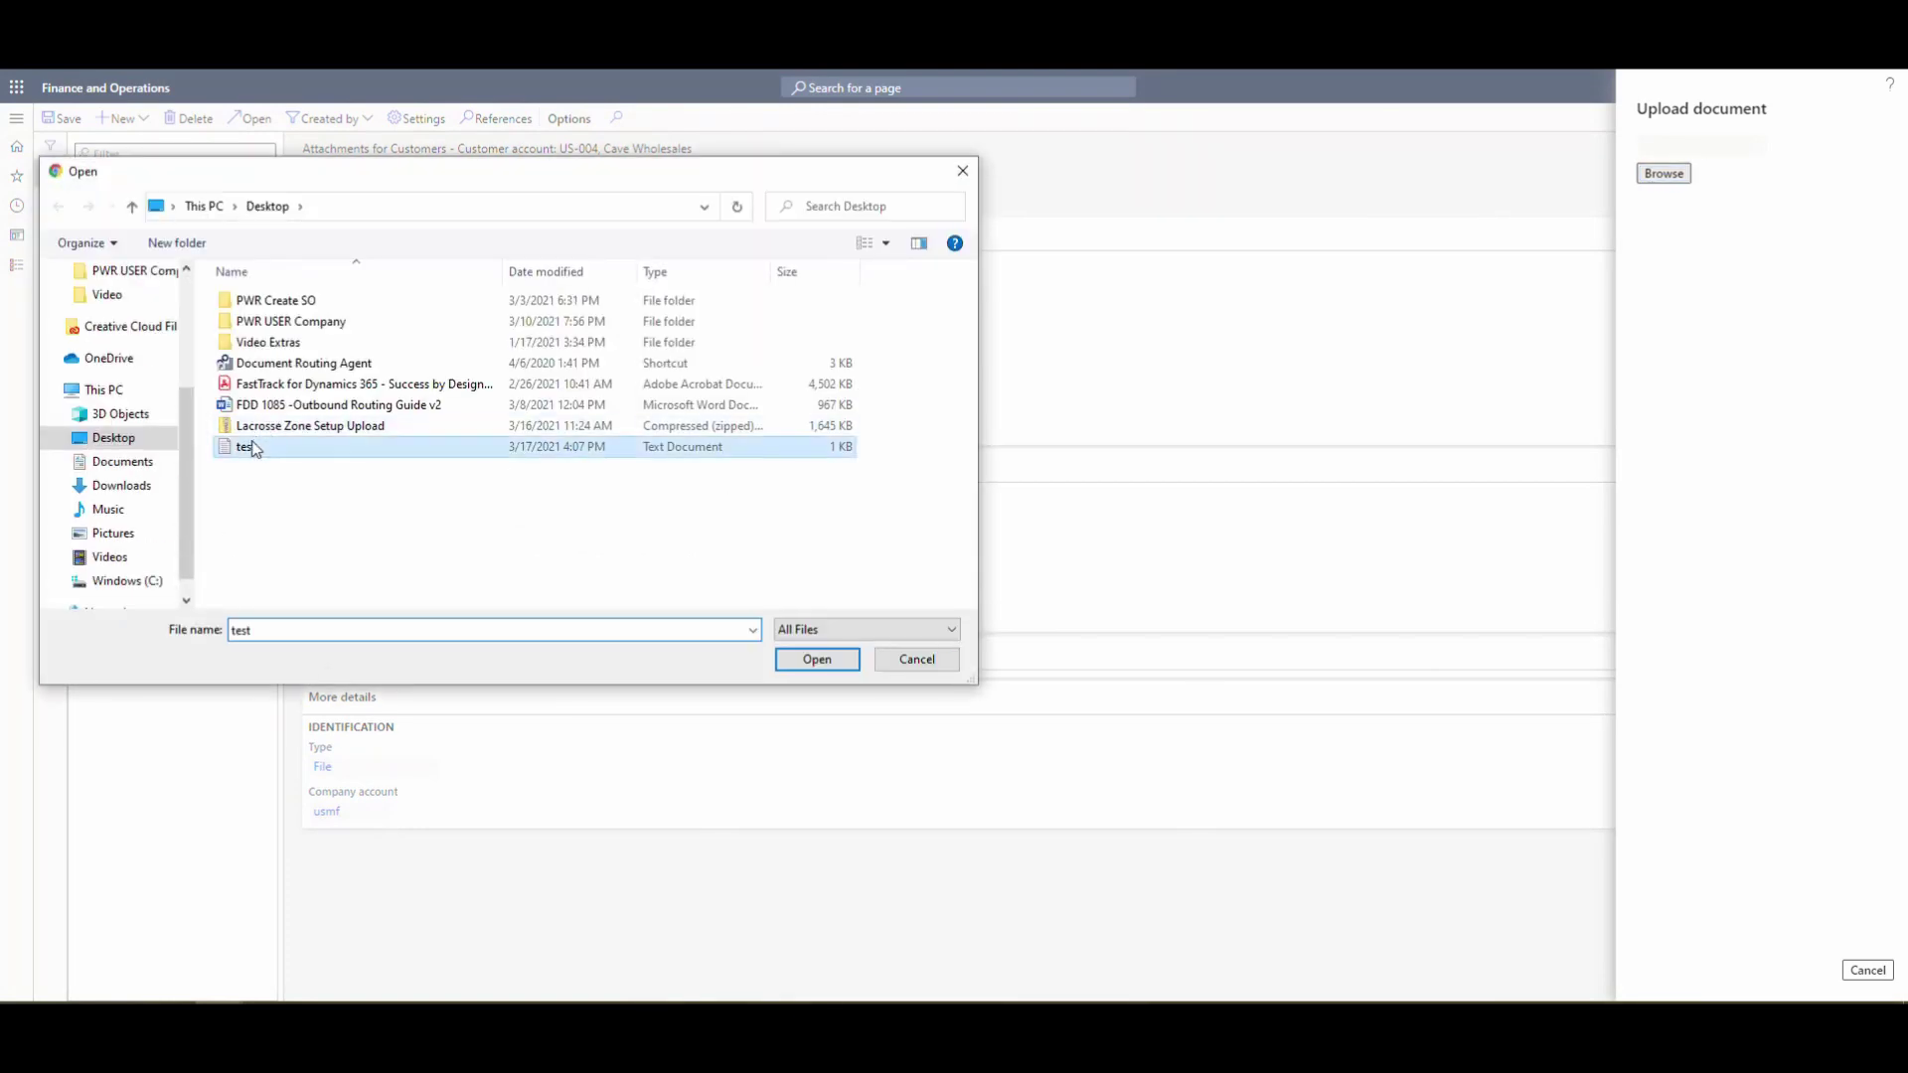
pyautogui.click(831, 660)
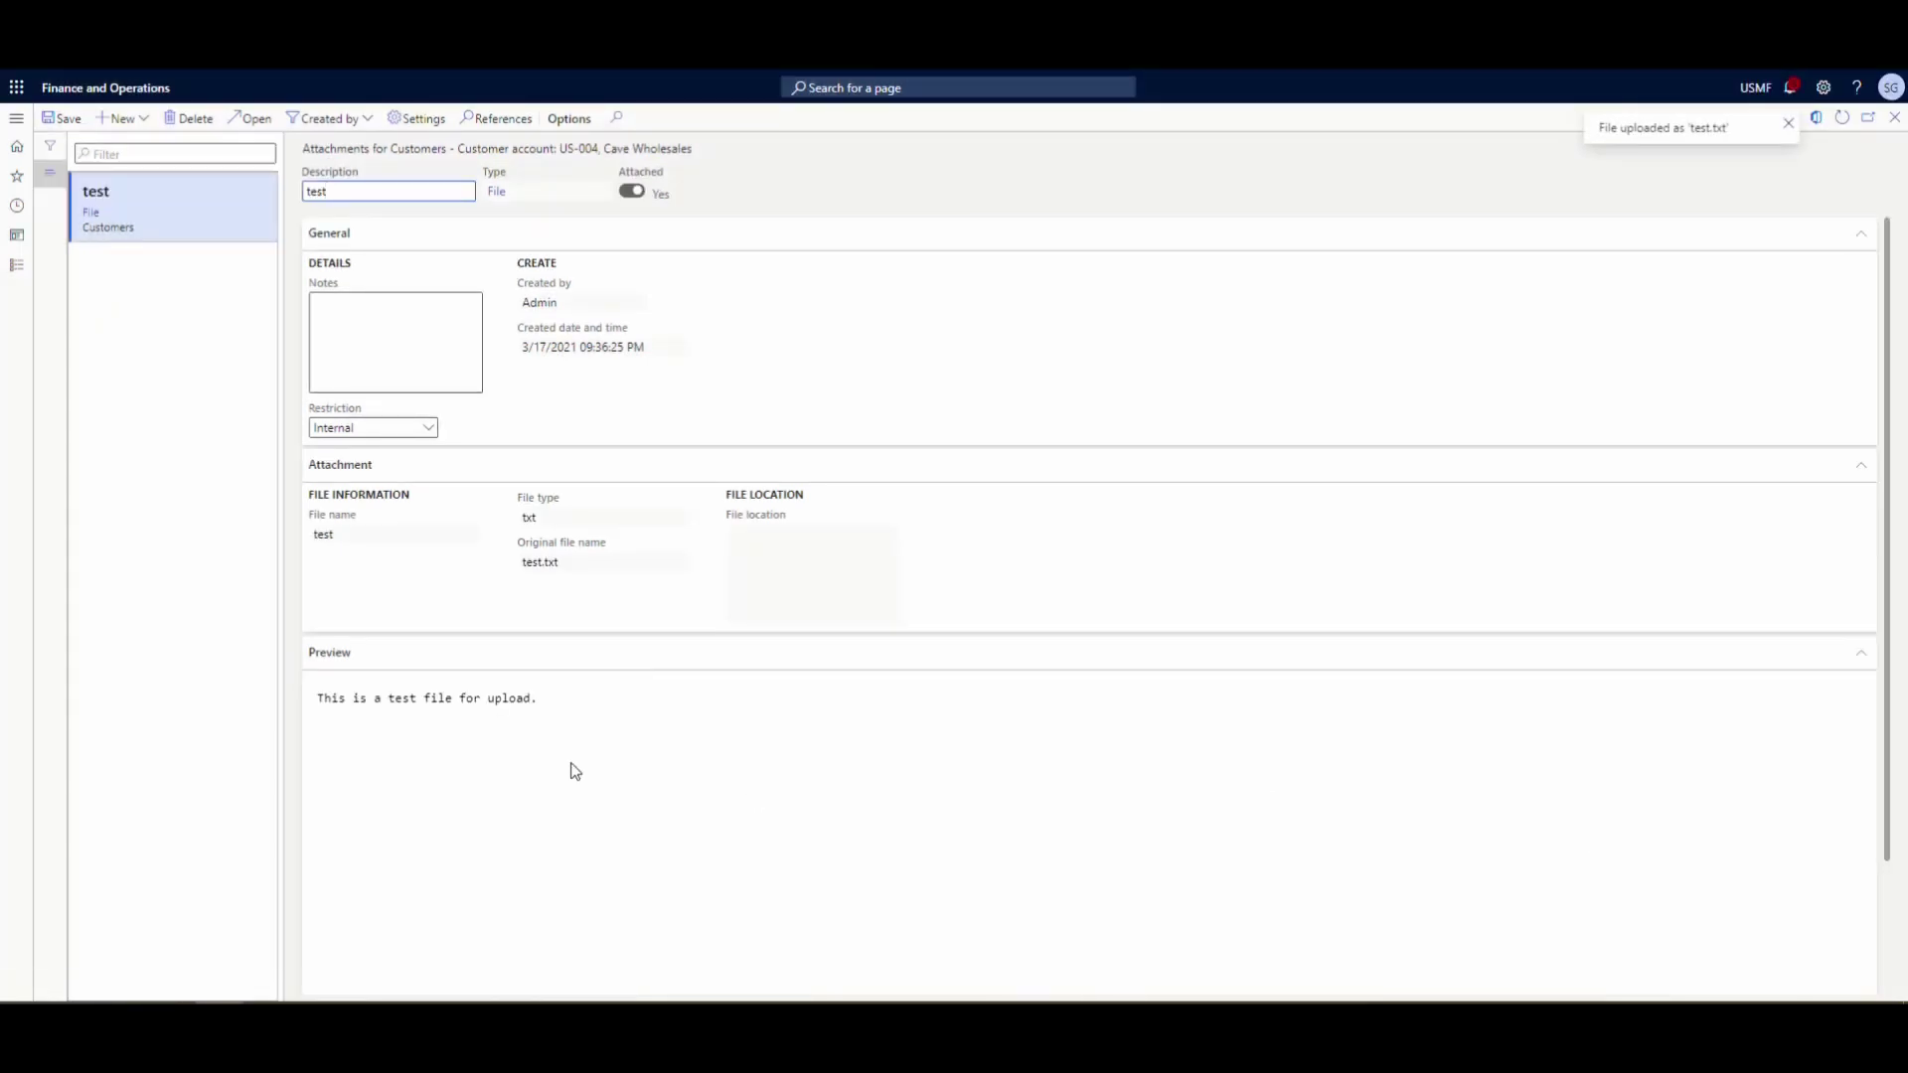
# Step: Scroll down the attachment form and request deletion of the test attachment
pyautogui.scroll(-2, 545, 494)
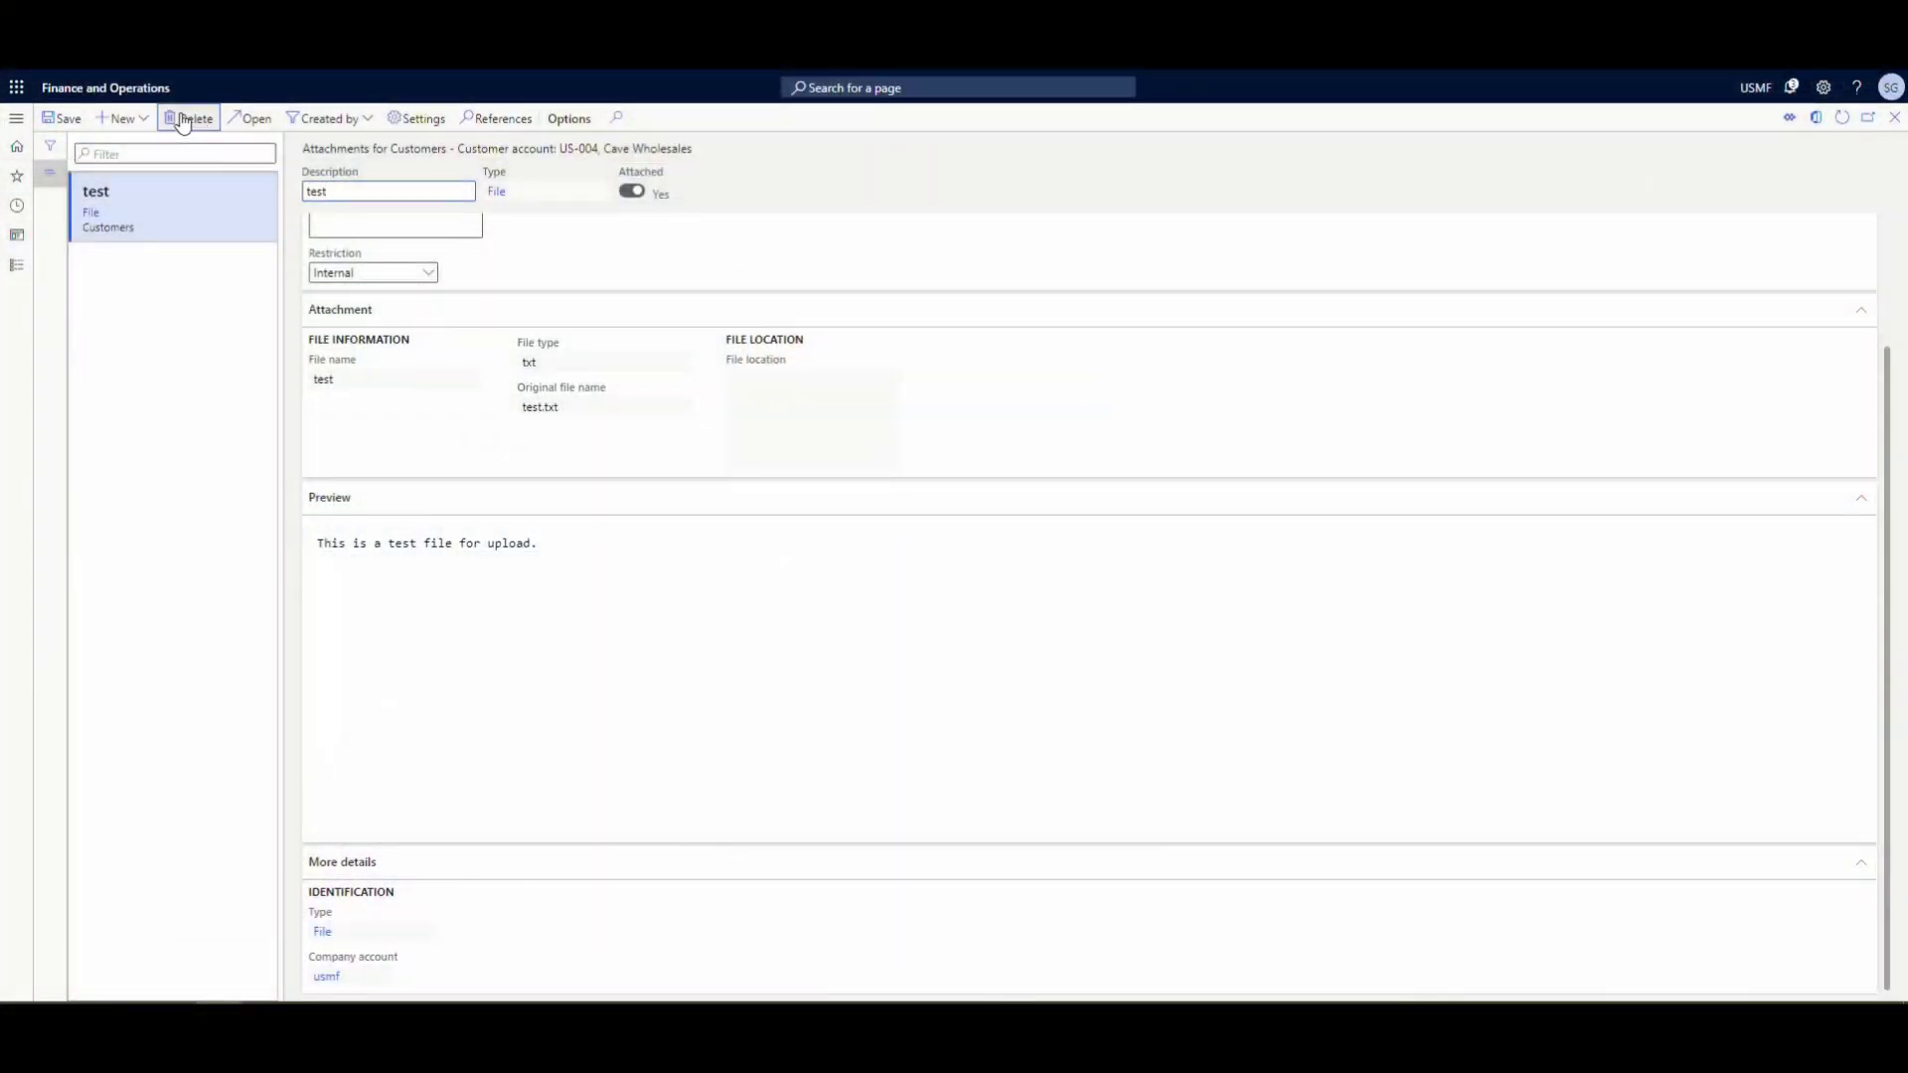
pyautogui.click(189, 118)
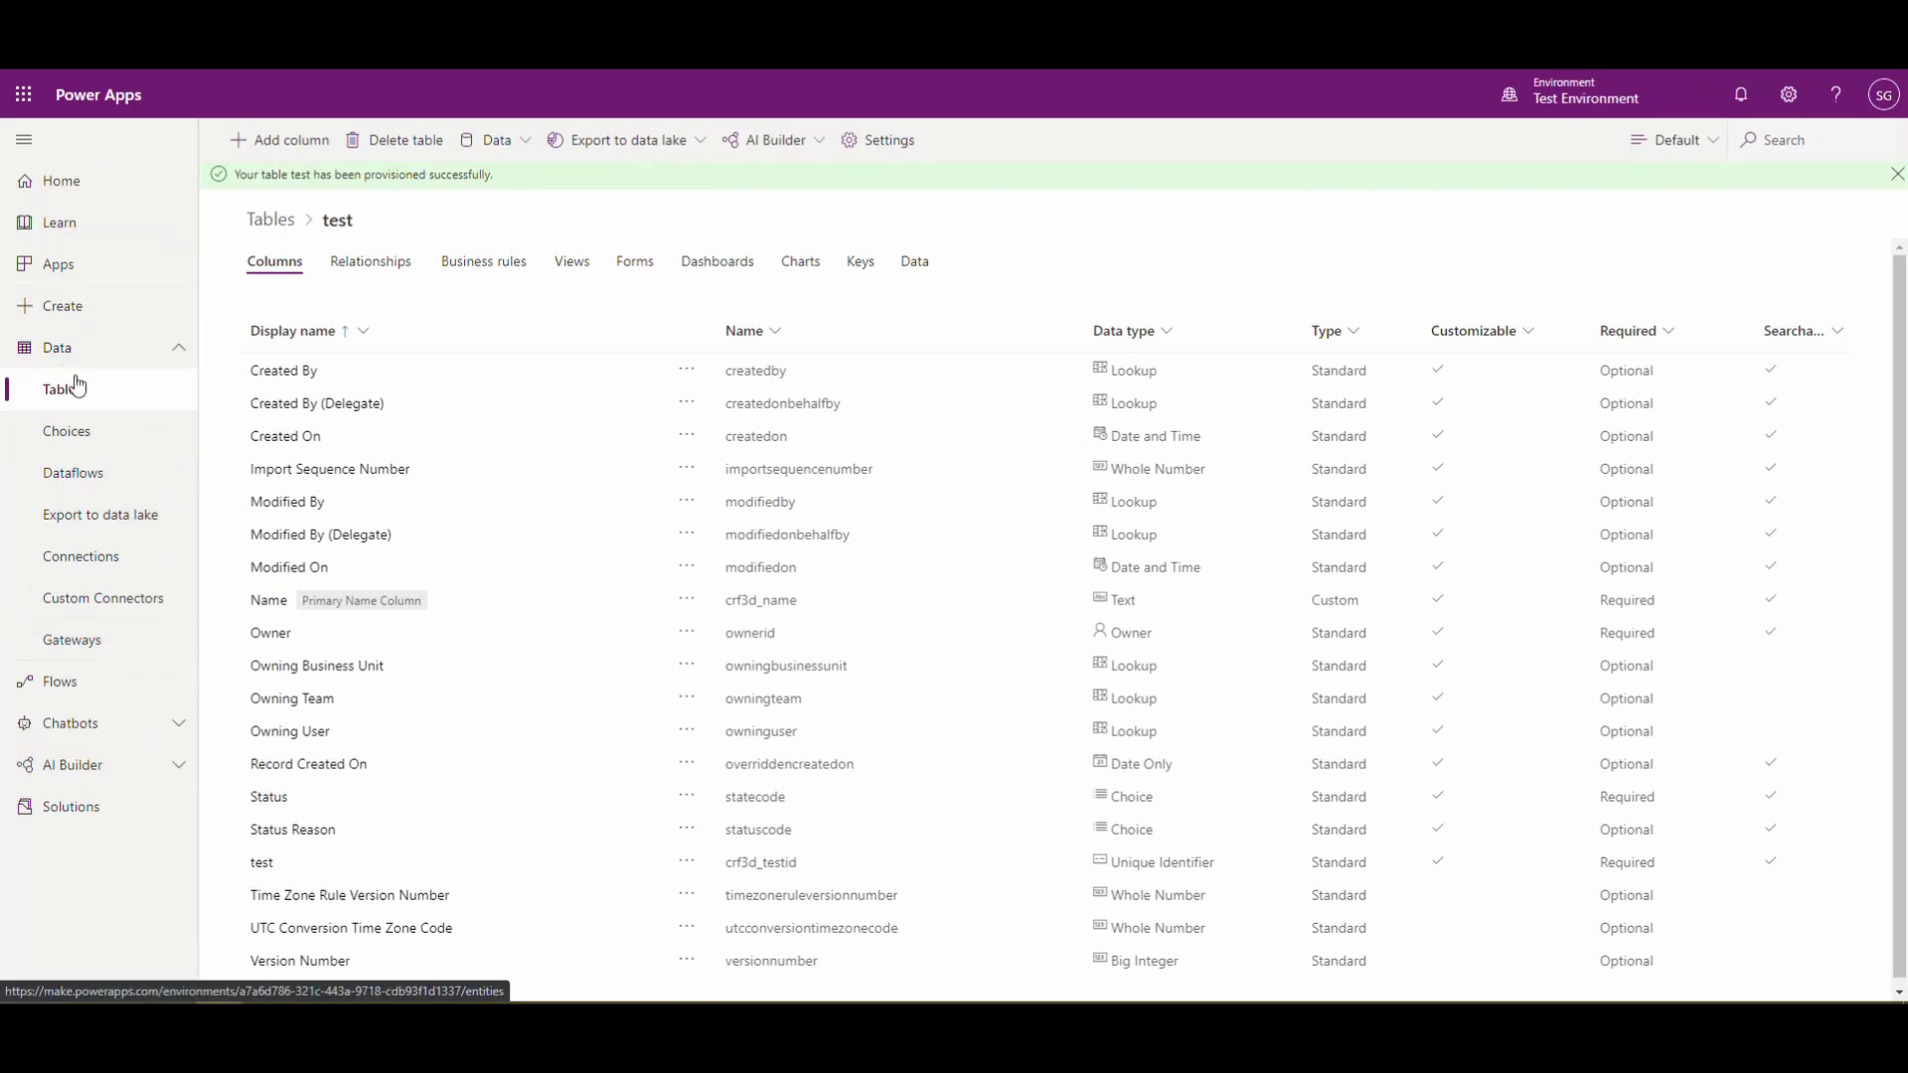
# Step: List all columns of the test table, search 'test', and review table settings without saving
pyautogui.click(1705, 140)
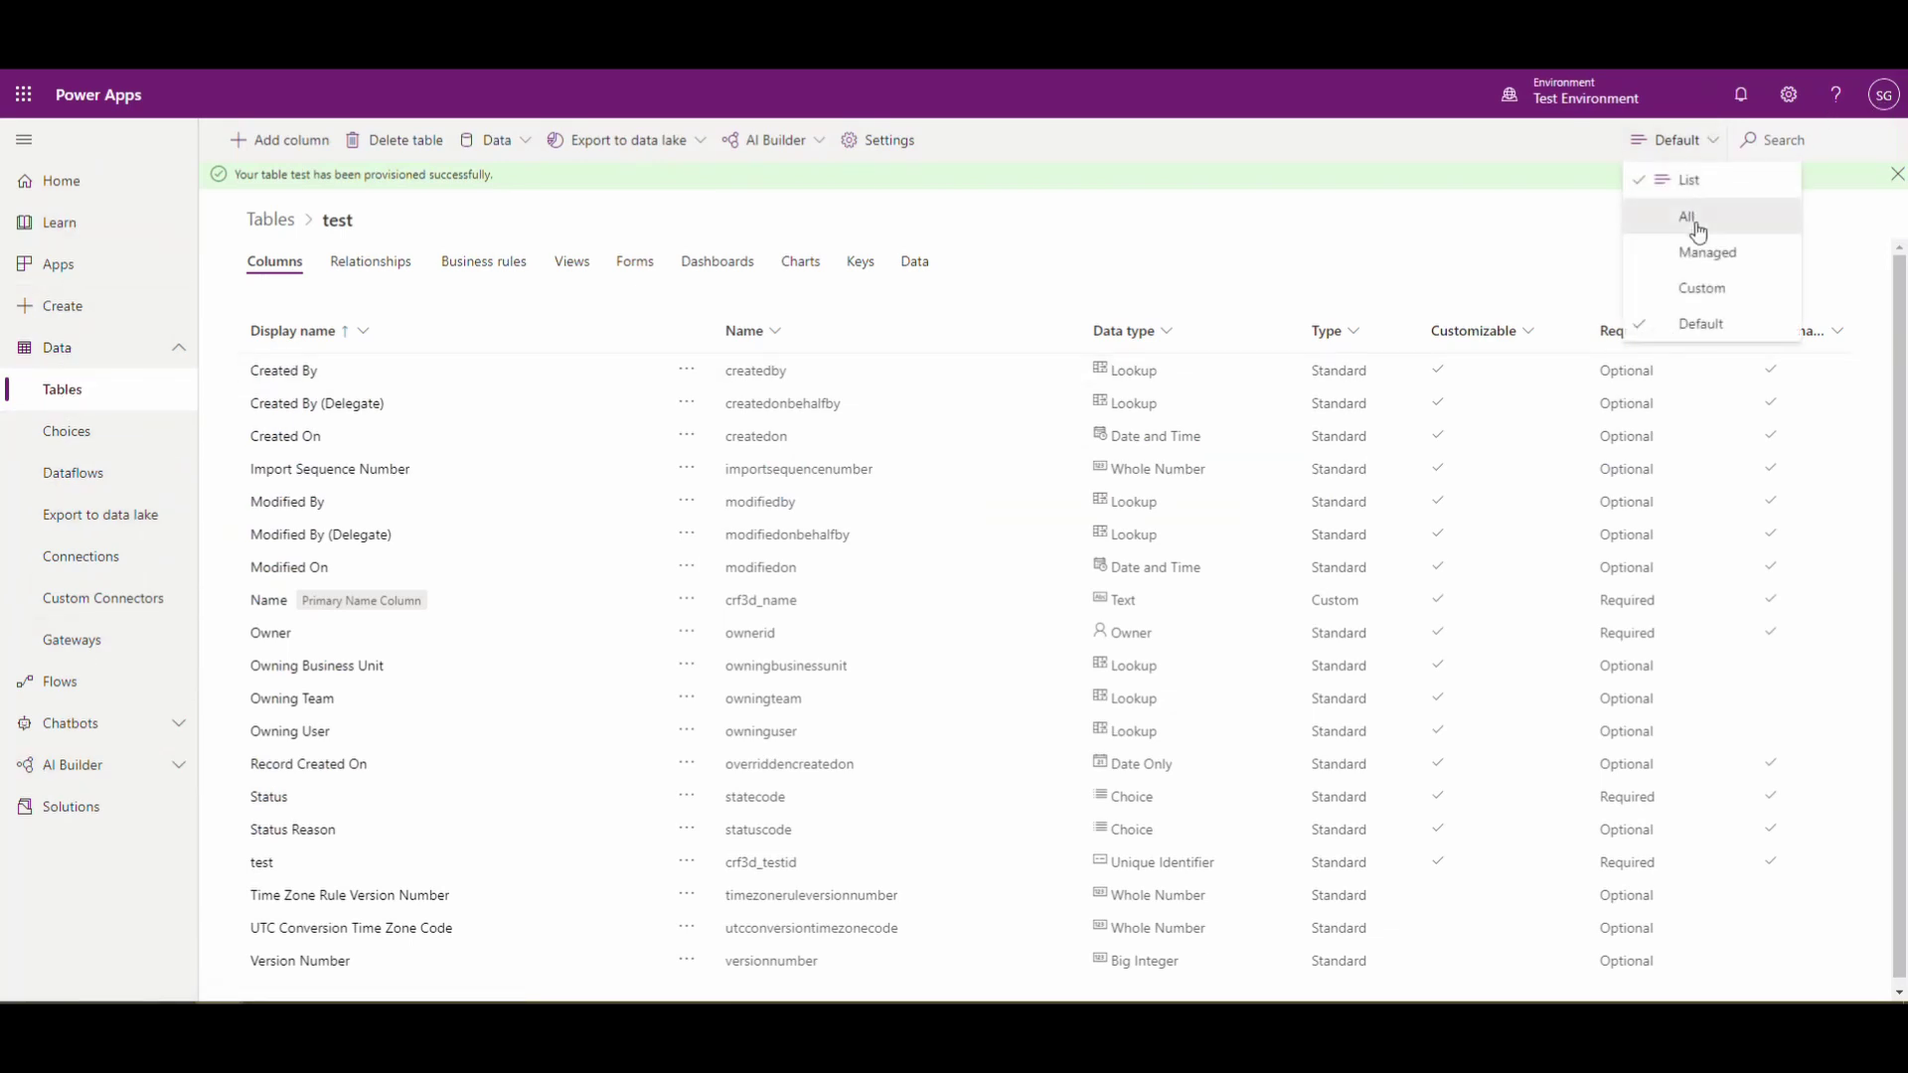
pyautogui.click(1698, 219)
pyautogui.click(1822, 147)
pyautogui.write('test')
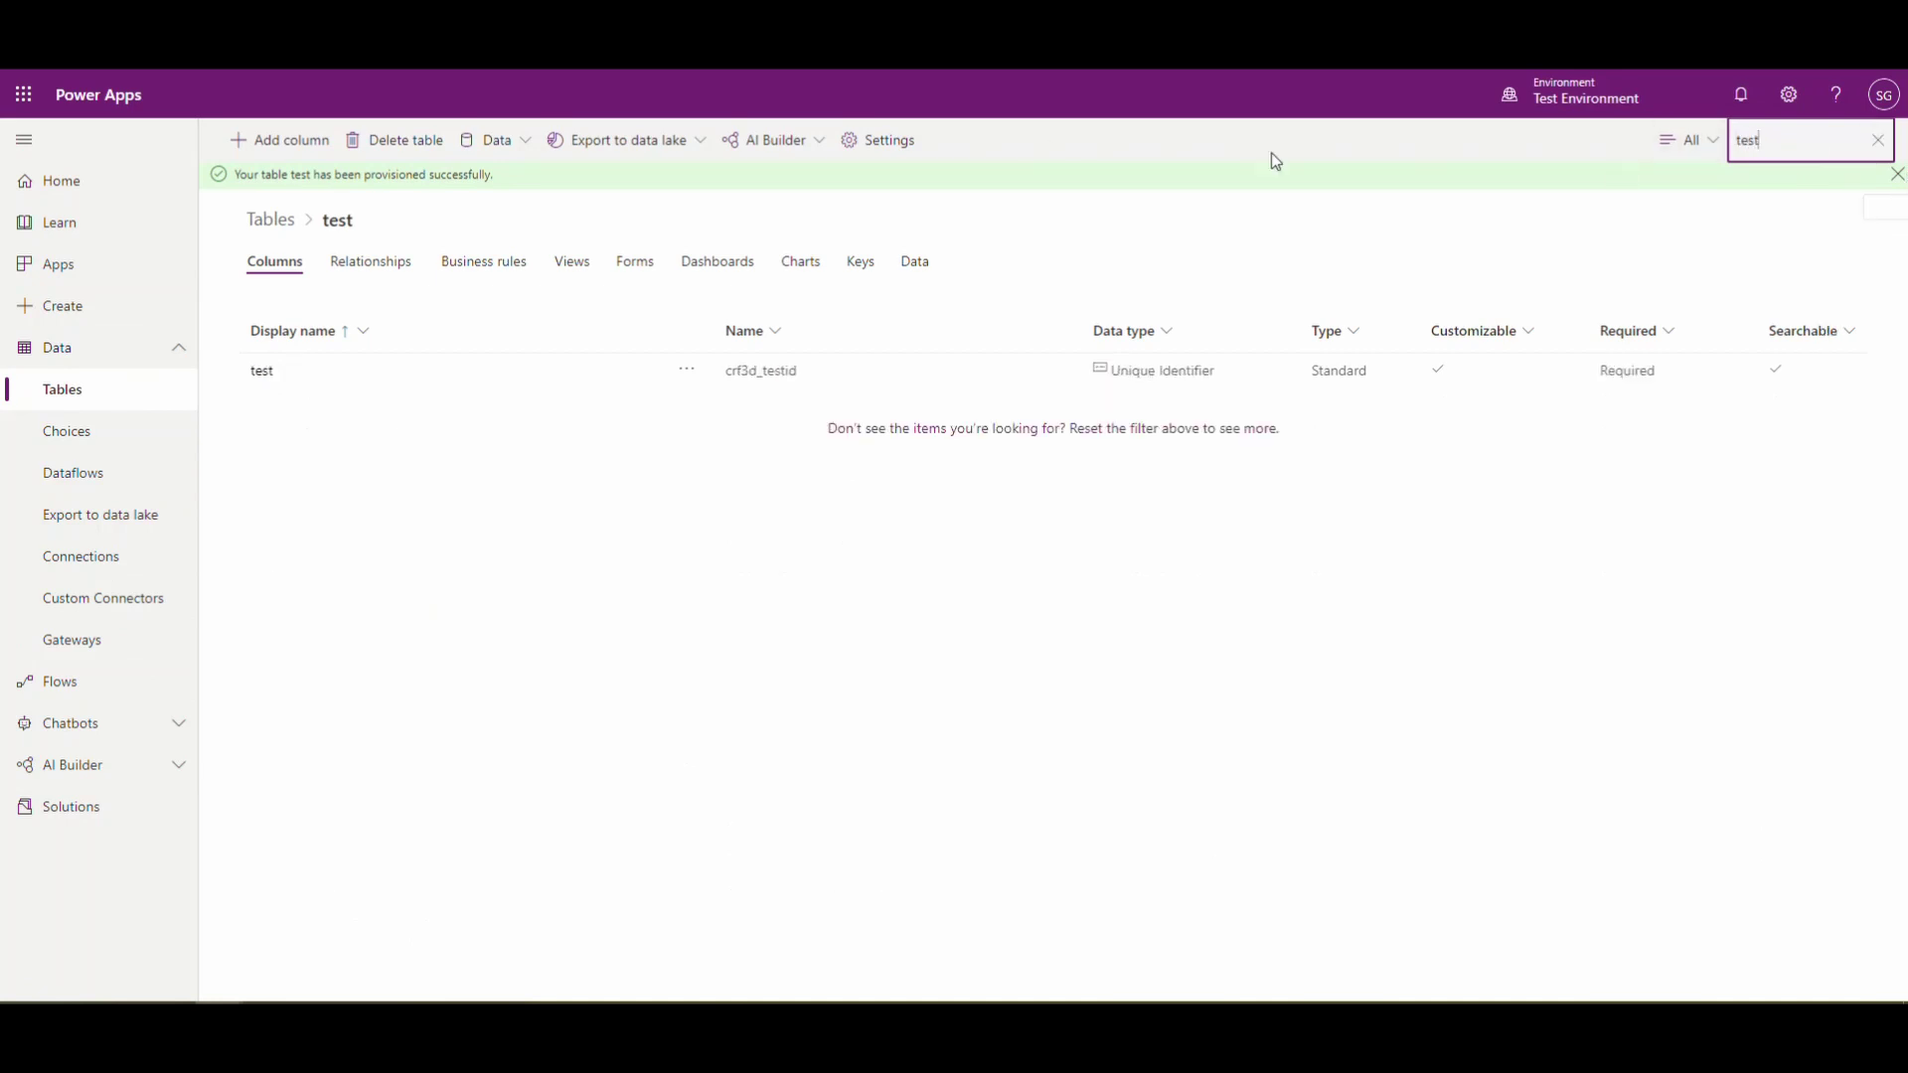
pyautogui.click(424, 374)
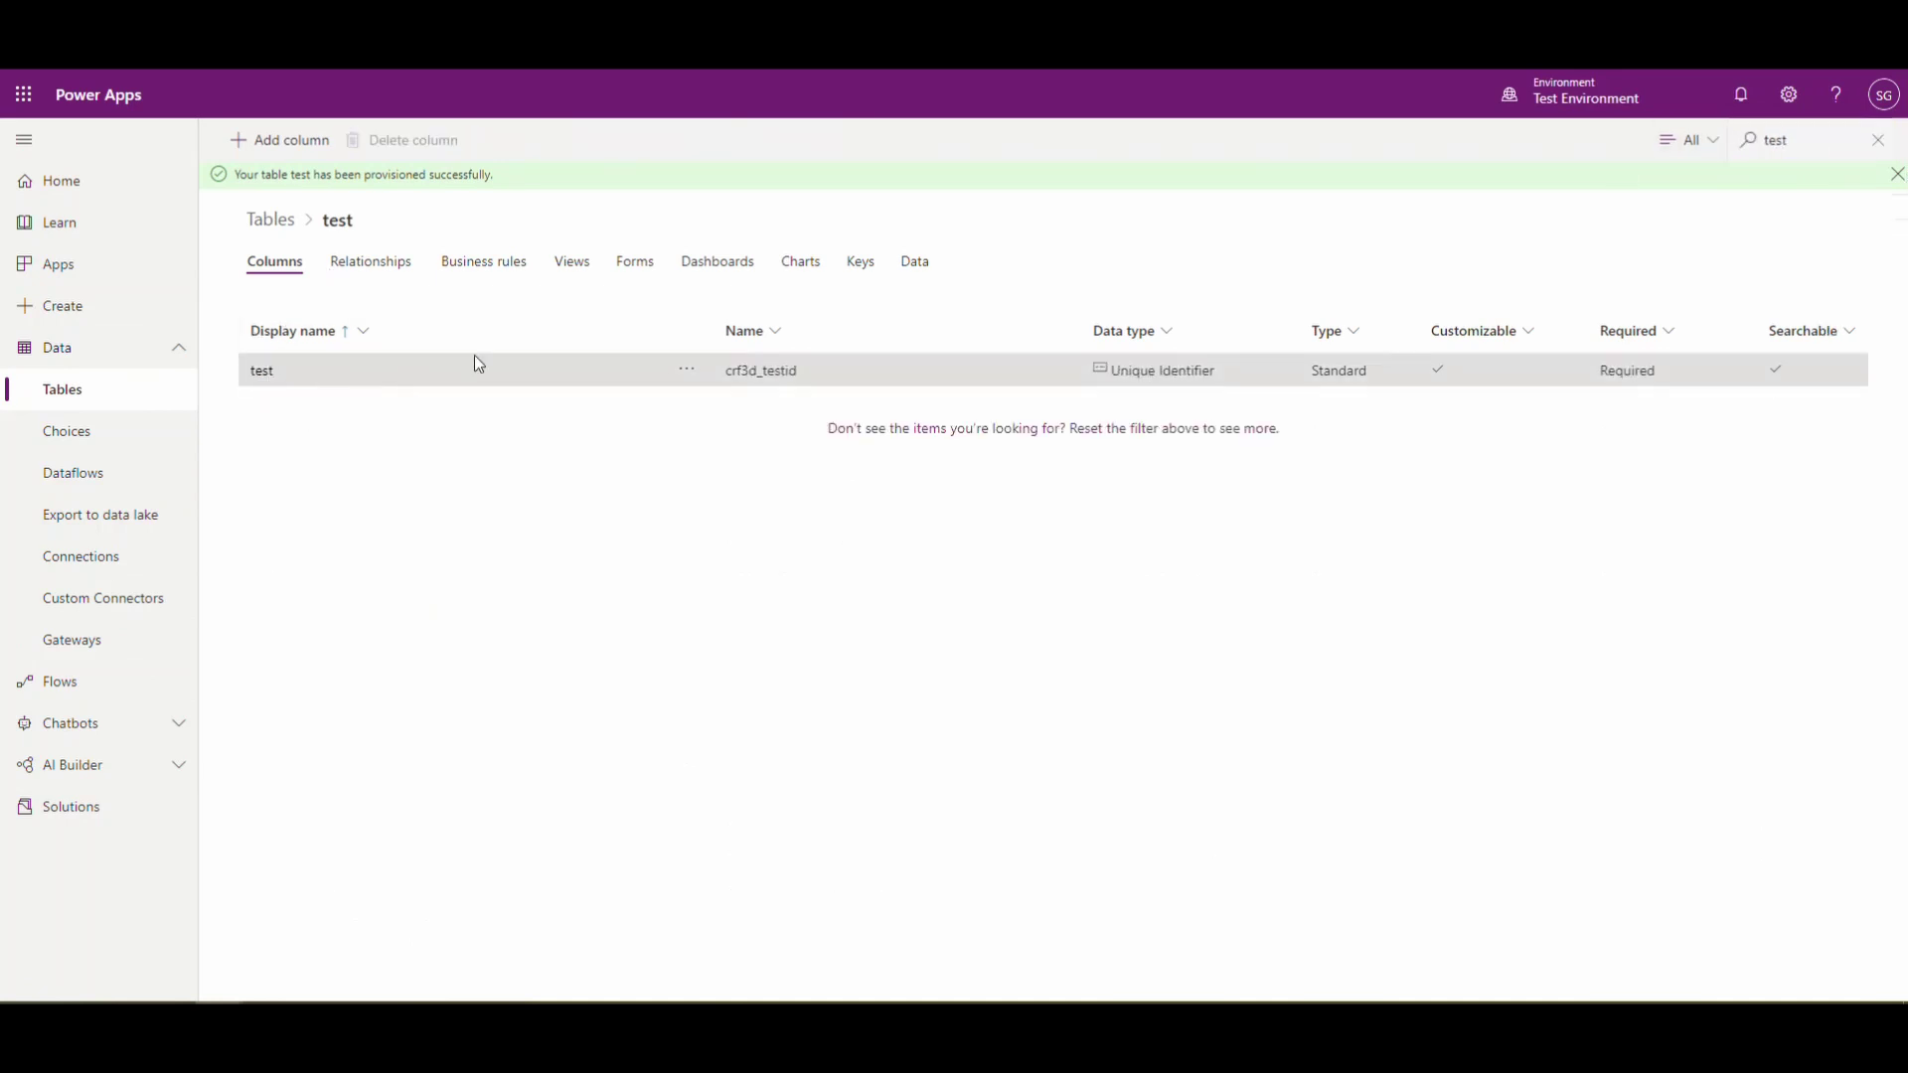
pyautogui.click(265, 459)
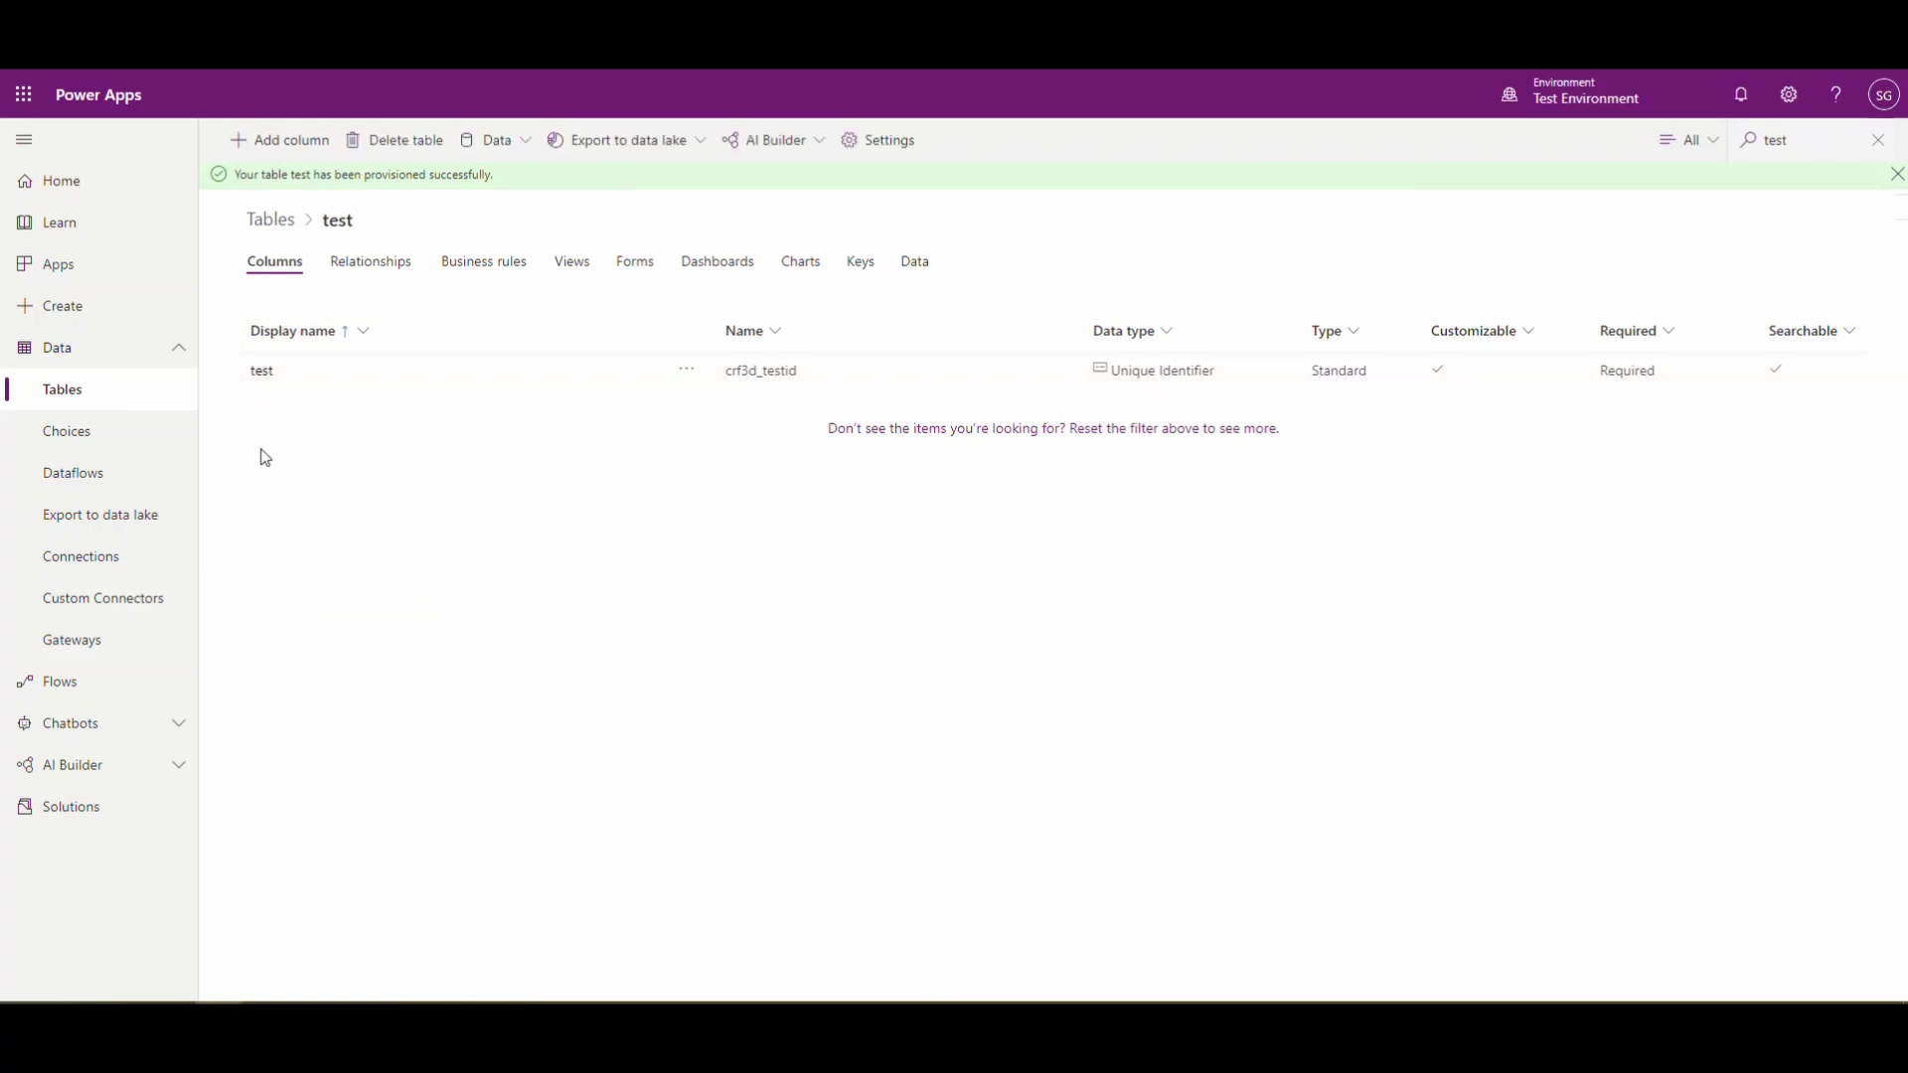
pyautogui.click(894, 143)
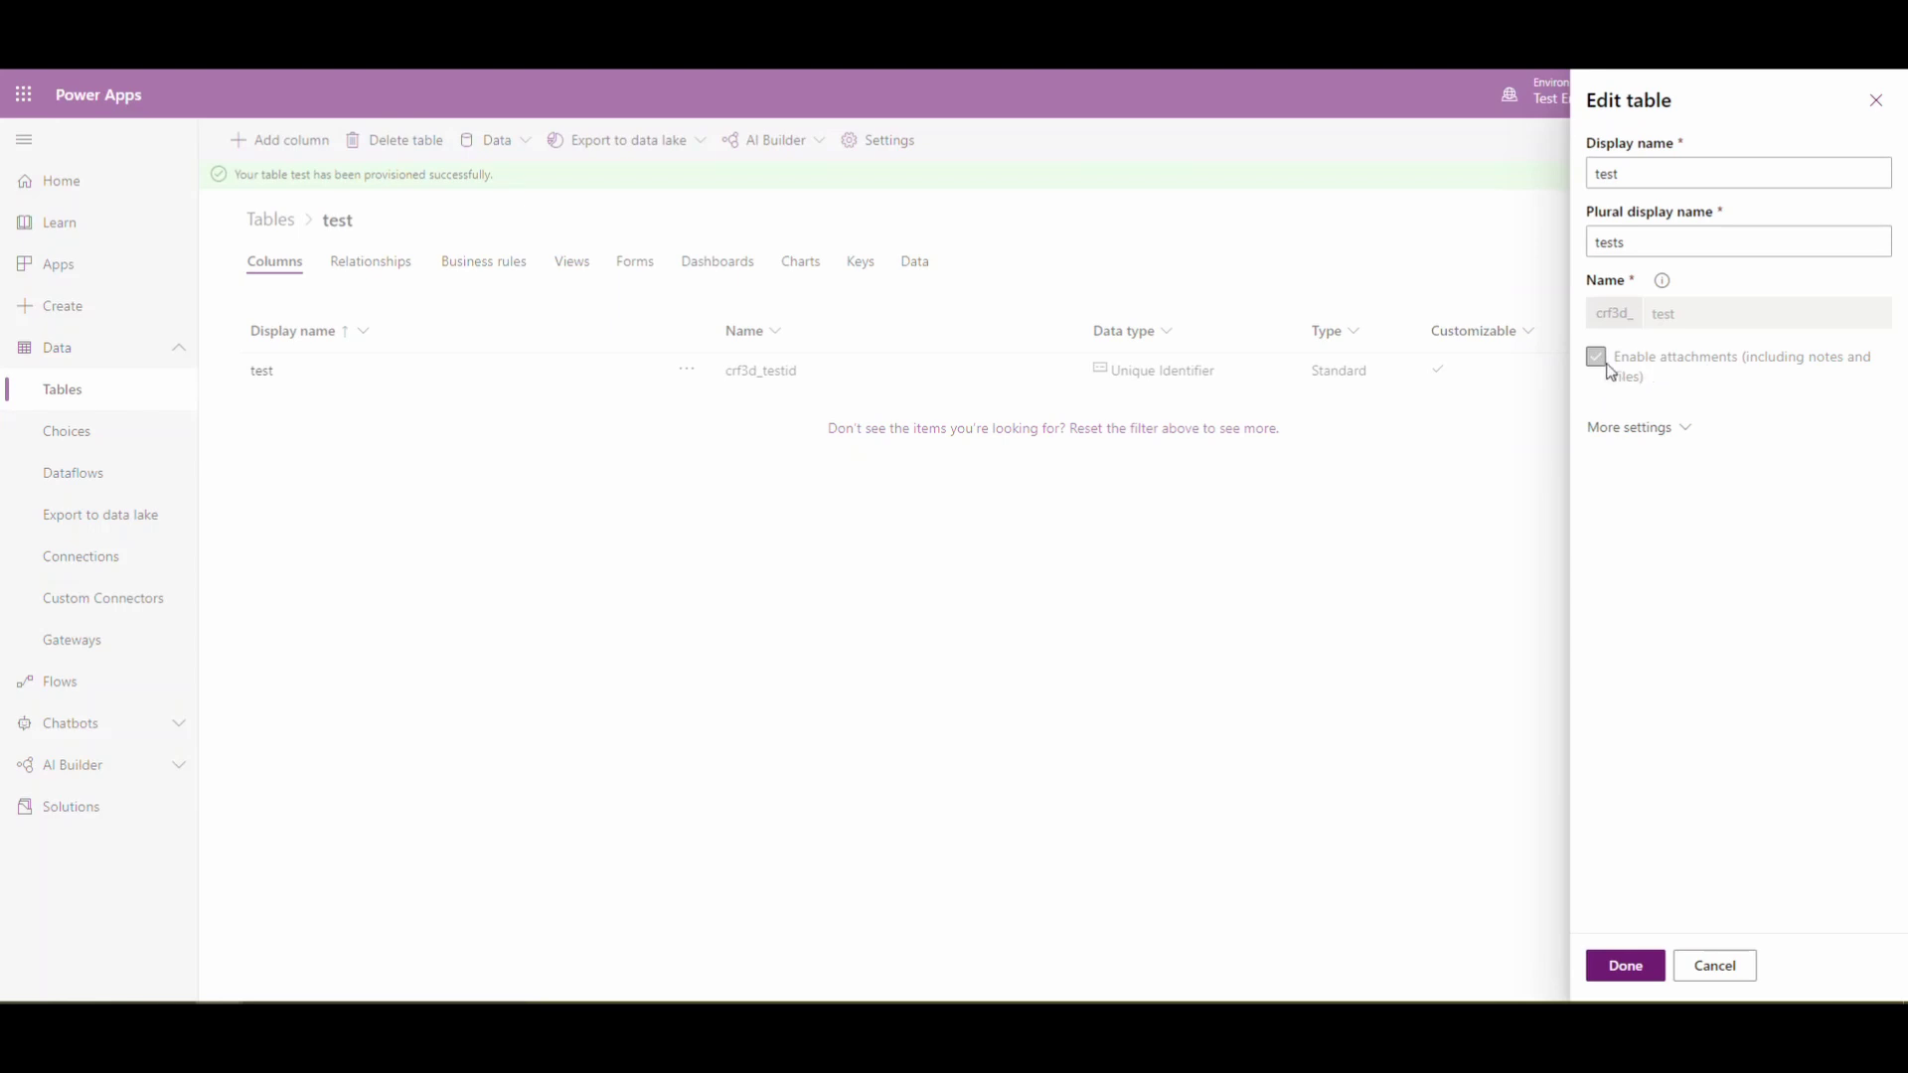
pyautogui.click(1715, 969)
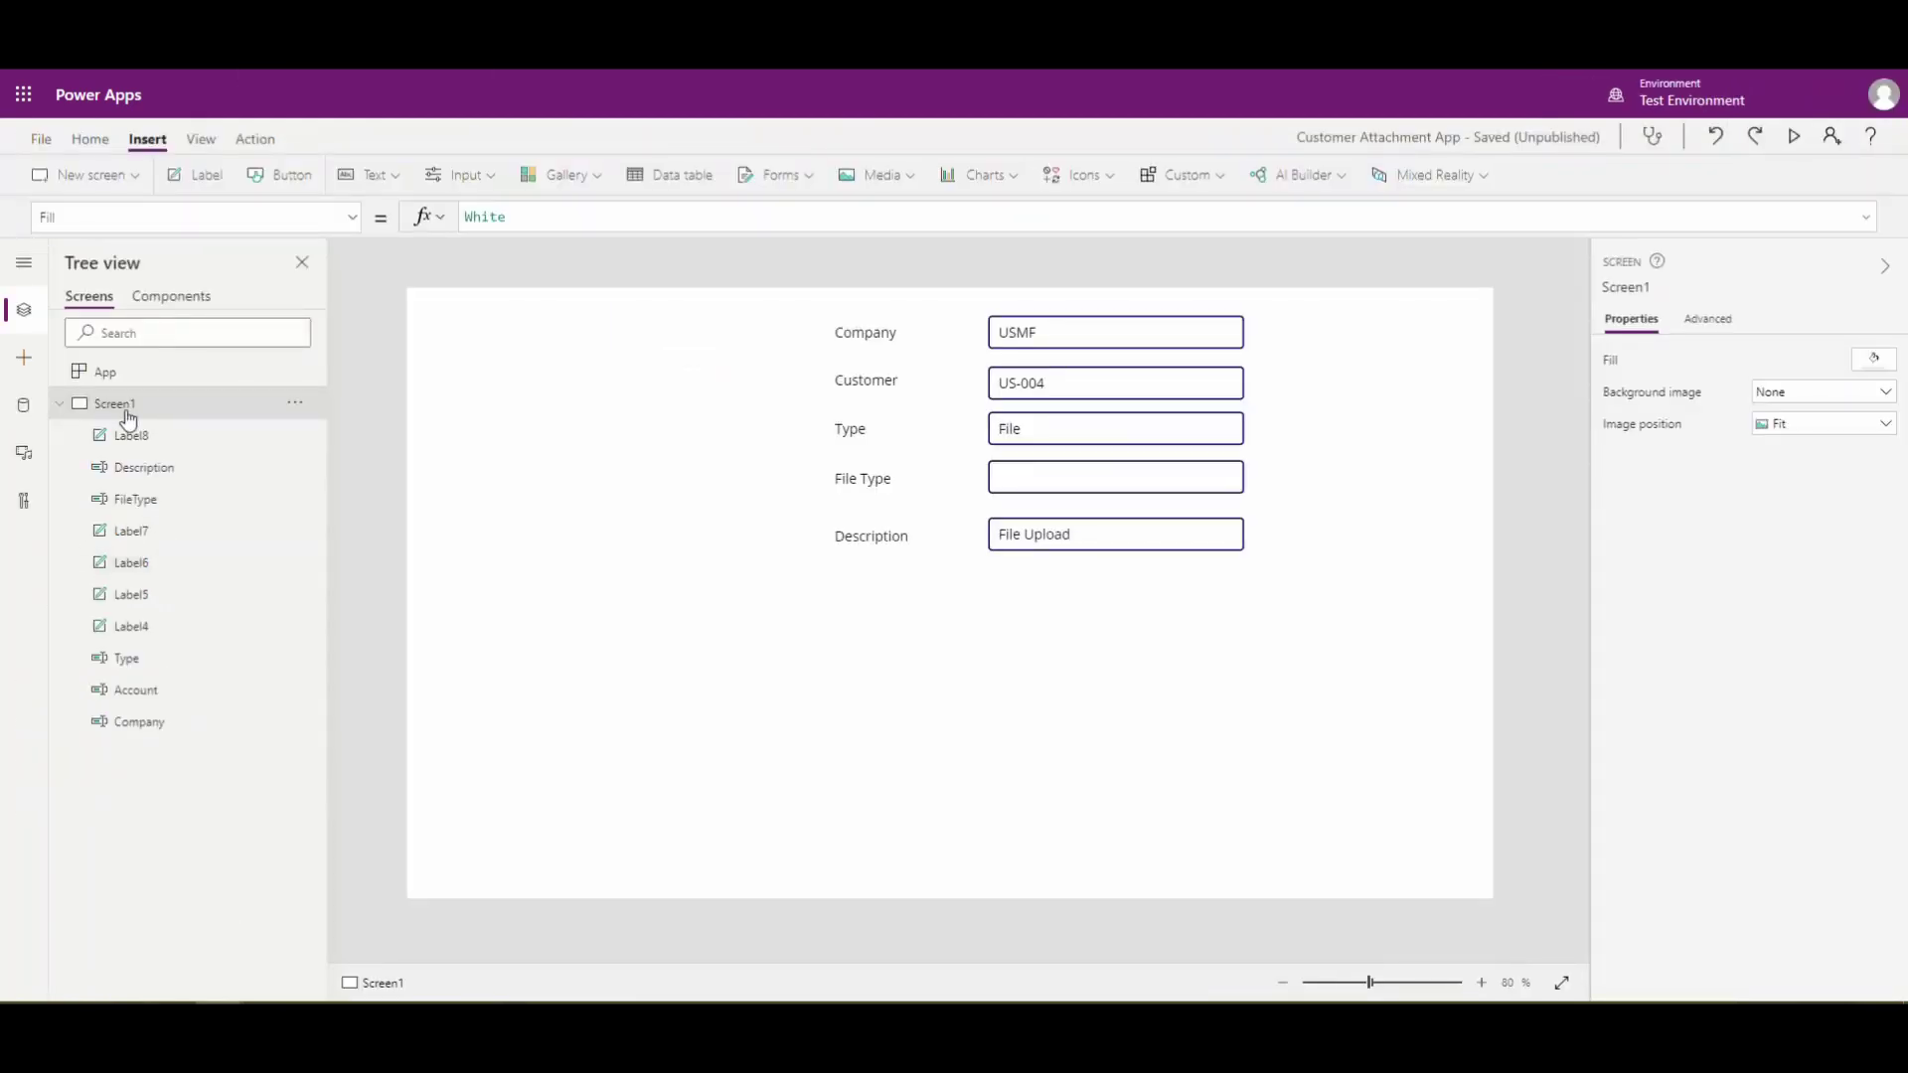
# Step: Insert a Blank-template screen, Screen2, after Screen1
pyautogui.click(136, 179)
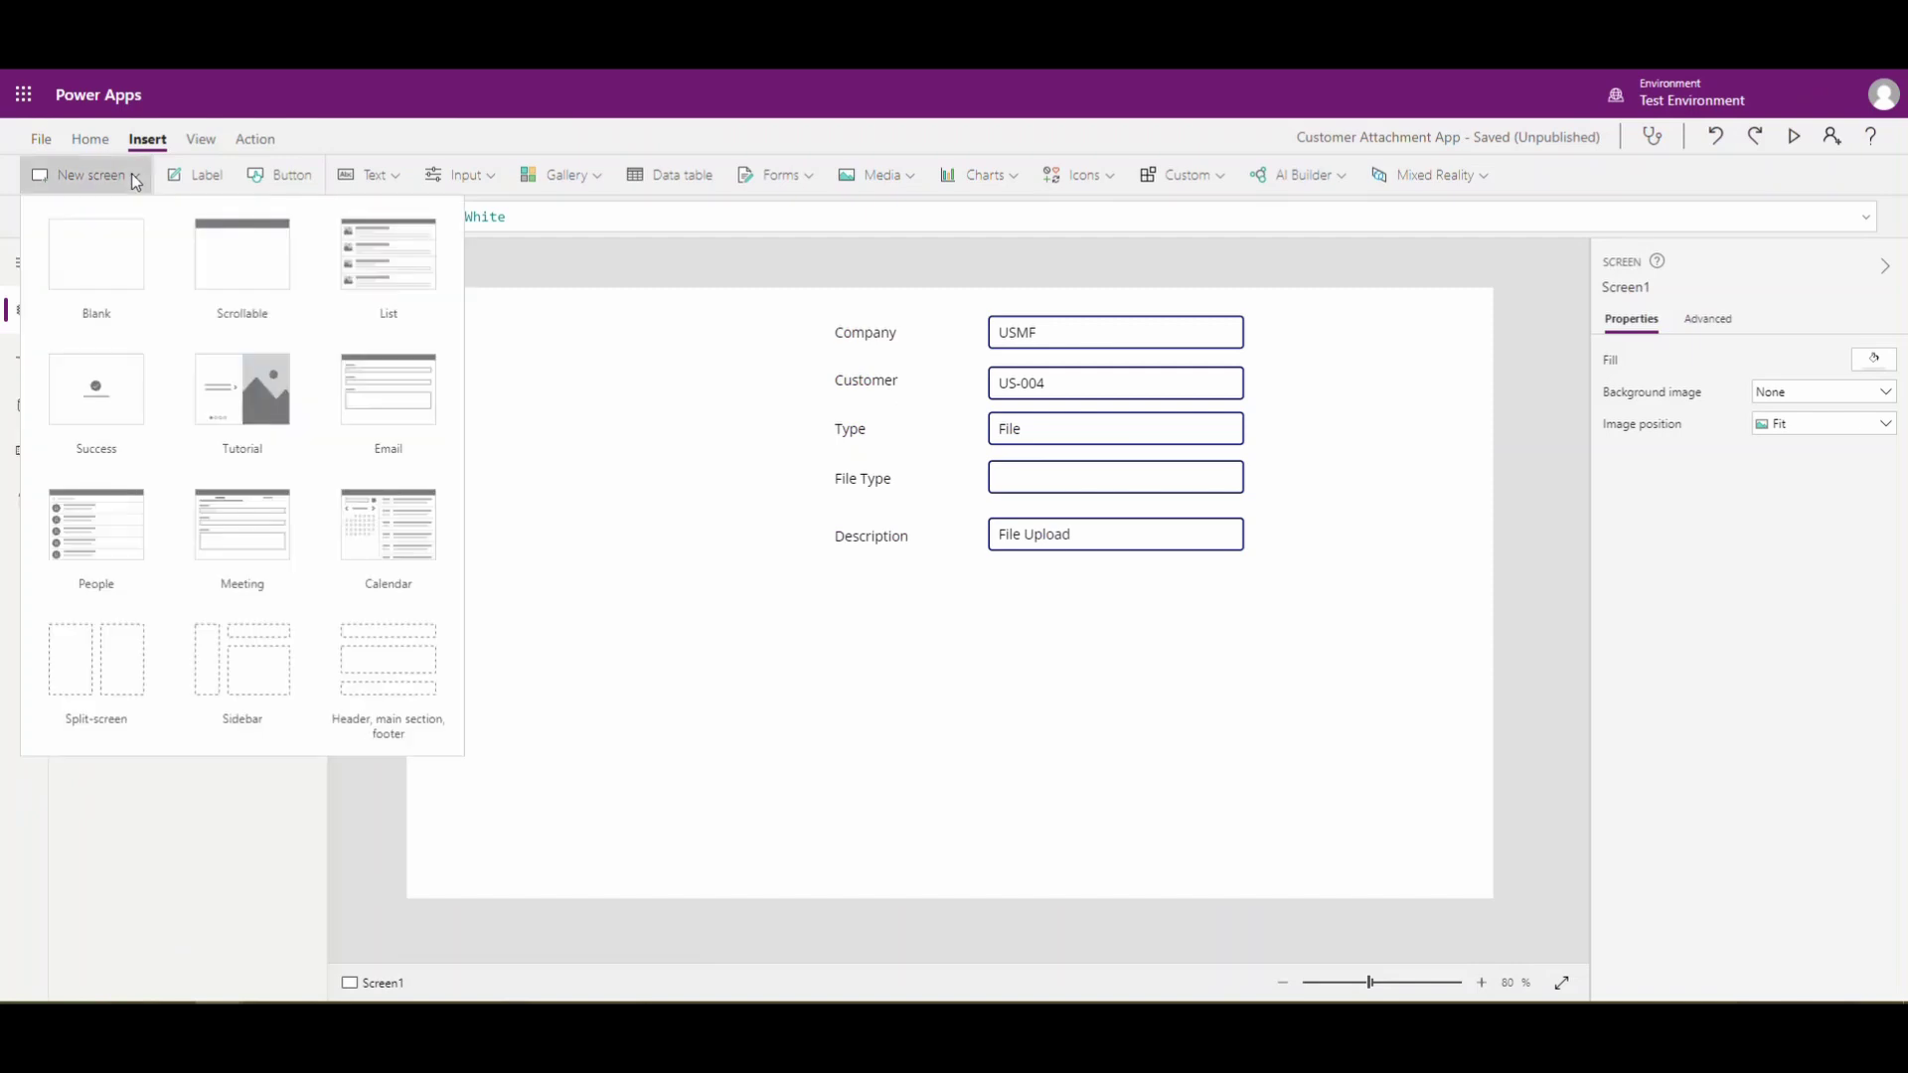
pyautogui.click(100, 261)
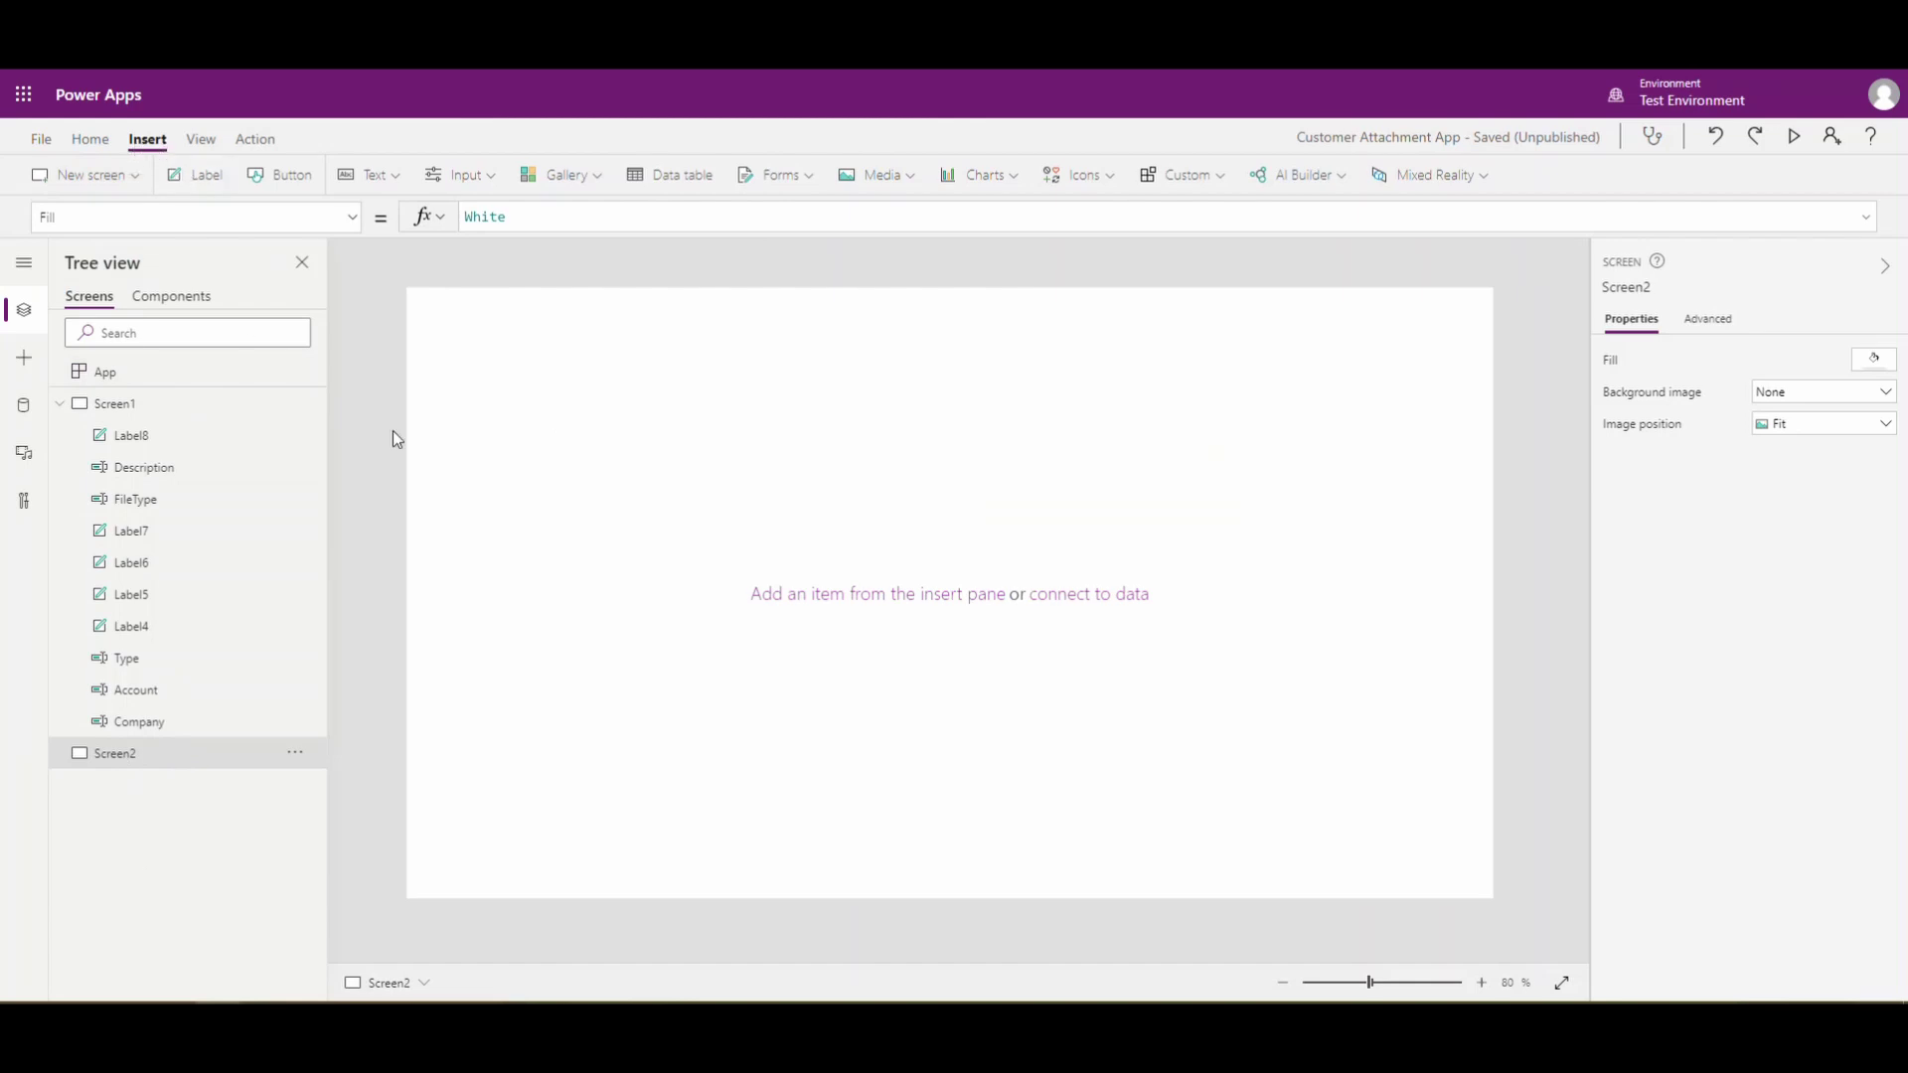
pyautogui.click(811, 176)
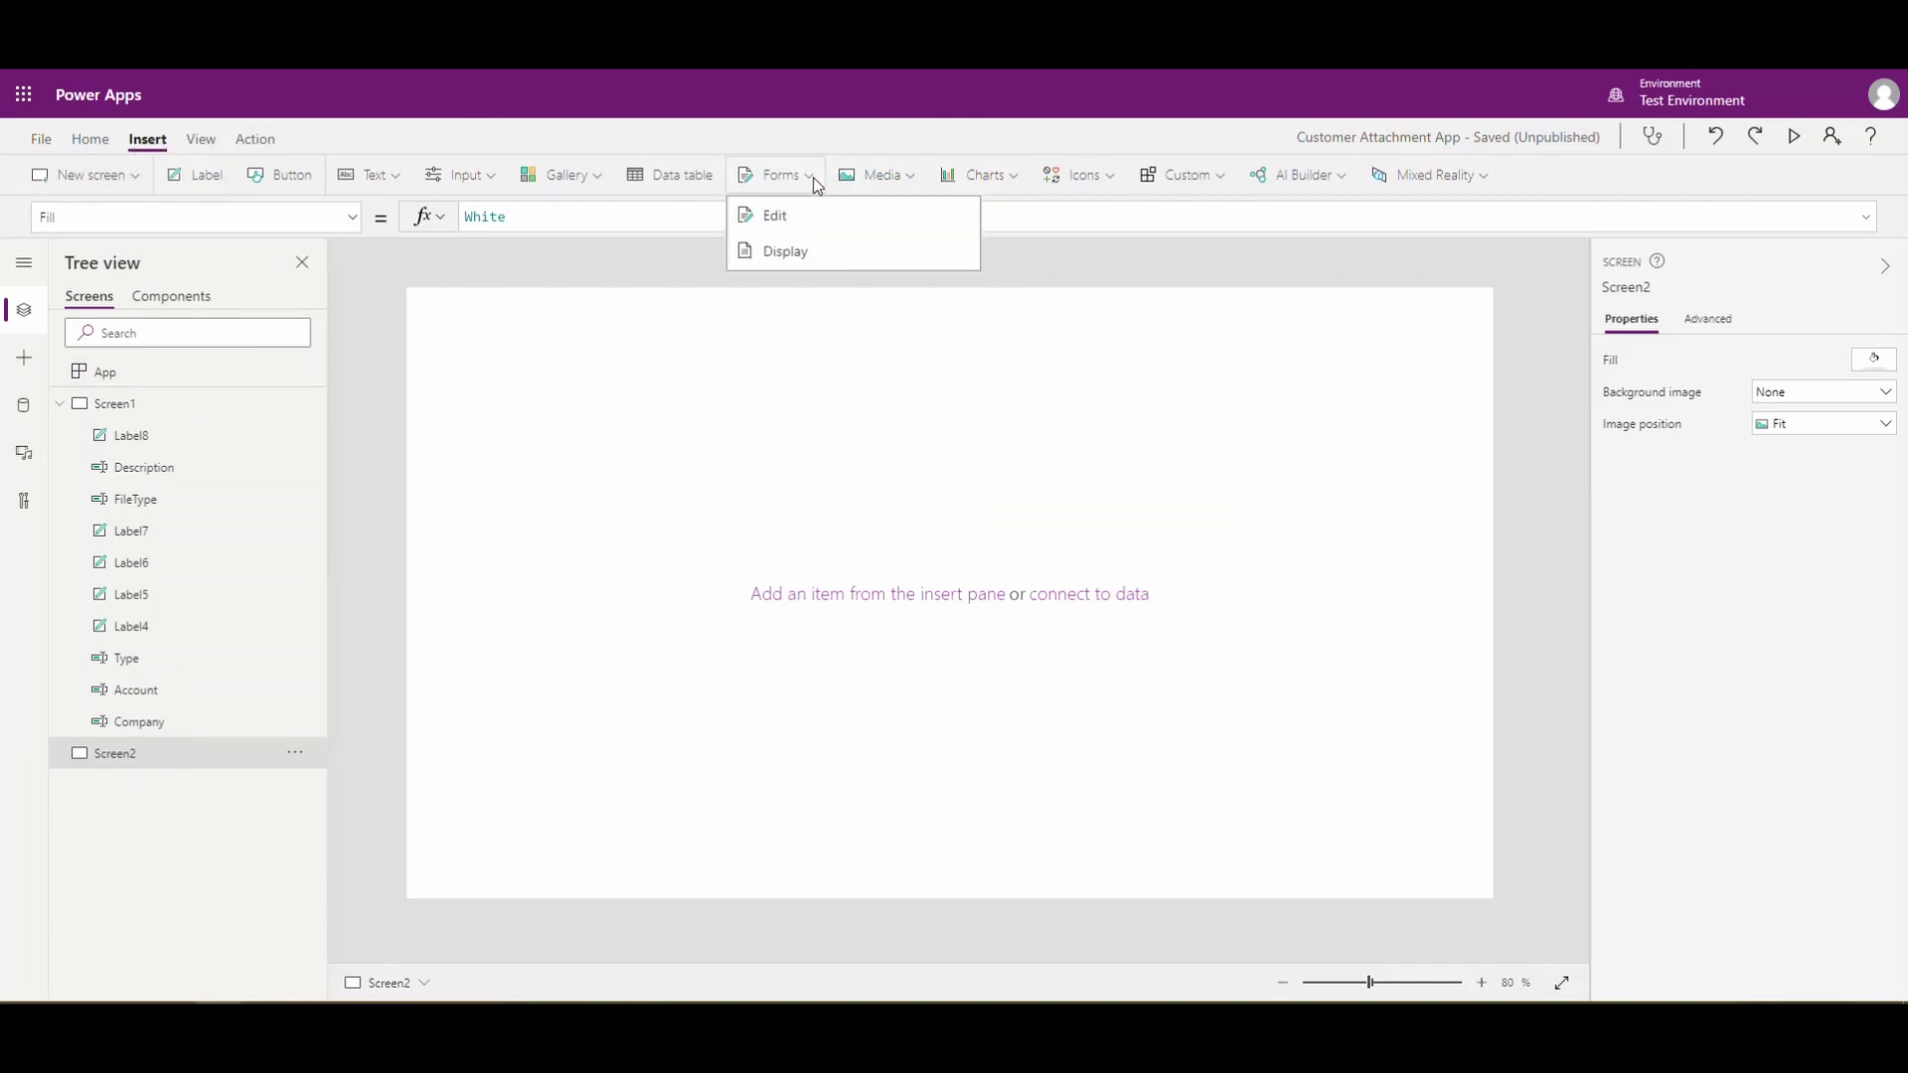
# Step: Insert edit form Form3 bound to tests and add the Attachments field to it
pyautogui.click(775, 217)
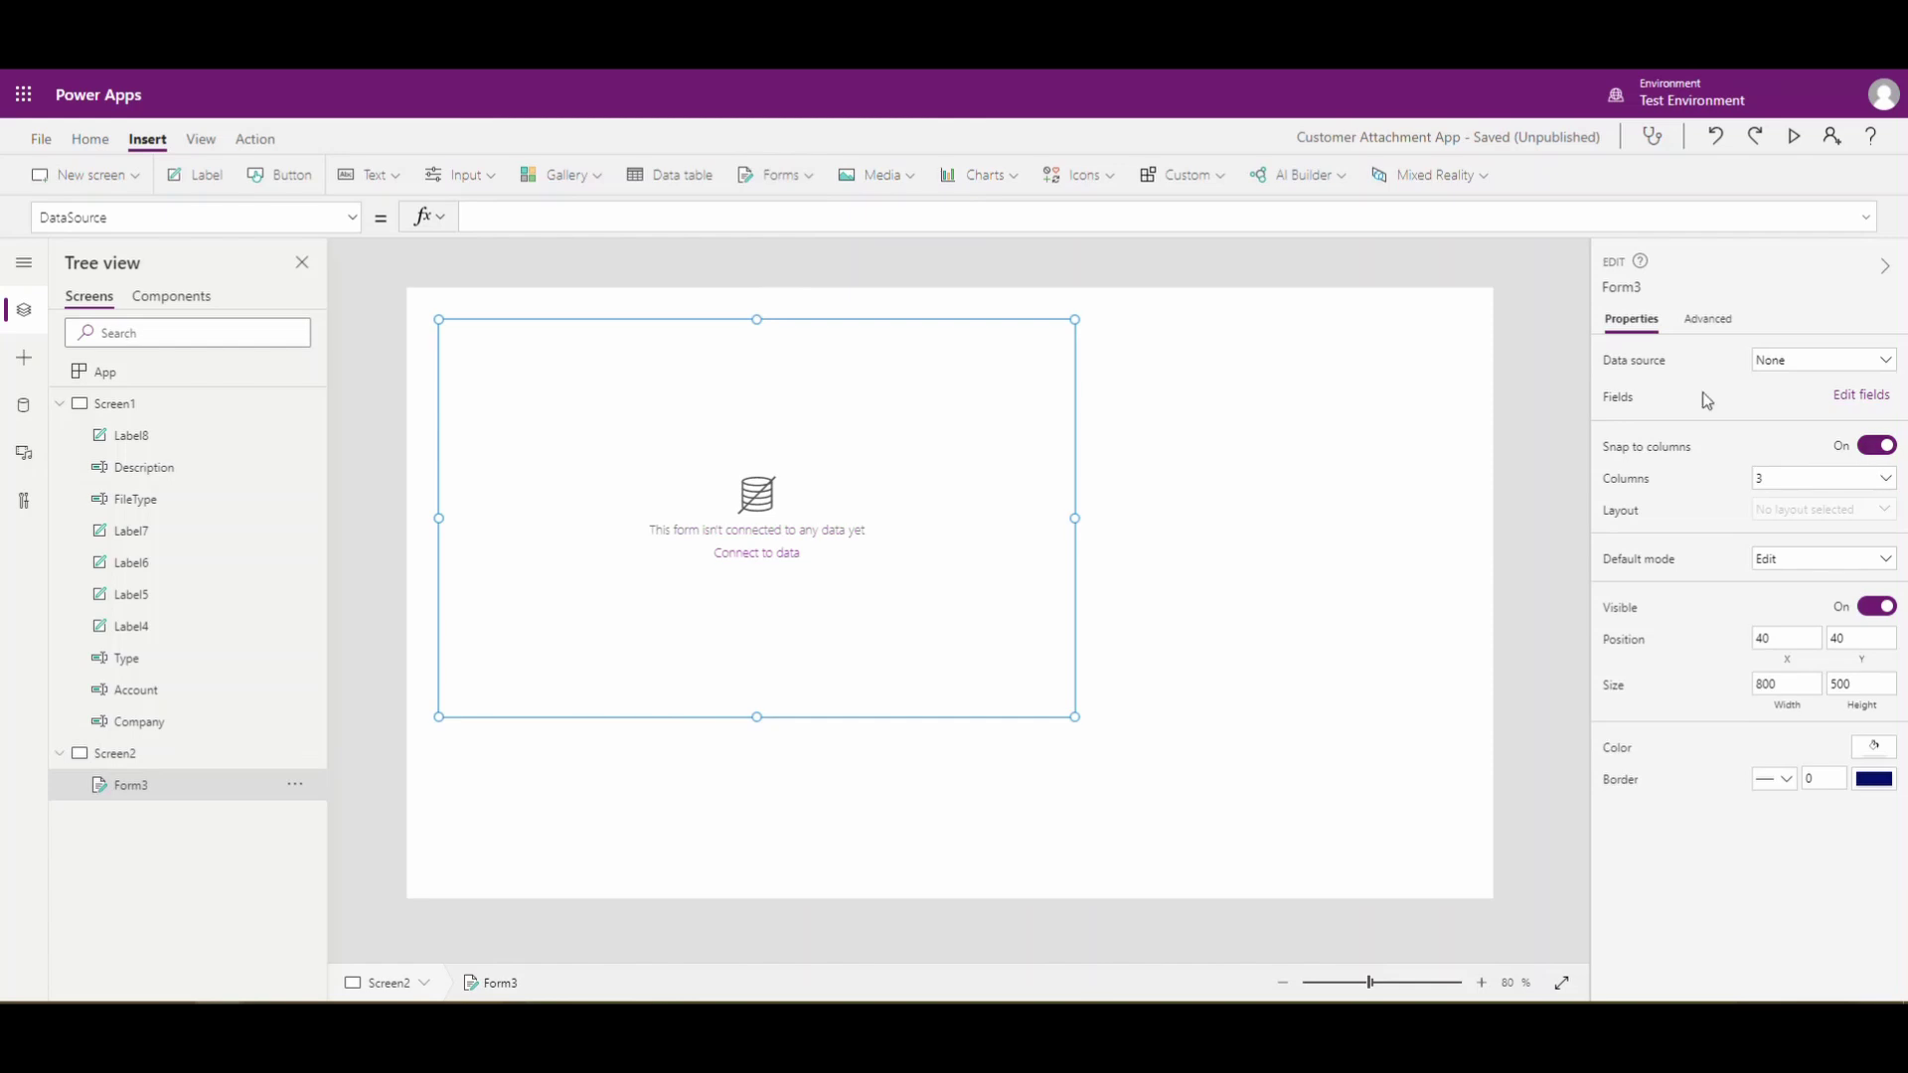
pyautogui.click(1894, 365)
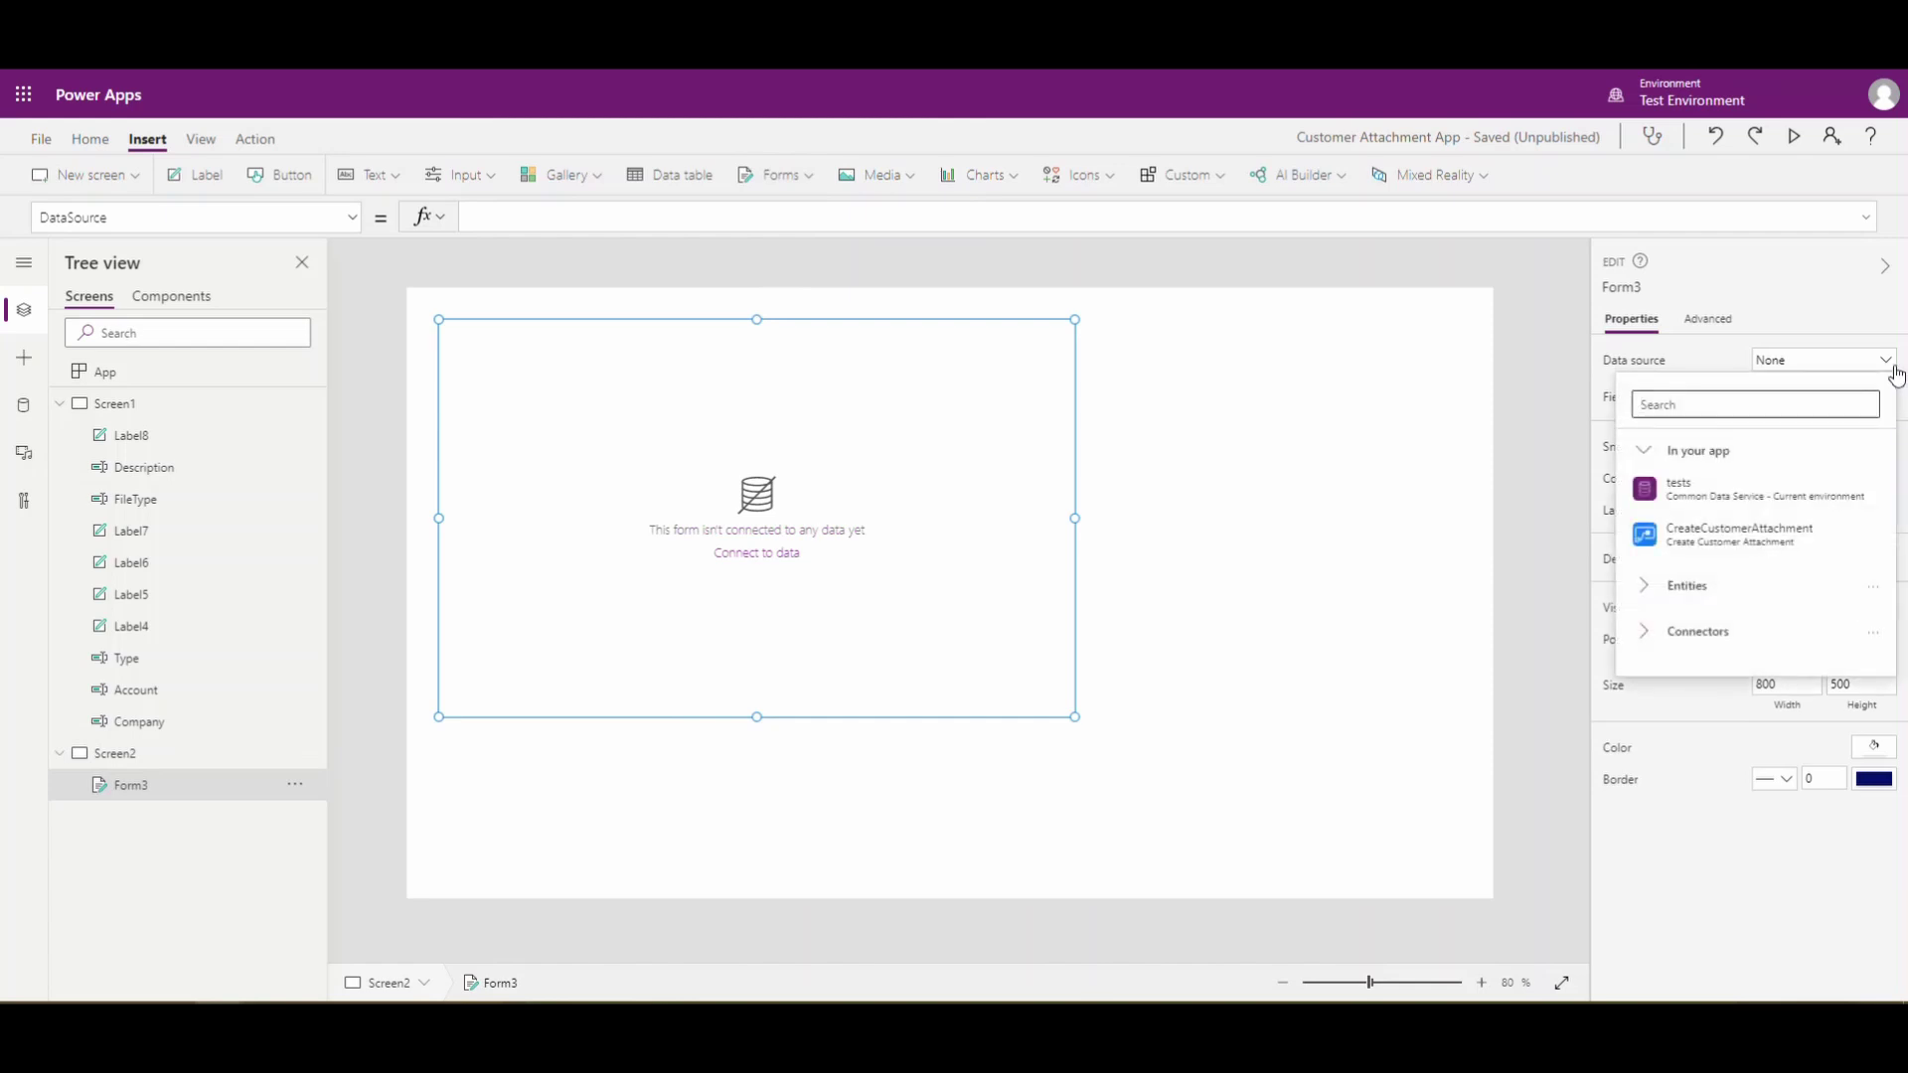
pyautogui.click(1701, 508)
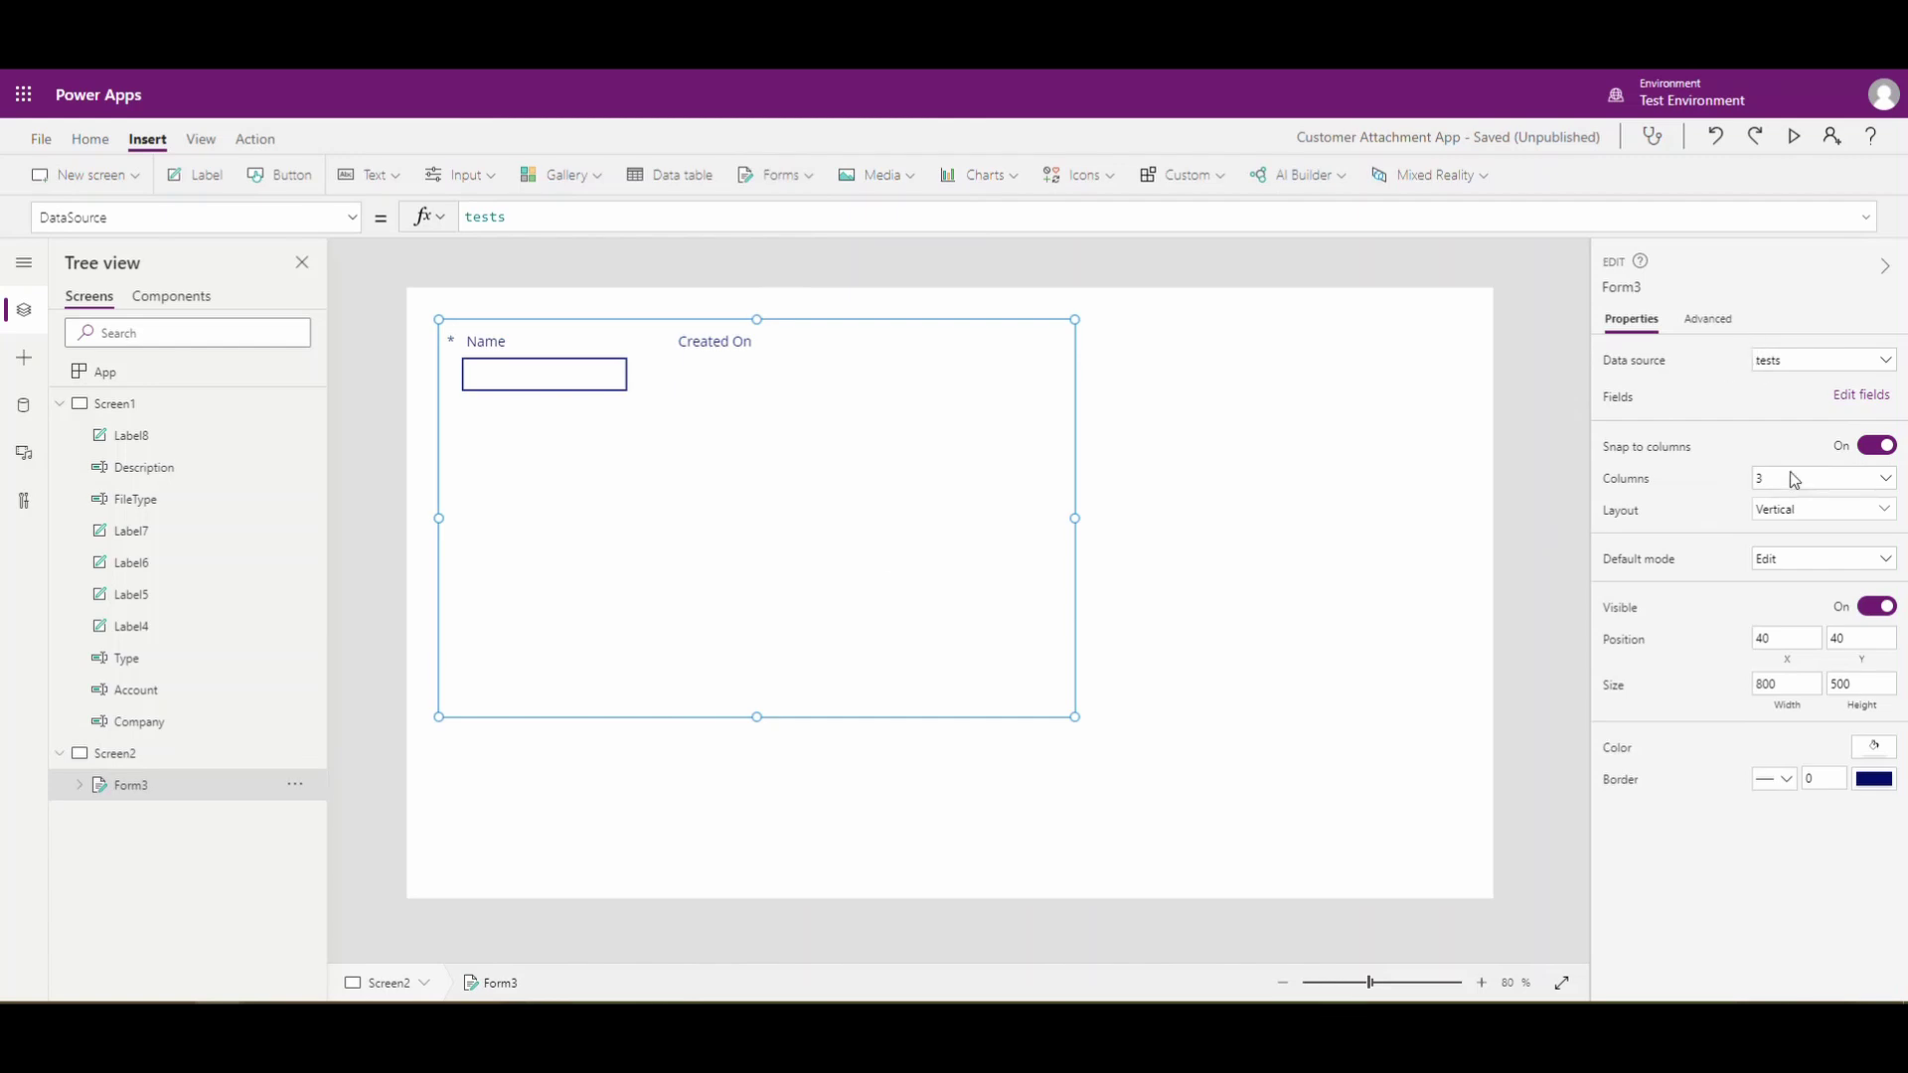
pyautogui.click(1866, 403)
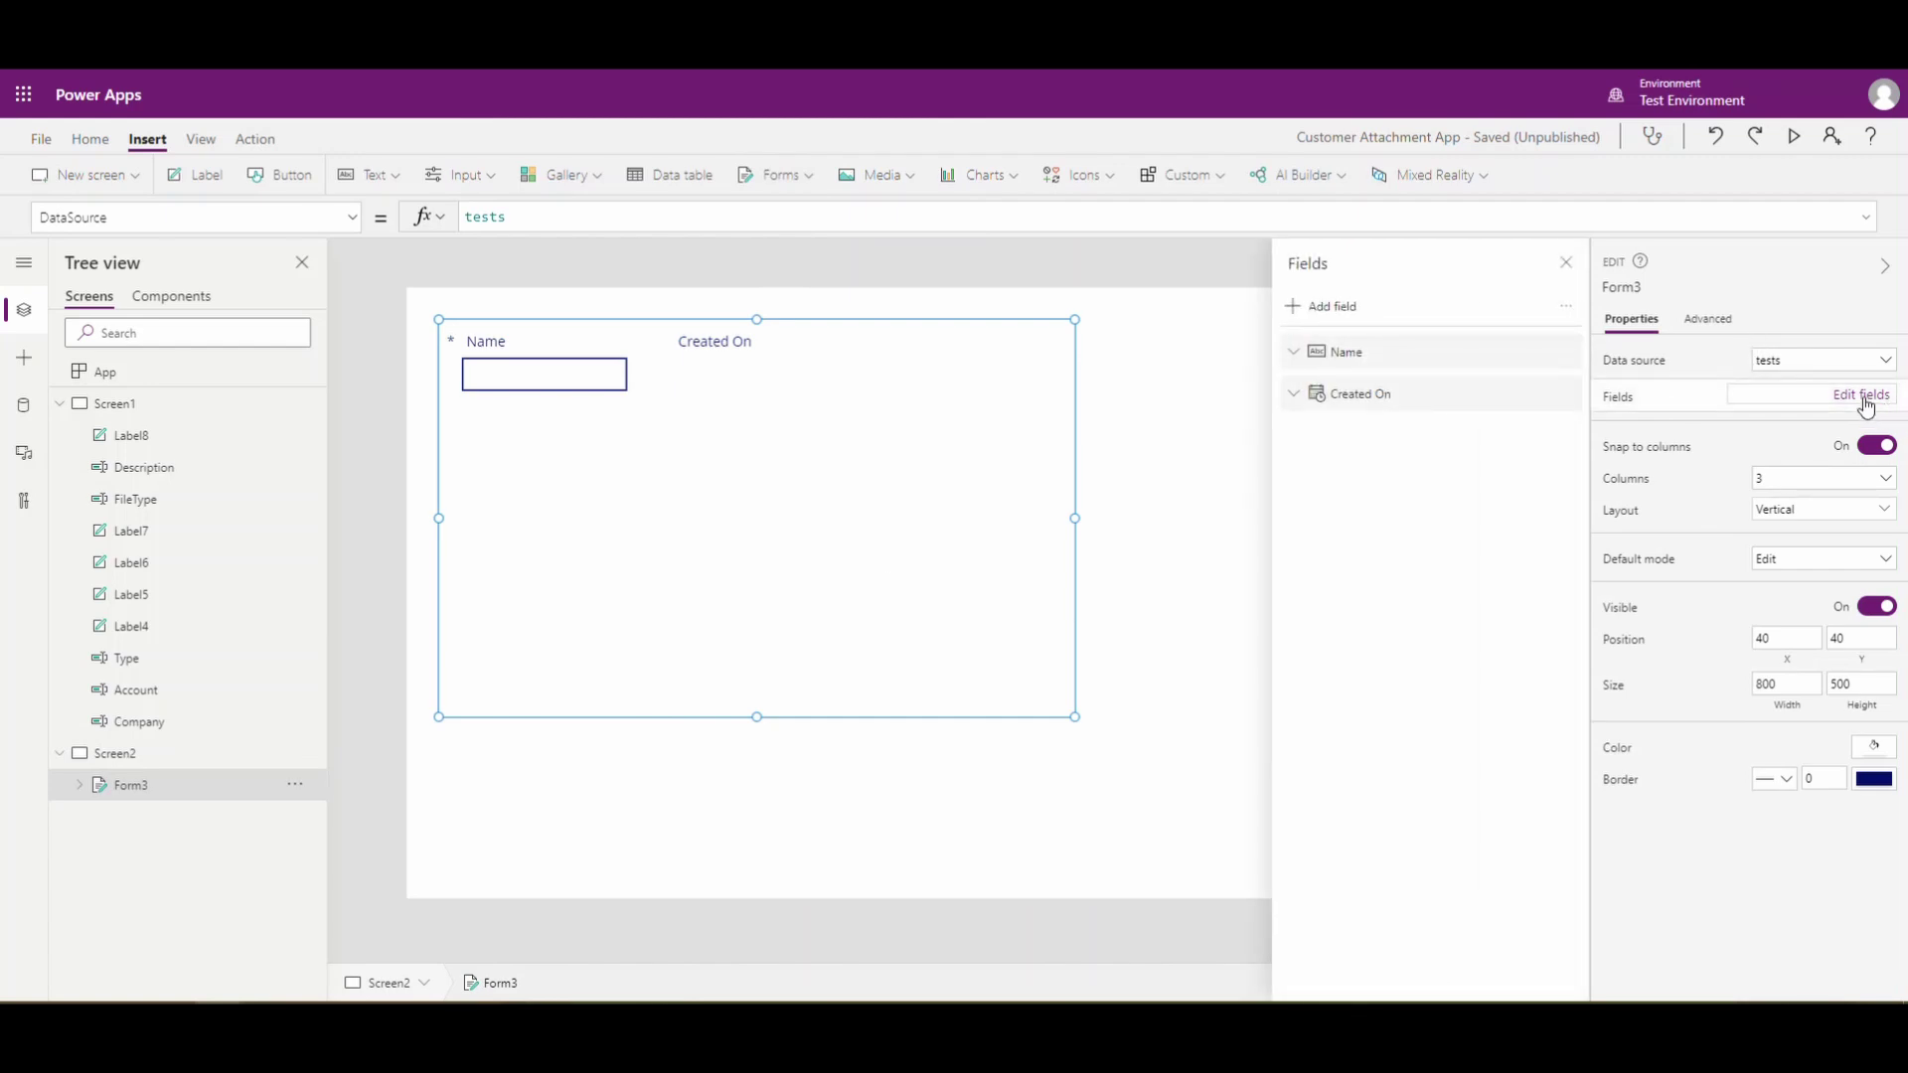
pyautogui.click(1318, 308)
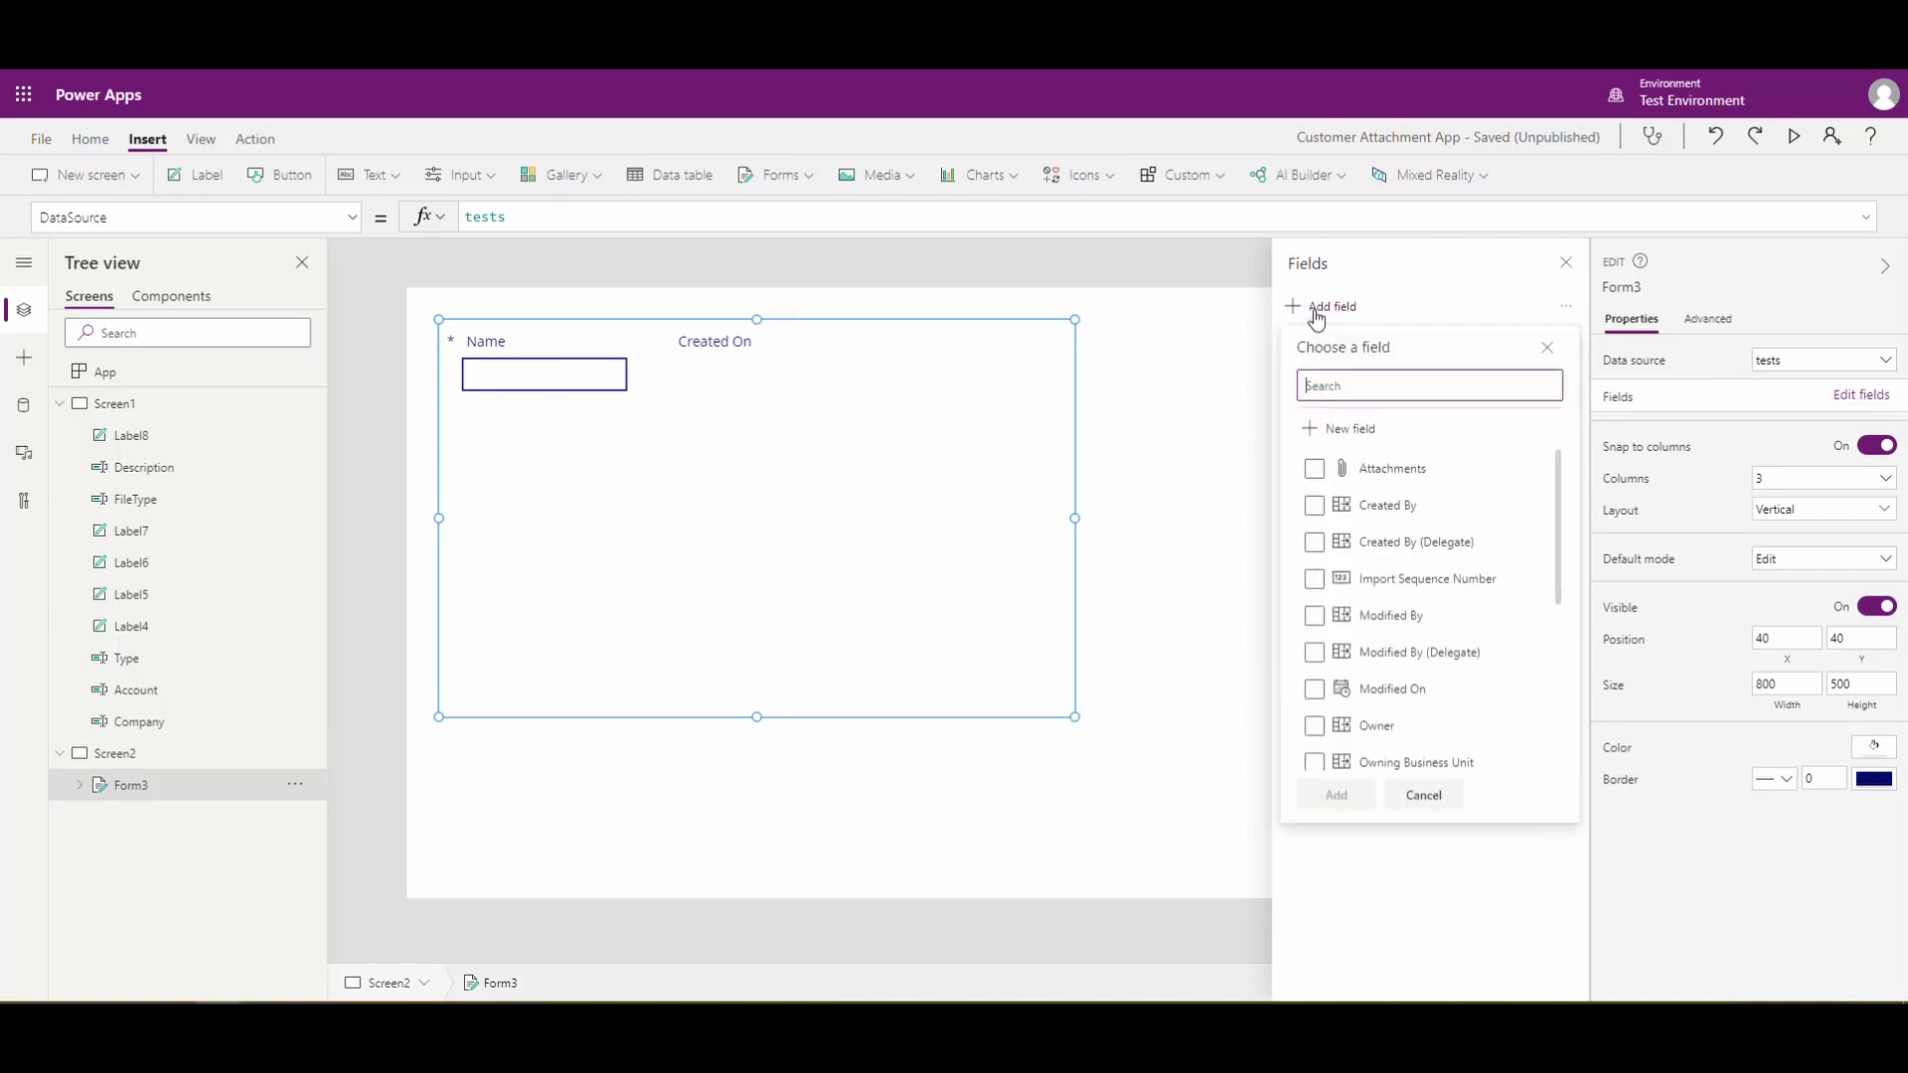
pyautogui.click(1312, 471)
pyautogui.click(1335, 795)
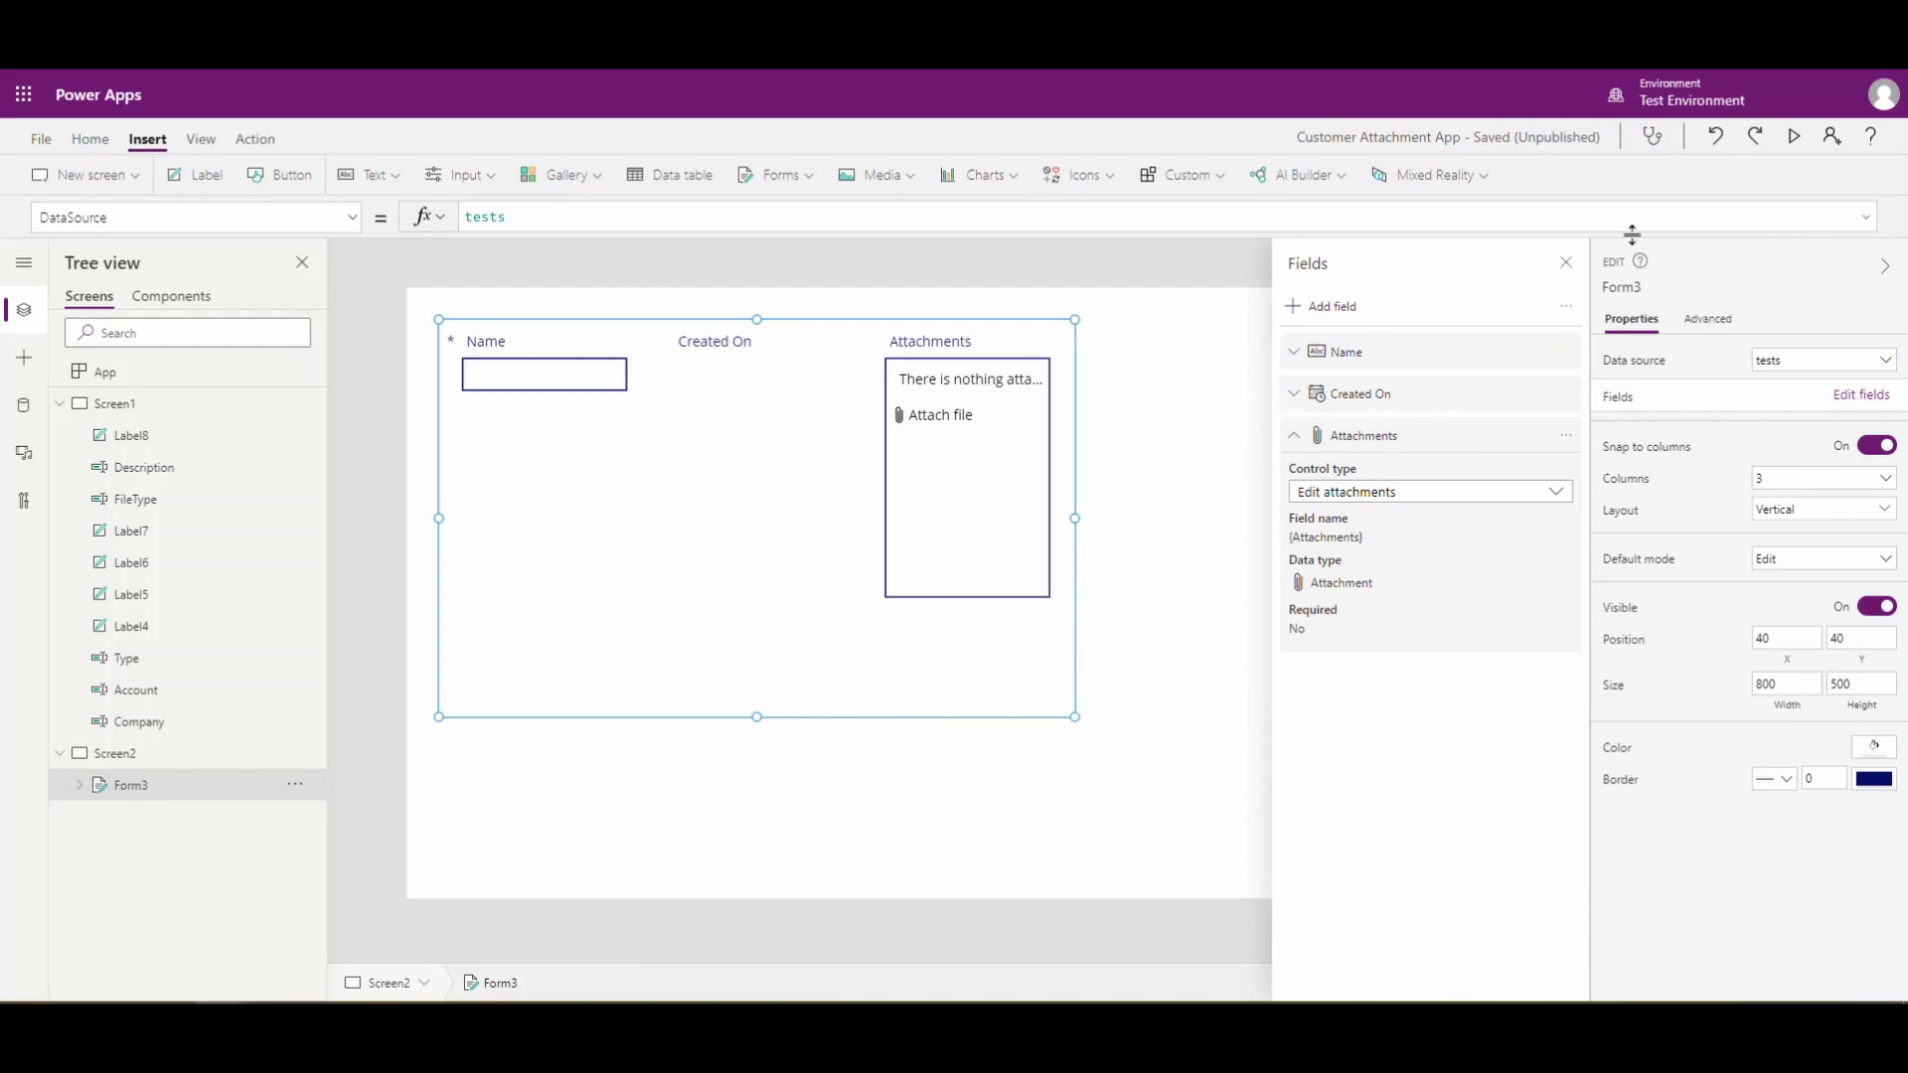
pyautogui.click(1565, 265)
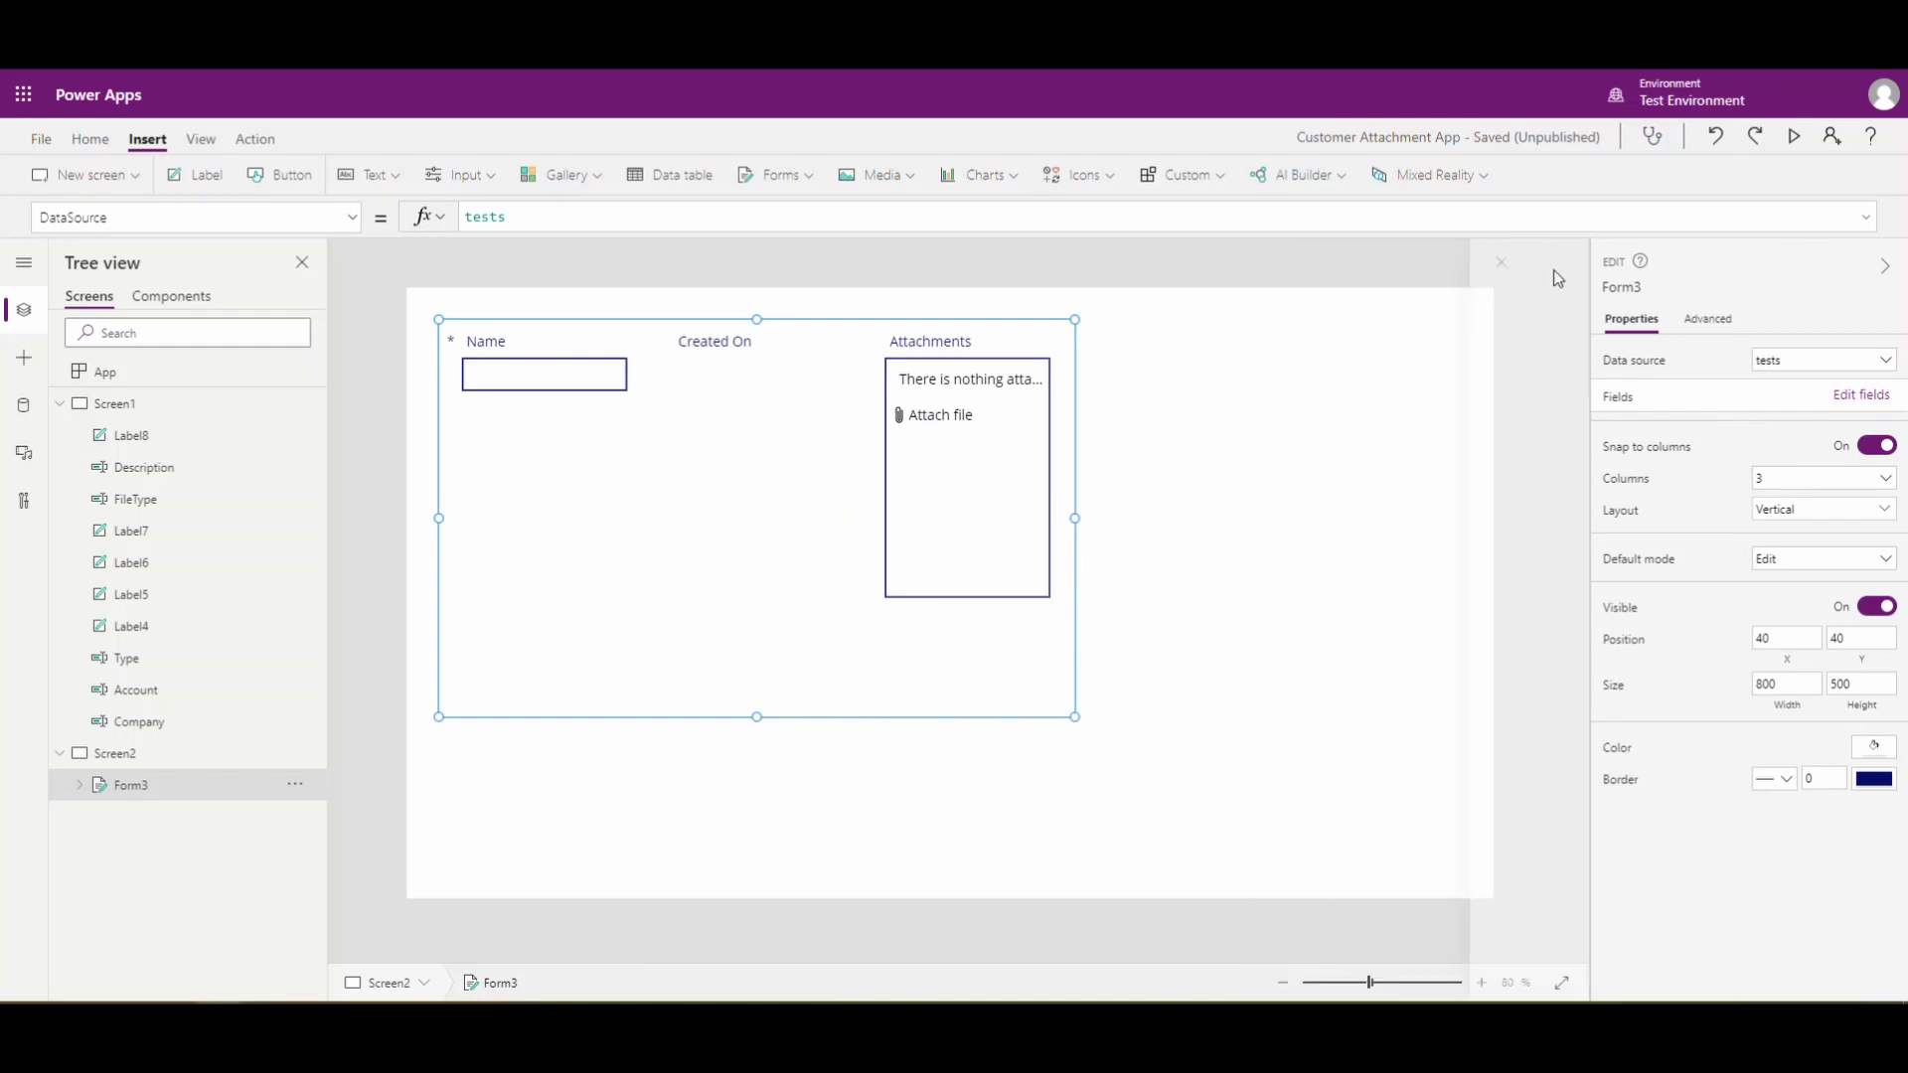
pyautogui.click(1886, 268)
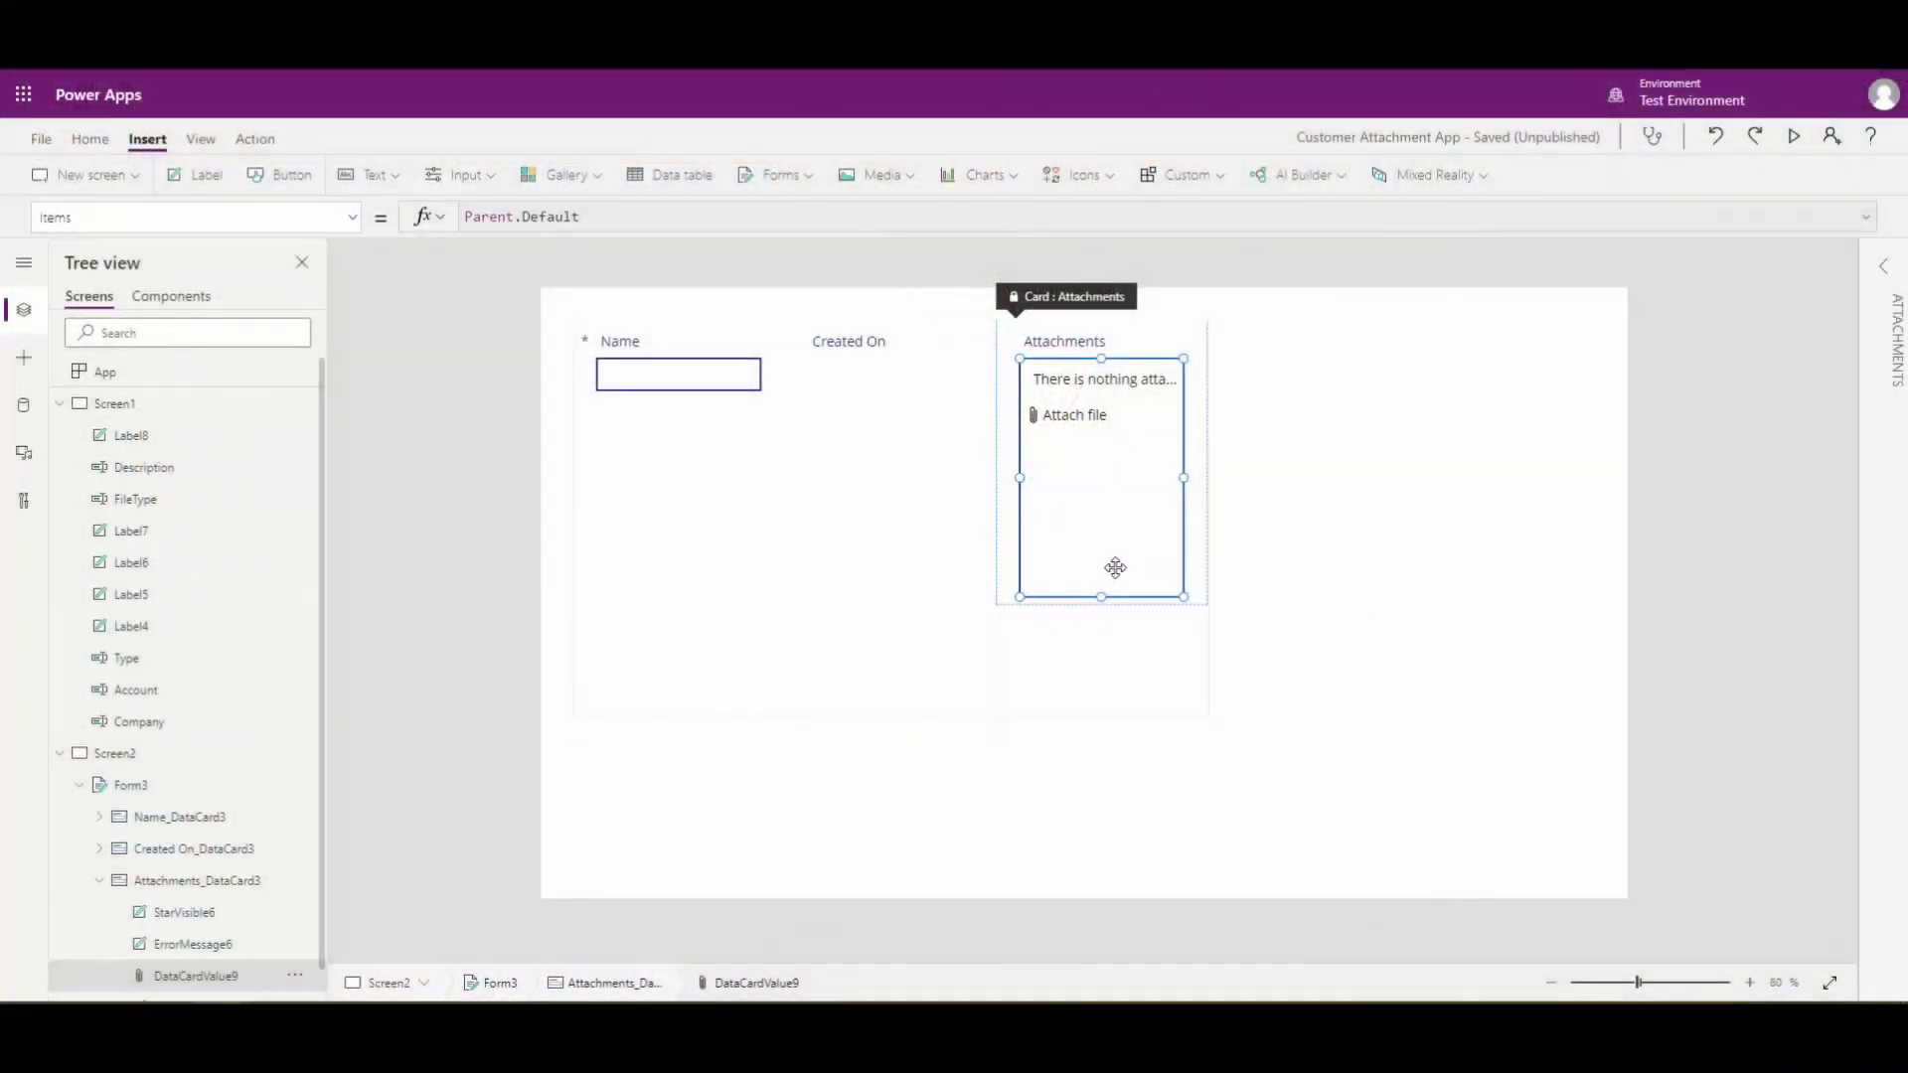
# Step: Copy the attachments control onto Screen1 and narrow it beside the Company fields
pyautogui.rightClick(1118, 572)
pyautogui.click(1158, 654)
pyautogui.click(119, 408)
pyautogui.rightClick(632, 427)
pyautogui.click(663, 442)
pyautogui.moveTo(1604, 419)
pyautogui.mouseDown()
pyautogui.moveTo(903, 418)
pyautogui.moveTo(932, 418)
pyautogui.moveTo(814, 455)
pyautogui.mouseUp()
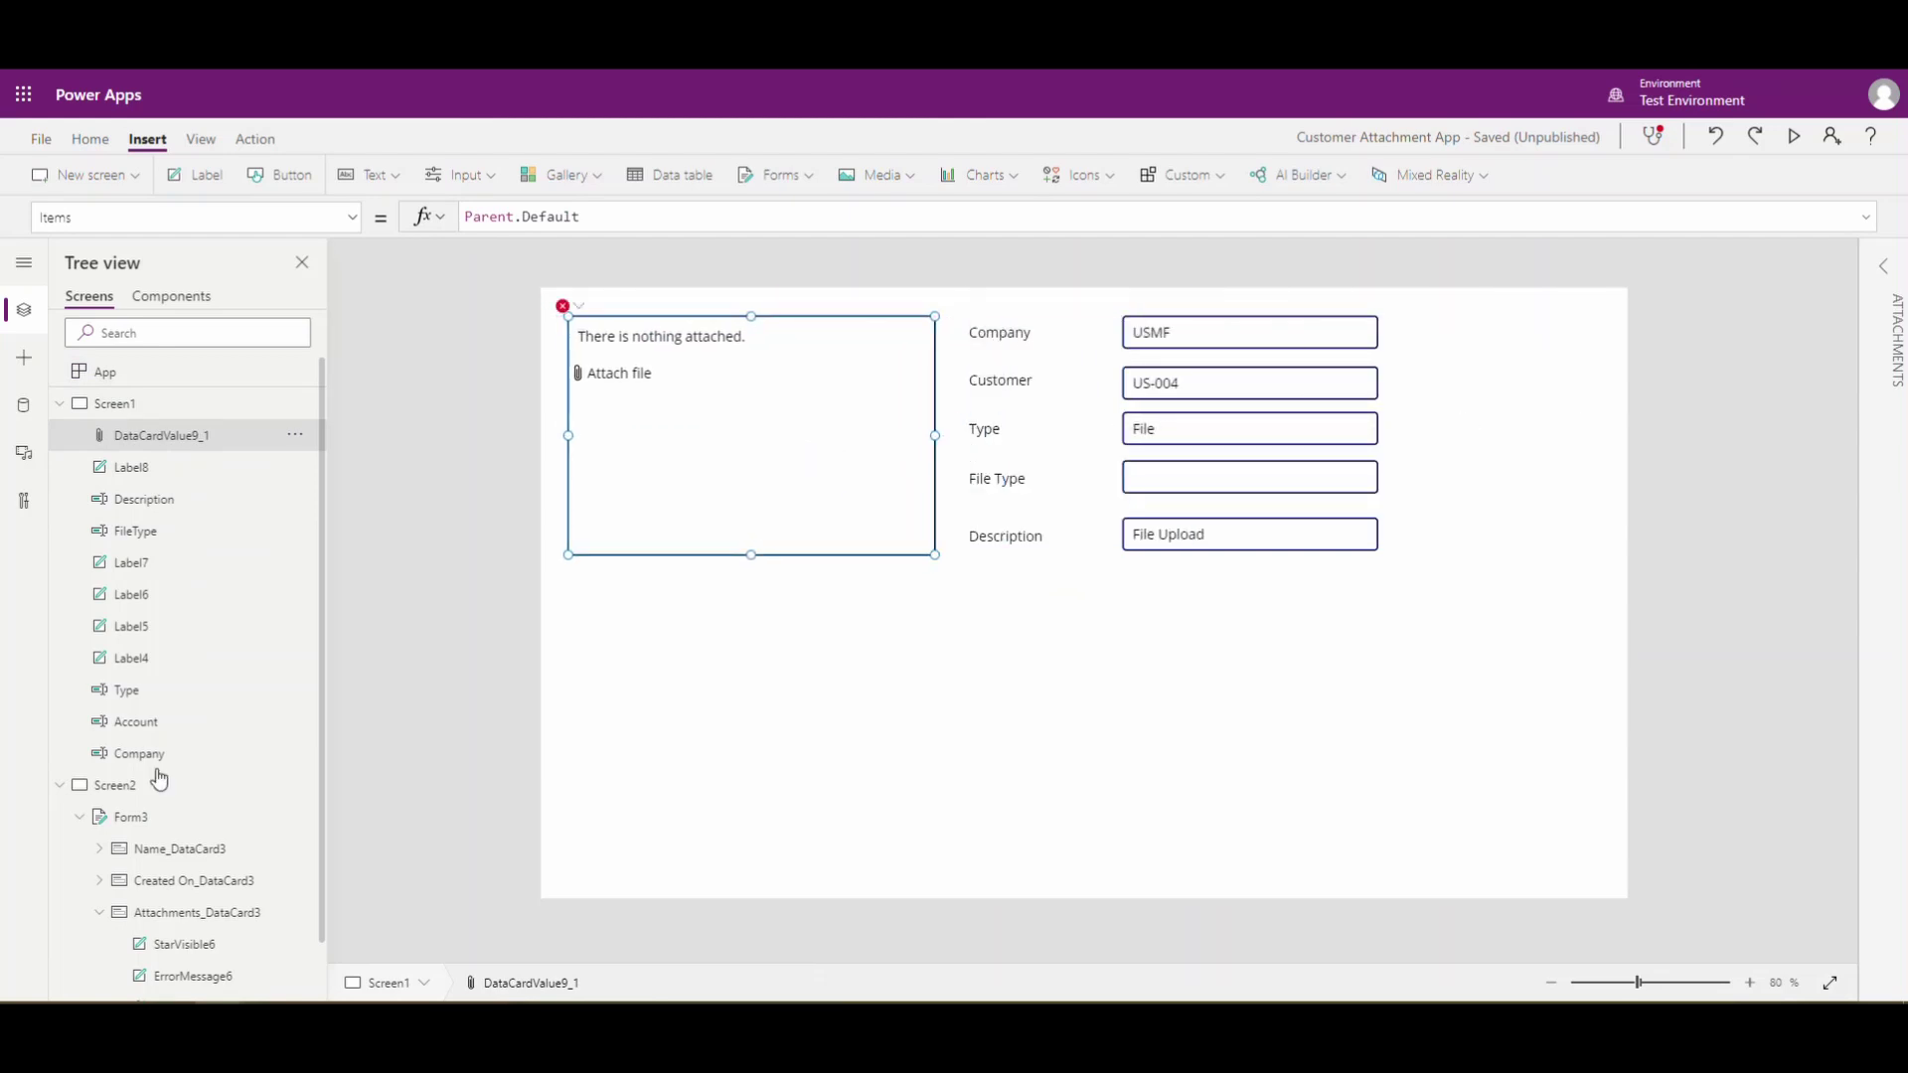
# Step: Delete Screen2 from the app
pyautogui.click(112, 795)
pyautogui.rightClick(117, 797)
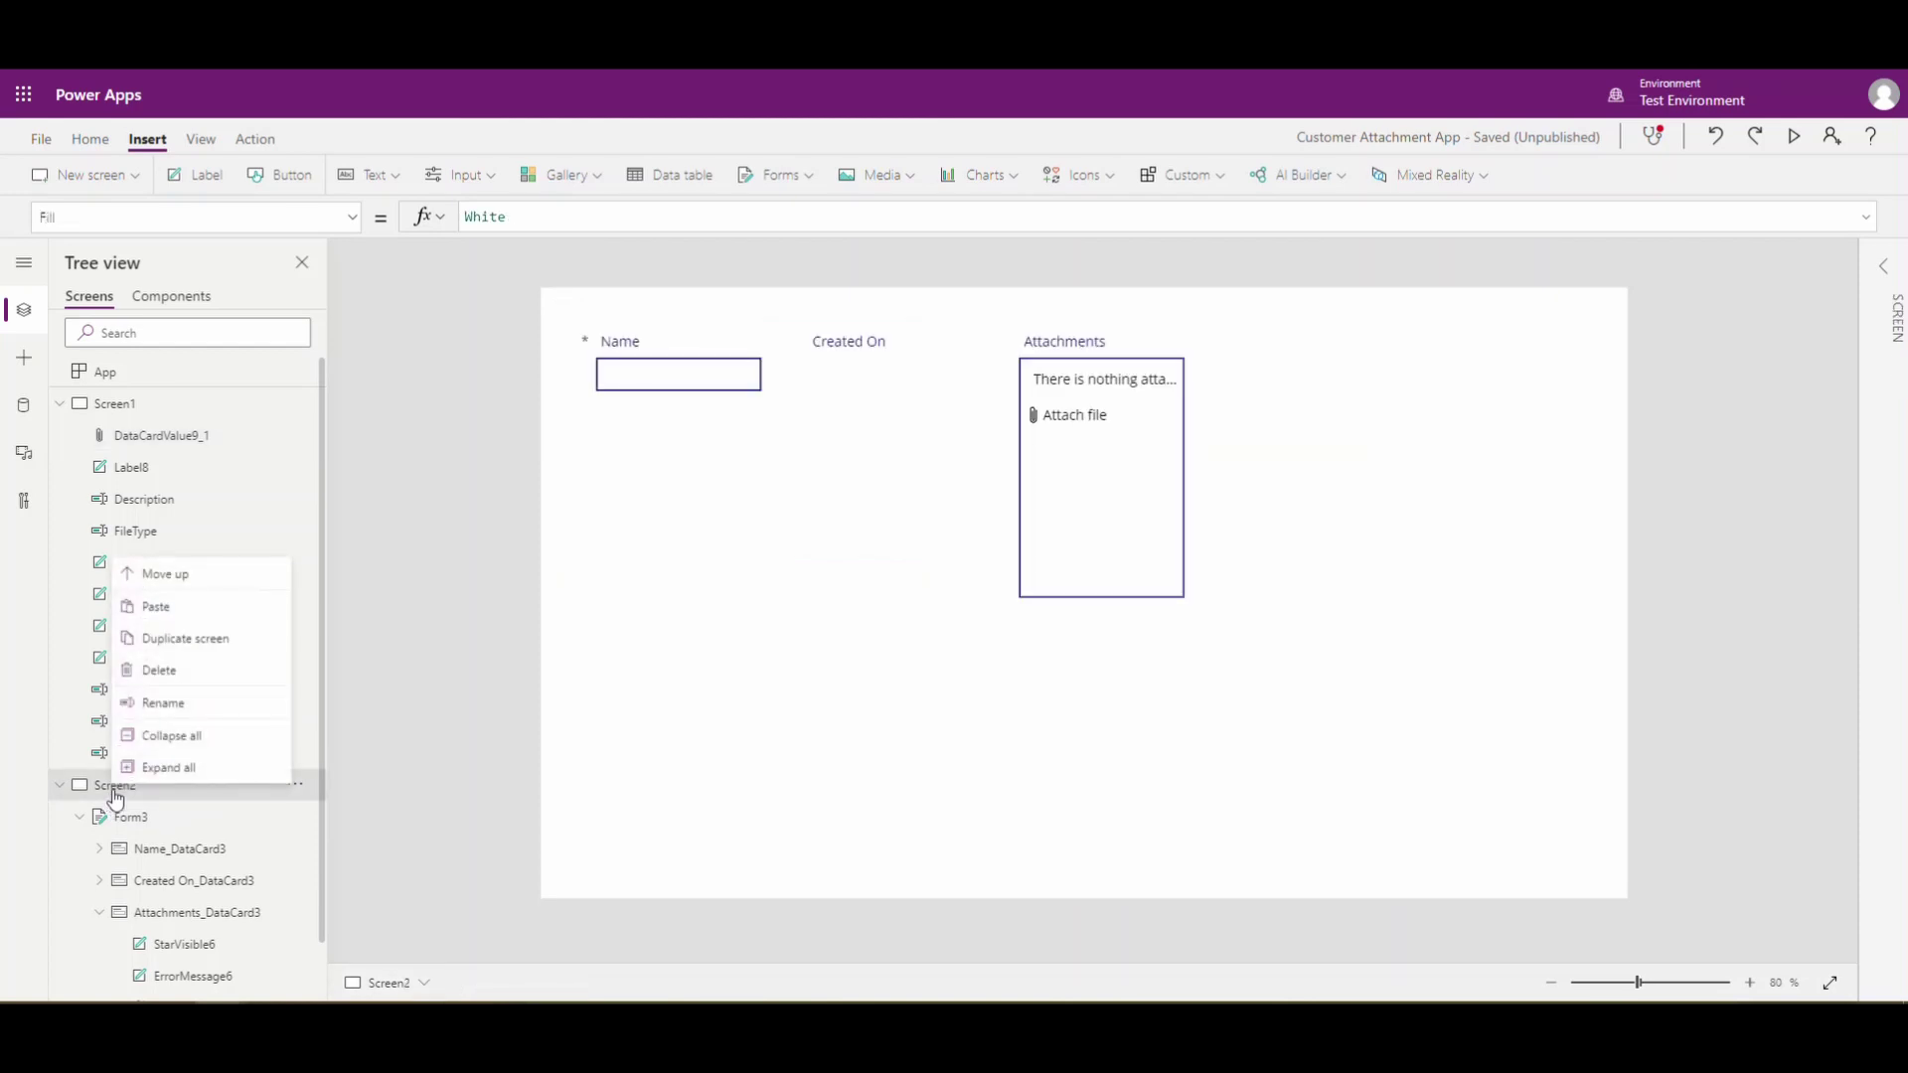
pyautogui.click(179, 671)
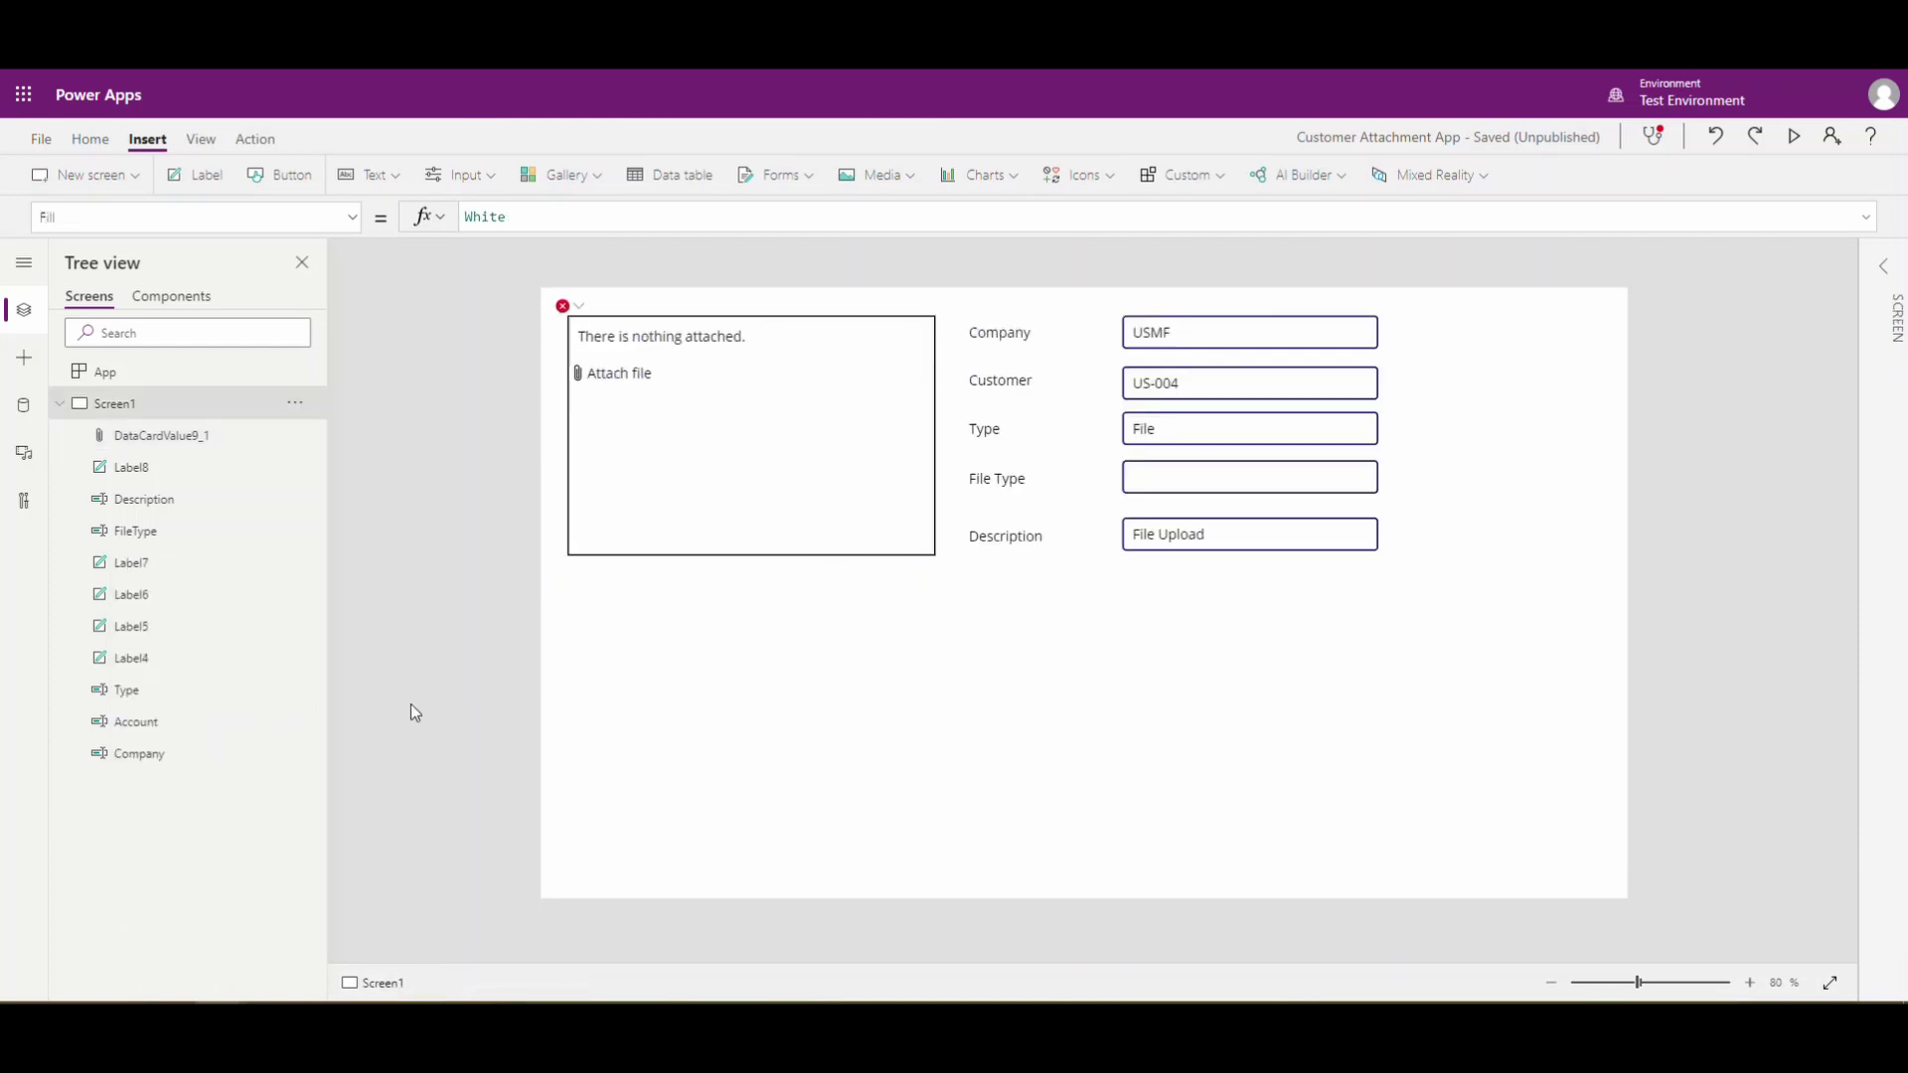
# Step: Rename the pasted control DataCardValue9_1 to Attachments
pyautogui.click(177, 435)
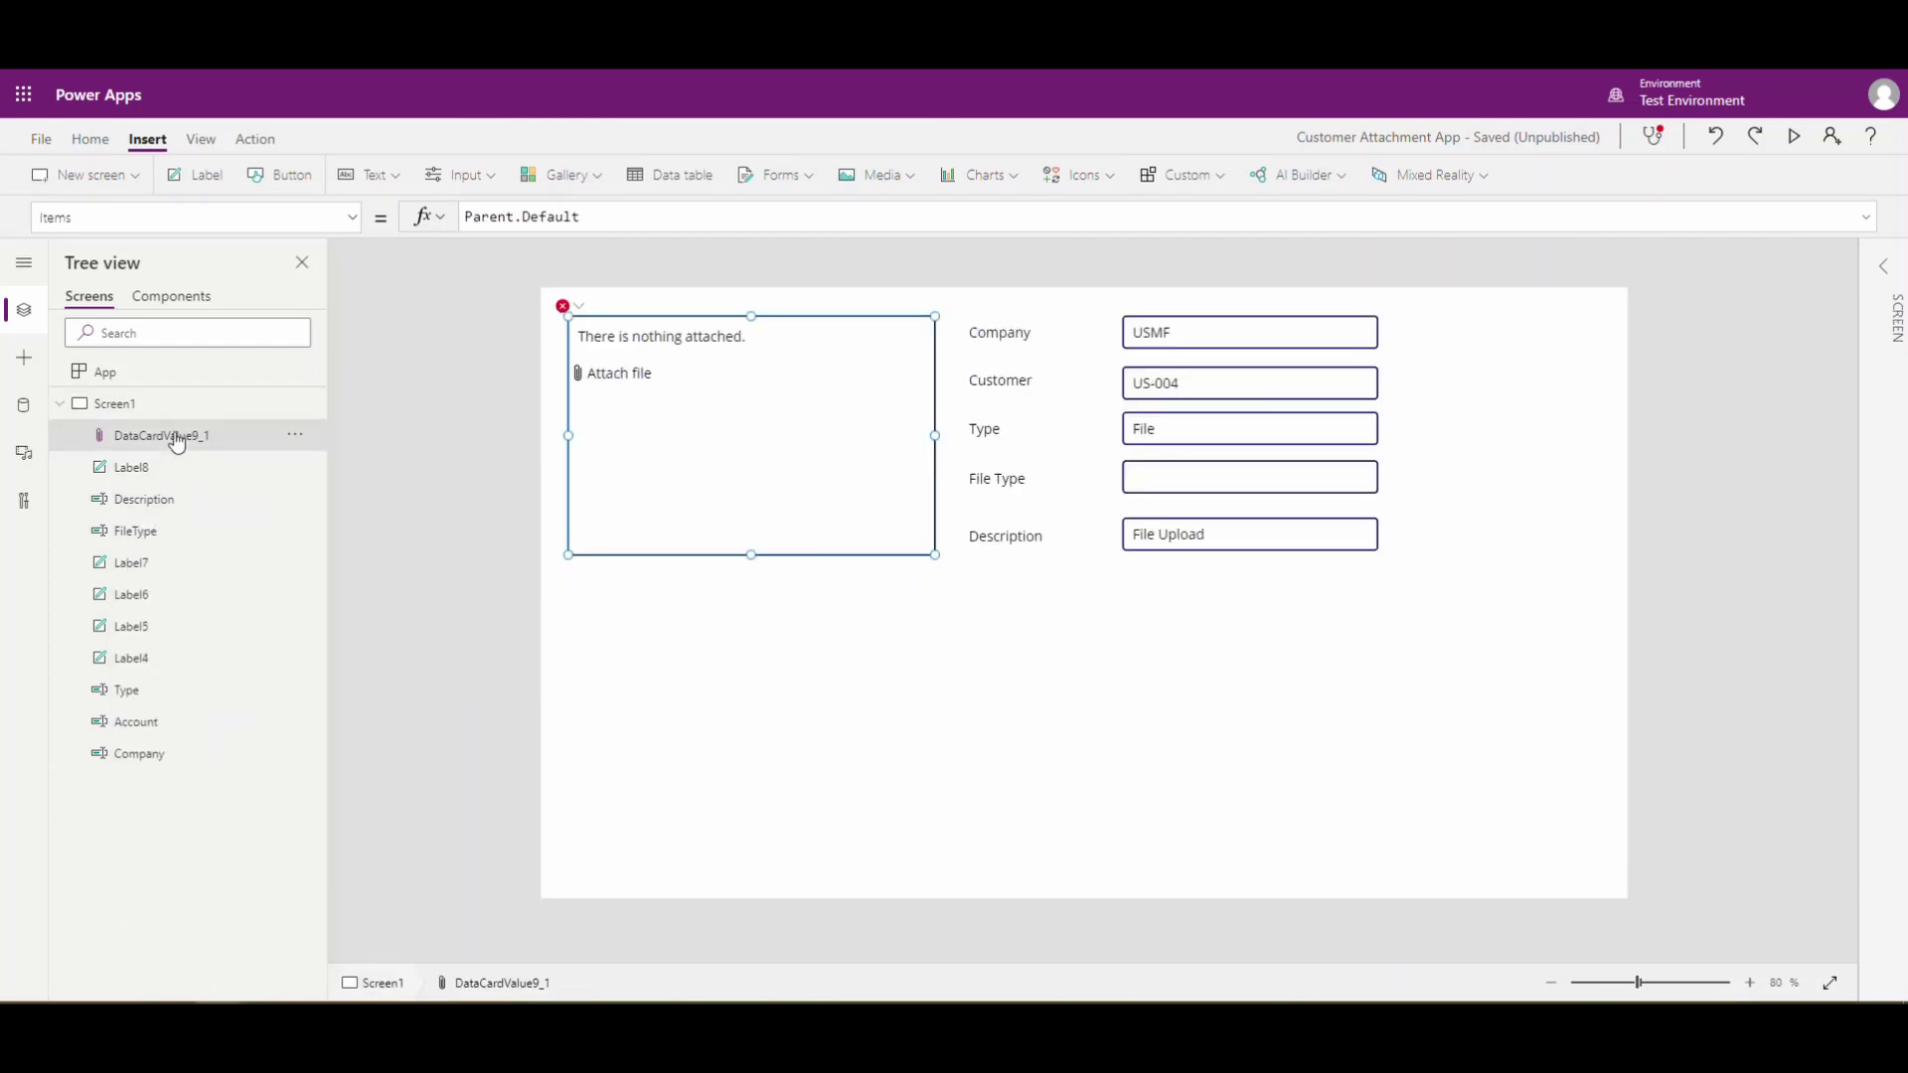
pyautogui.click(298, 435)
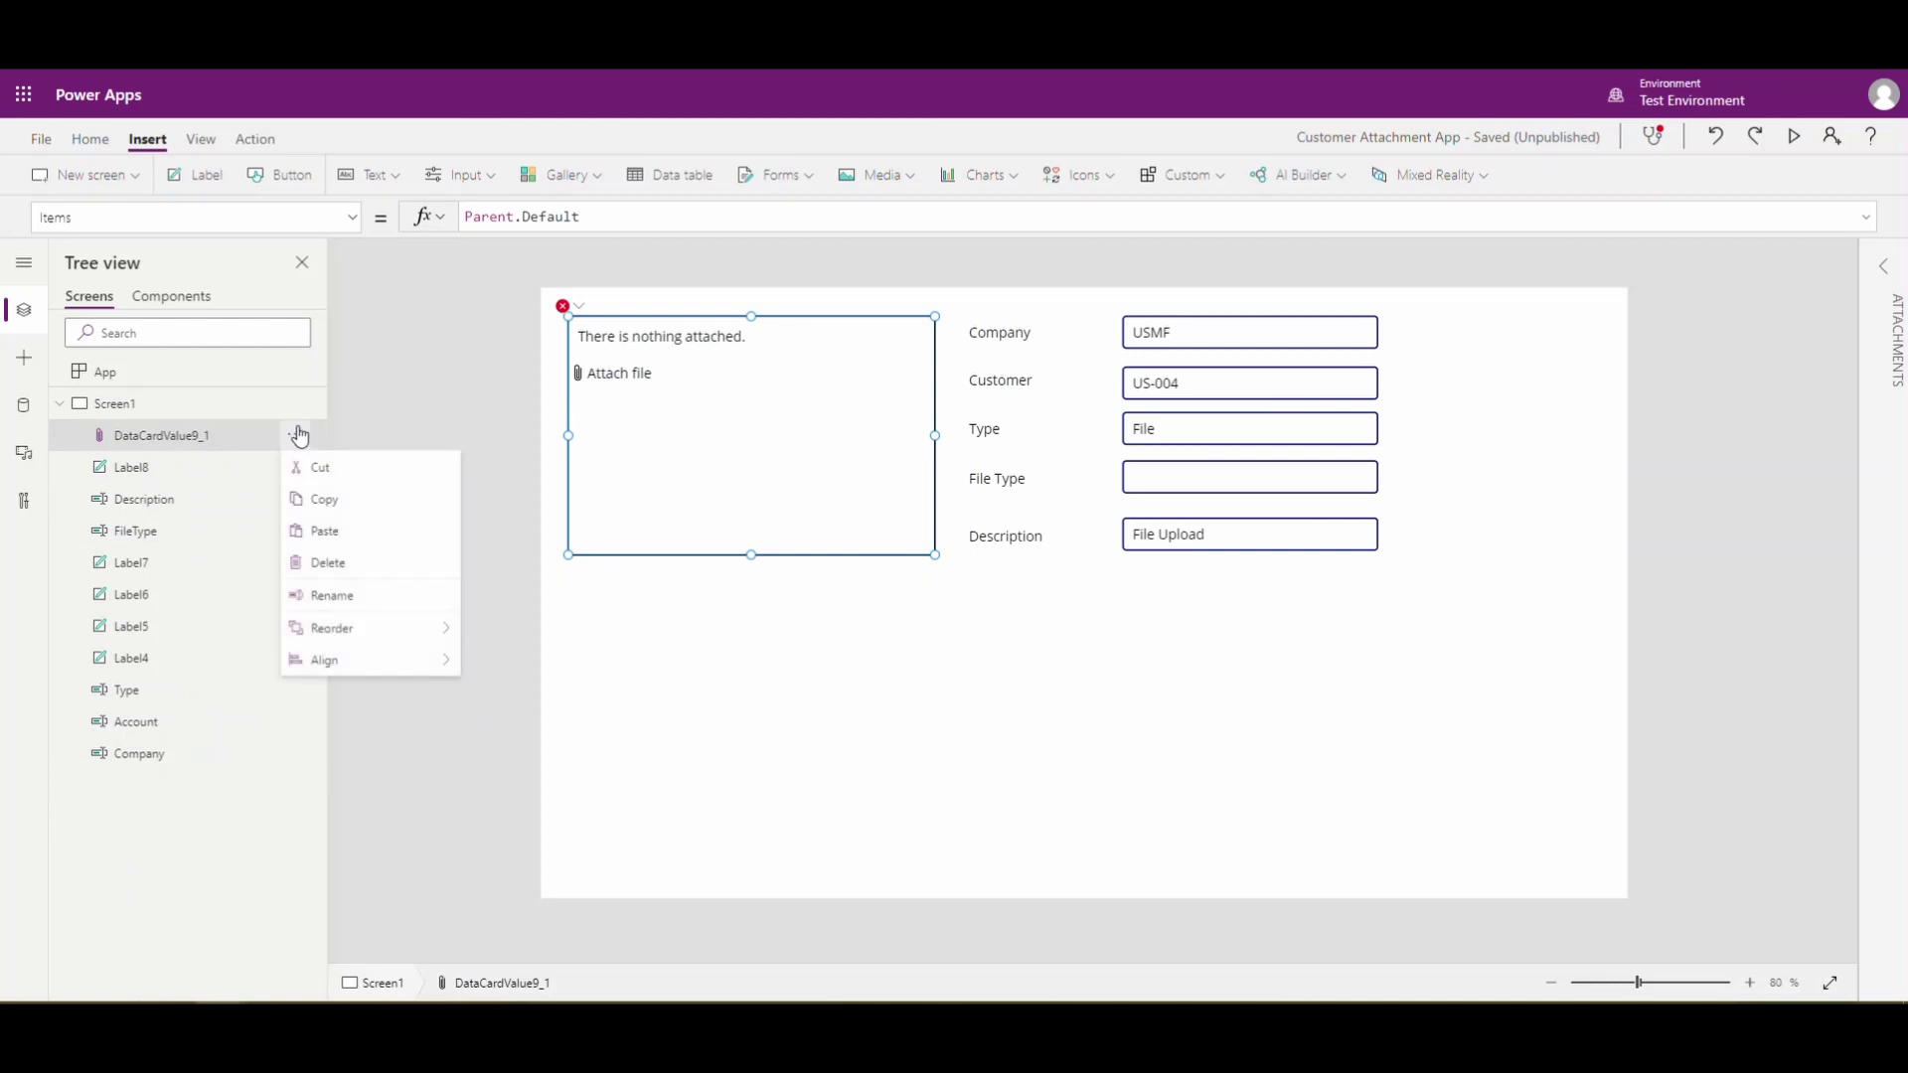
pyautogui.click(336, 596)
pyautogui.write('Attachments')
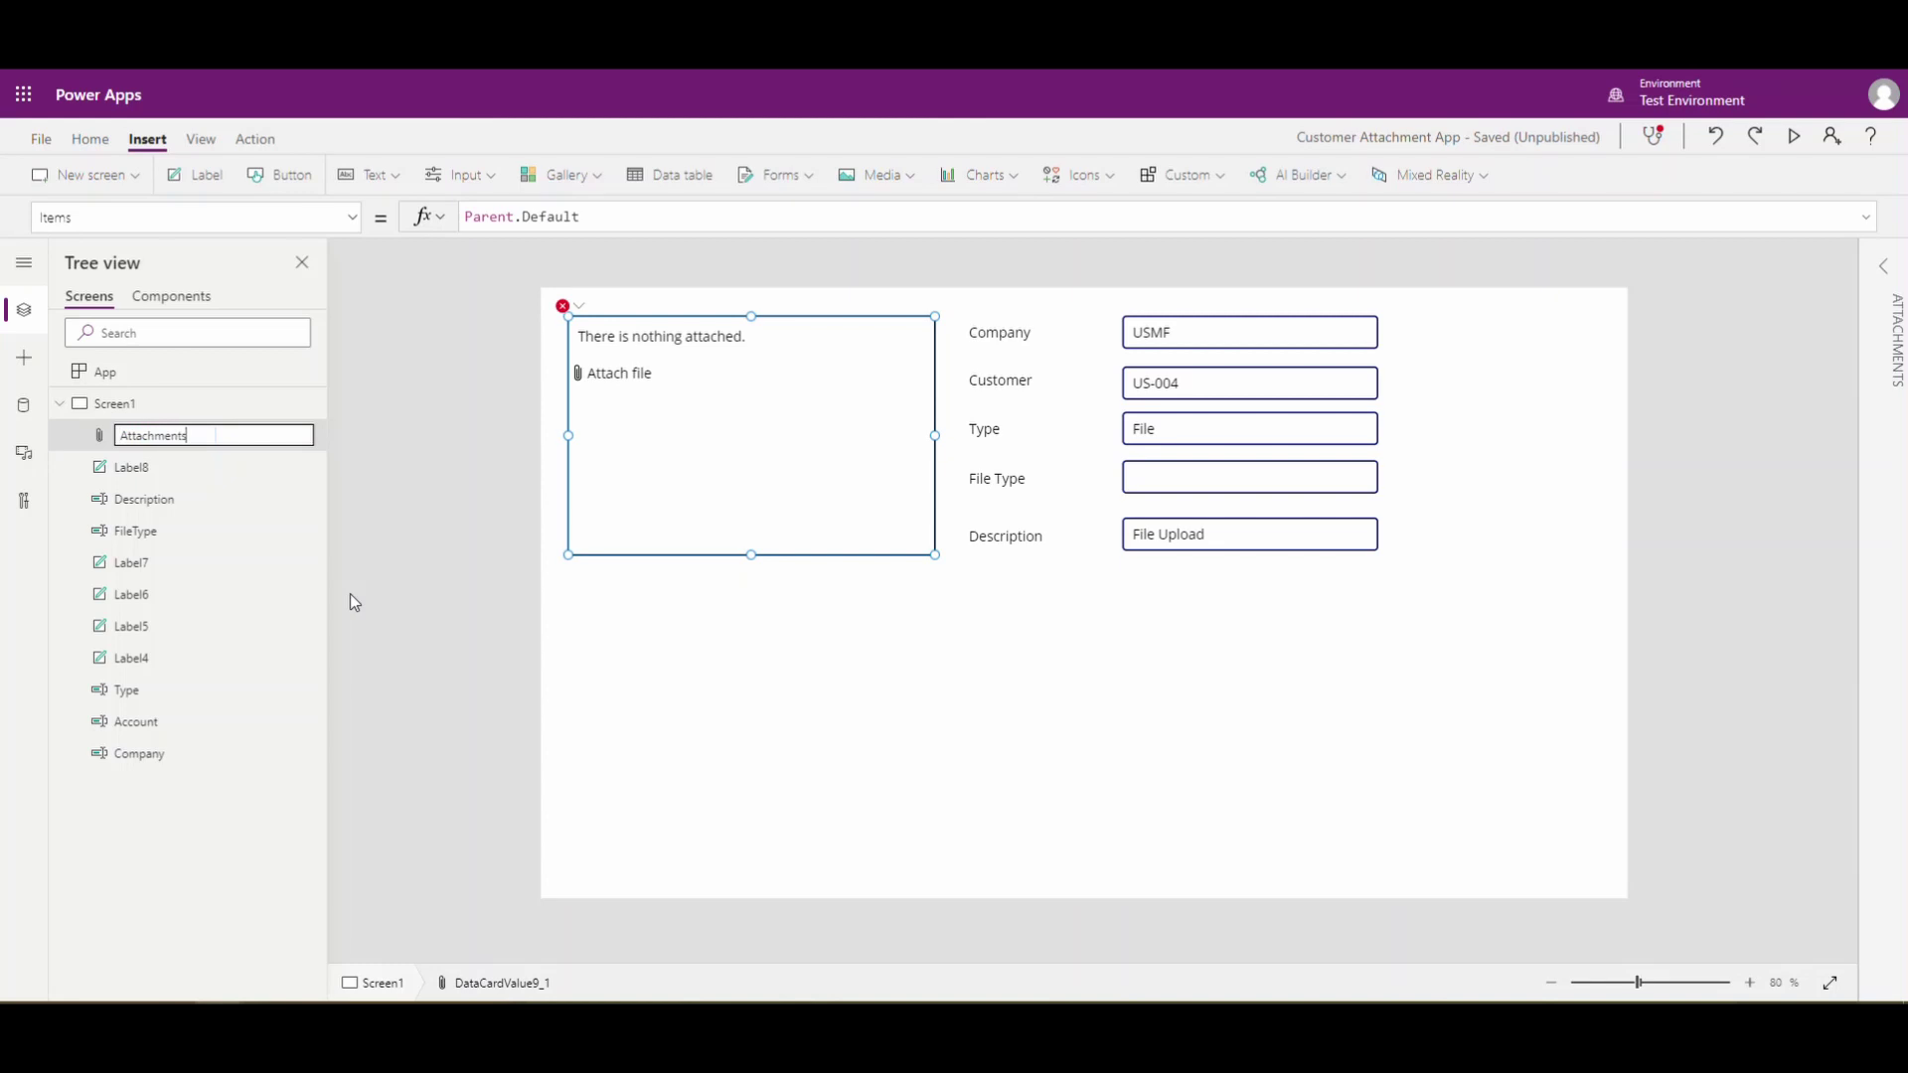
pyautogui.press('Return')
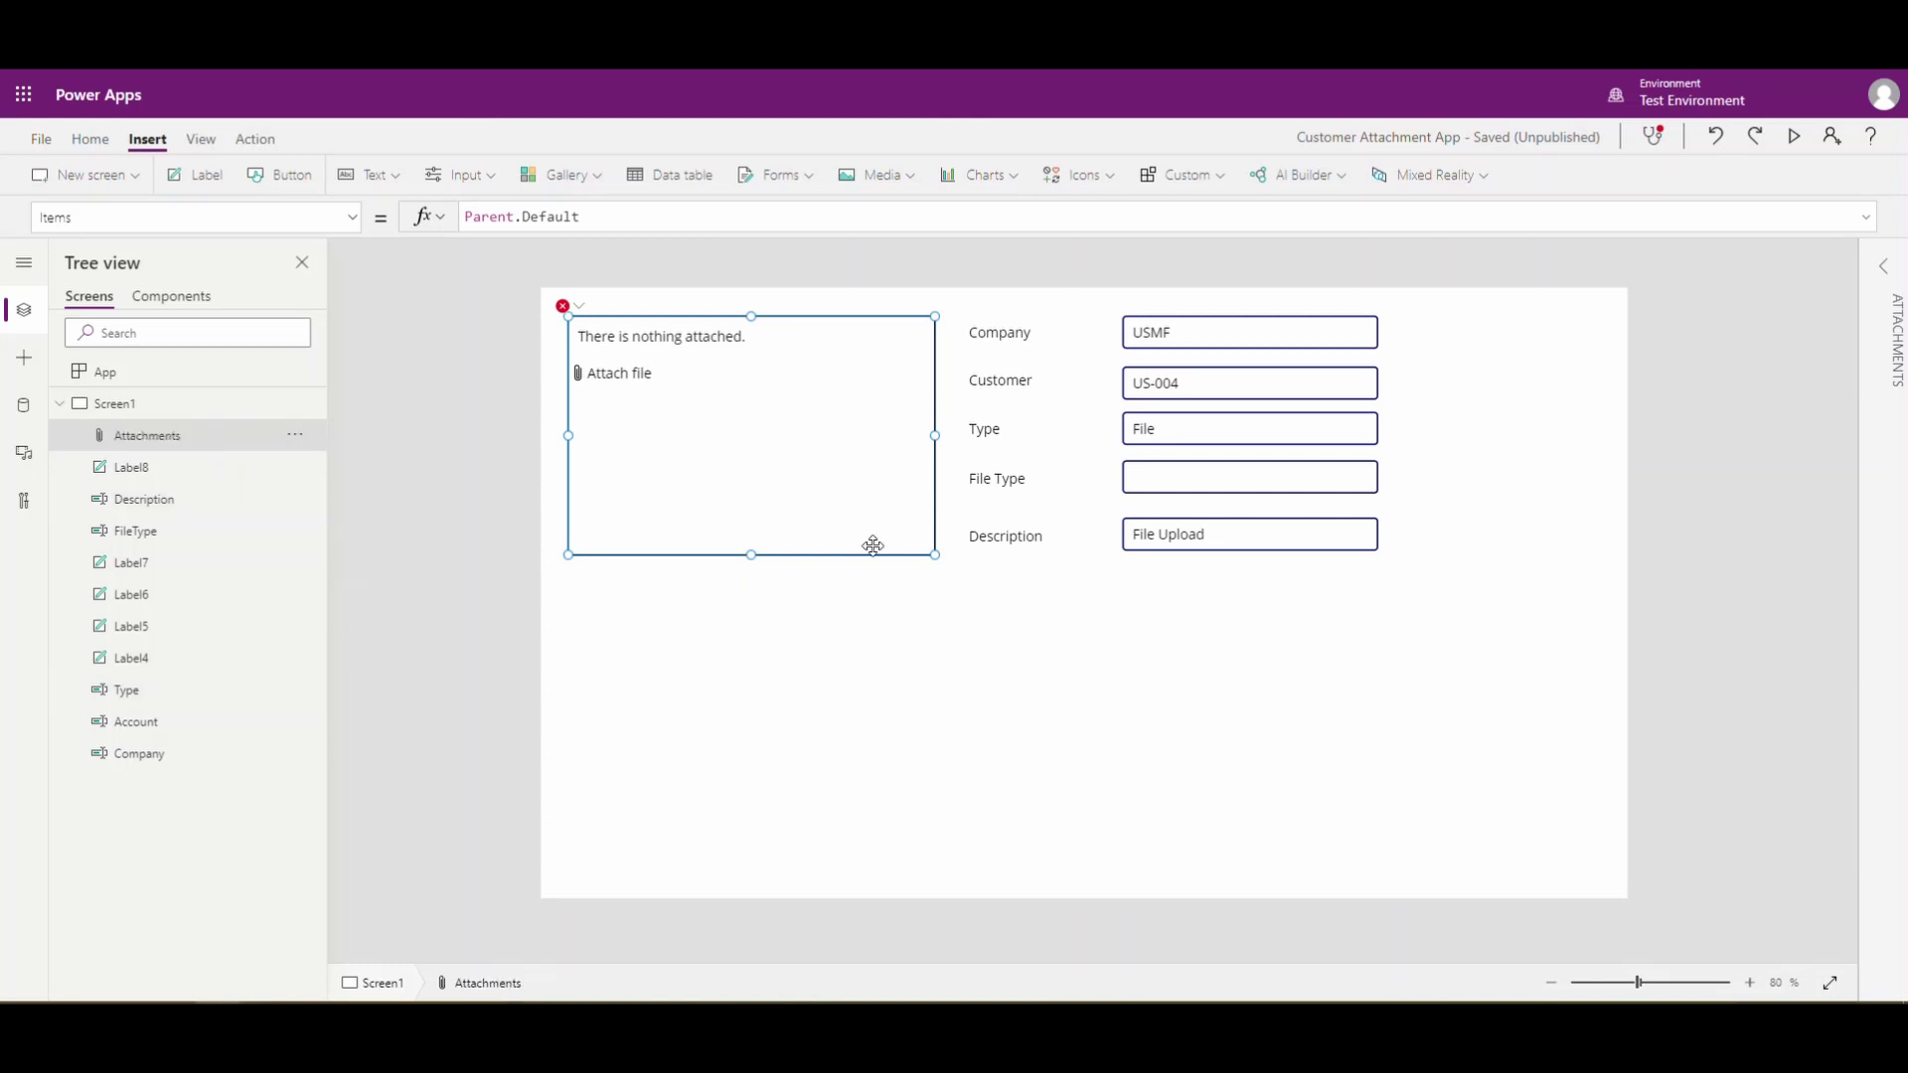
# Step: Clear the Attachments control's broken BorderColor formula
pyautogui.click(566, 306)
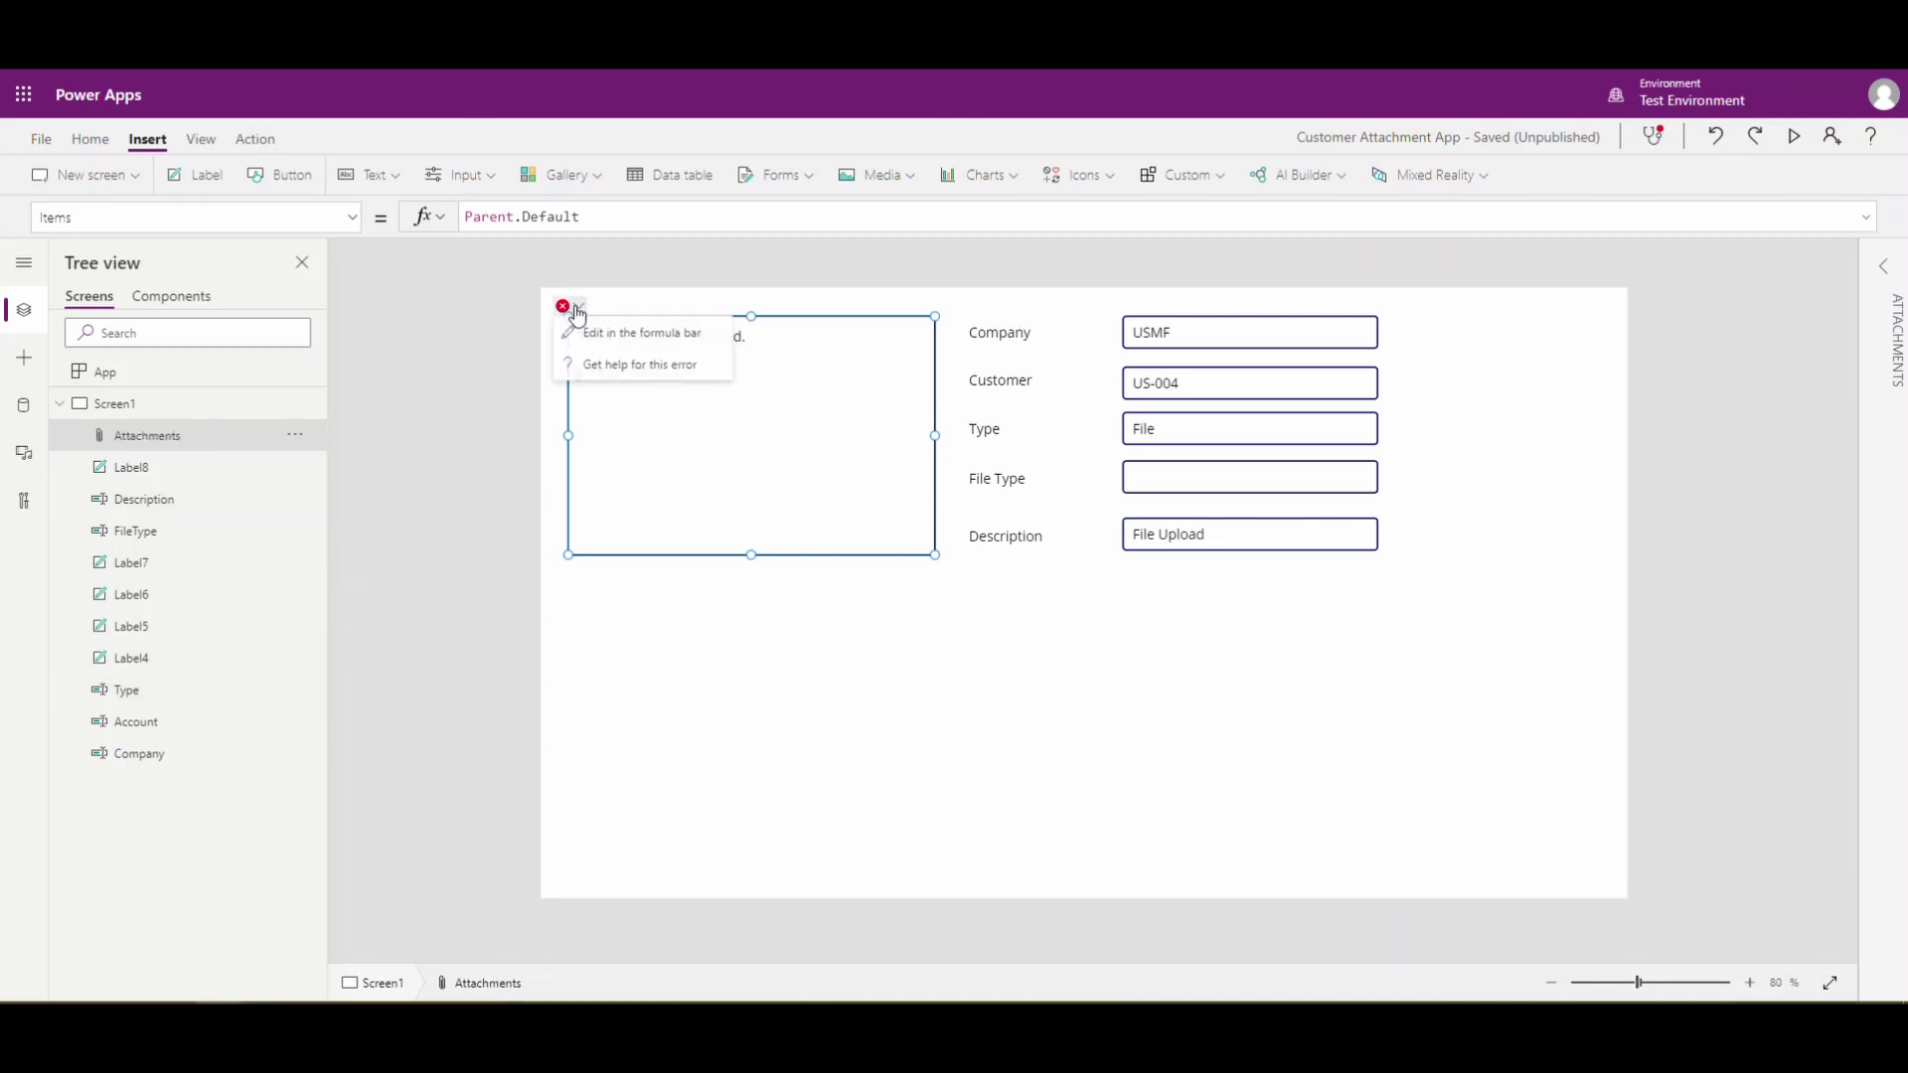
pyautogui.click(648, 335)
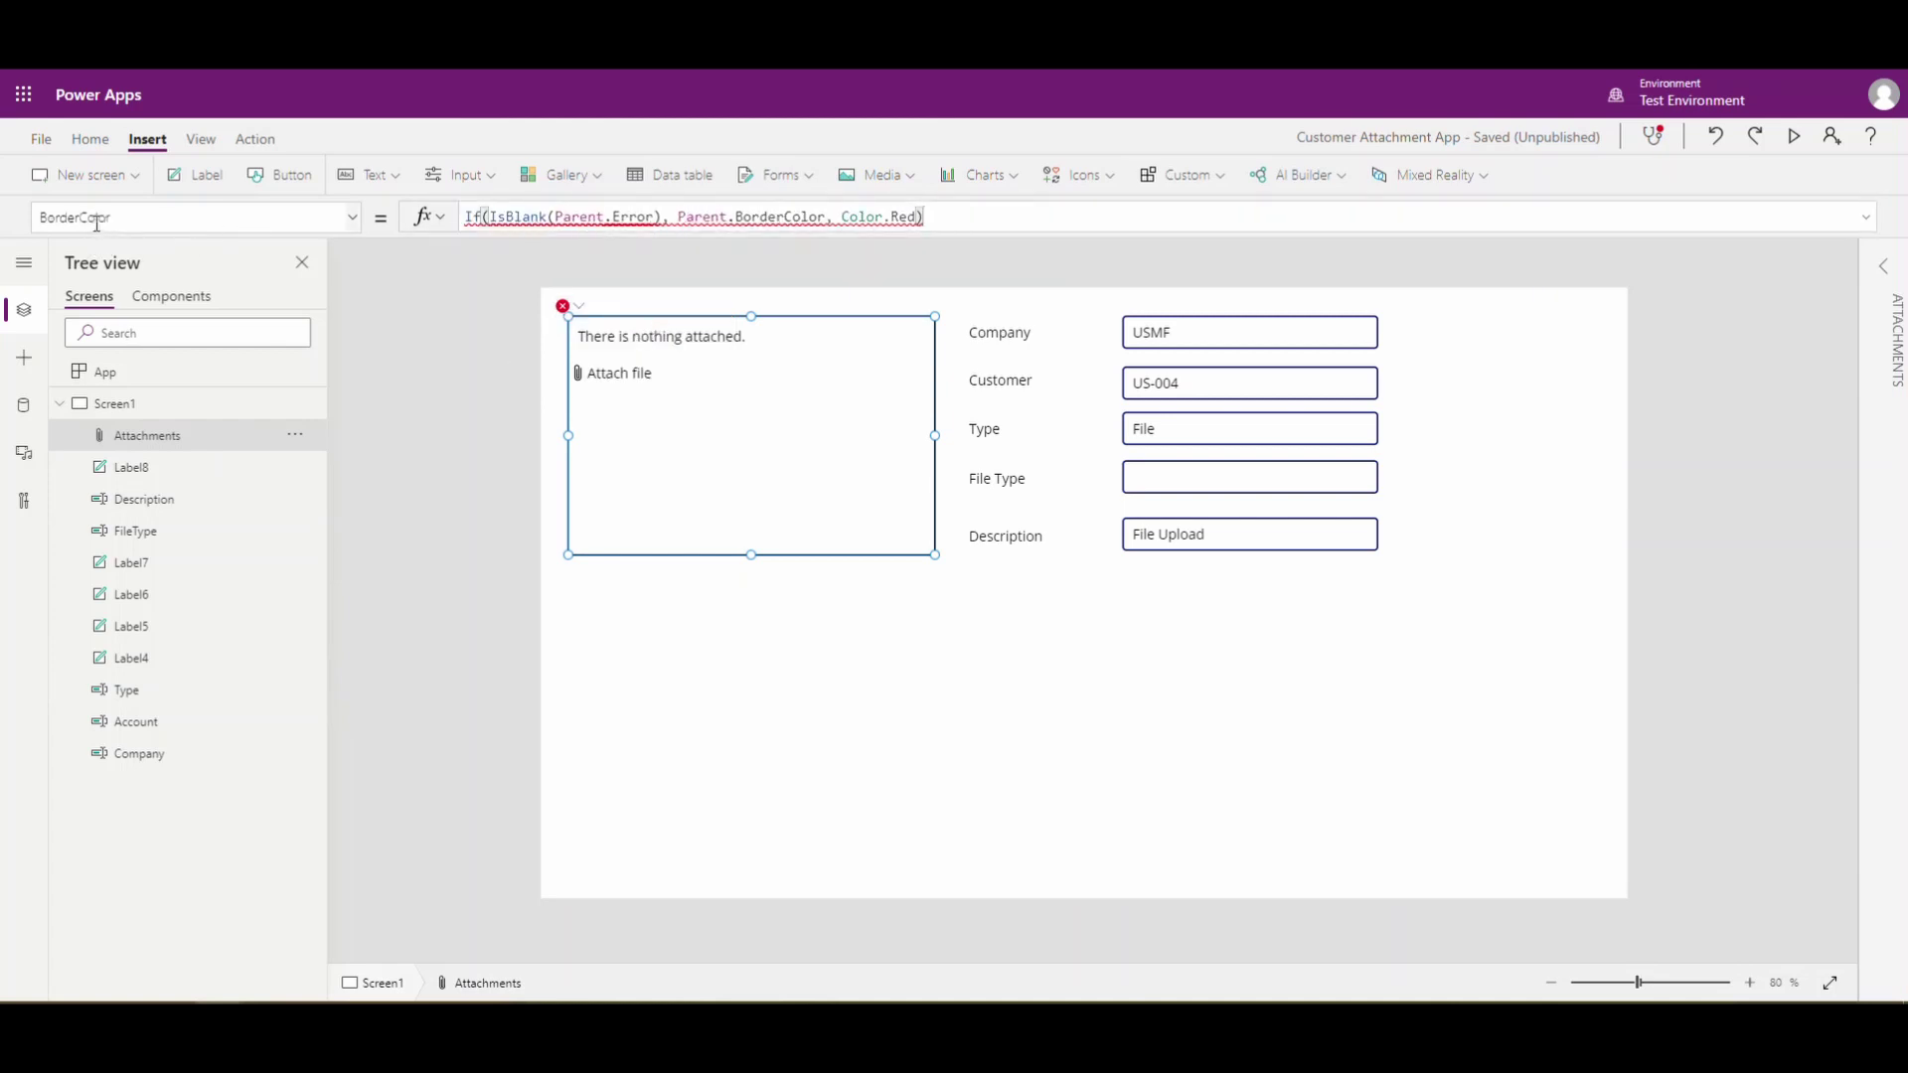
pyautogui.moveTo(952, 221); pyautogui.dragTo(793, 217)
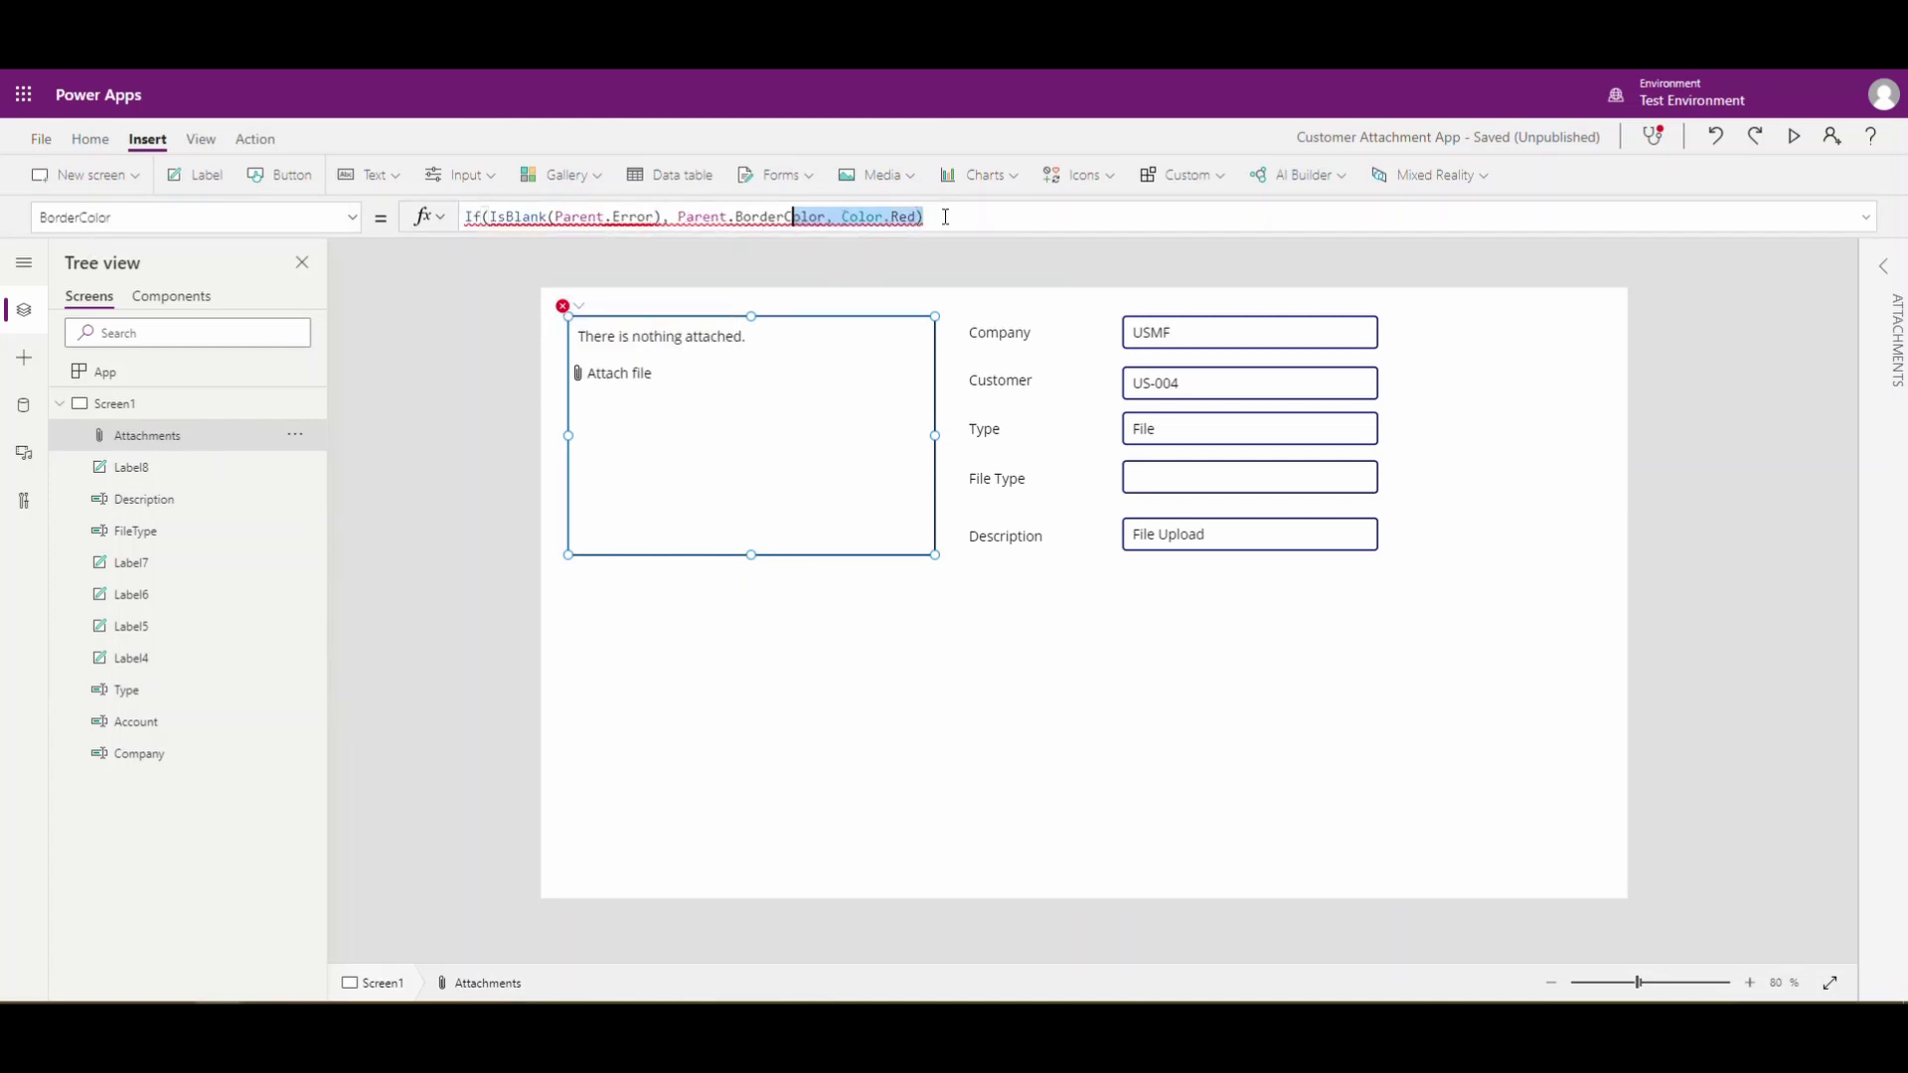
pyautogui.press('End')
pyautogui.hotkey('shift', 'Left')
pyautogui.hotkey('shift', 'Left')
pyautogui.hotkey('shift', 'Left')
pyautogui.hotkey('shift', 'Left')
pyautogui.hotkey('shift', 'Left')
pyautogui.hotkey('shift', 'Left')
pyautogui.hotkey('shift', 'Left')
pyautogui.hotkey('shift', 'Left')
pyautogui.hotkey('shift', 'Left')
pyautogui.hotkey('shift', 'Left')
pyautogui.hotkey('shift', 'Left')
pyautogui.hotkey('shift', 'Left')
pyautogui.hotkey('shift', 'Left')
pyautogui.hotkey('shift', 'Left')
pyautogui.hotkey('shift', 'Left')
pyautogui.hotkey('shift', 'Left')
pyautogui.hotkey('shift', 'Left')
pyautogui.hotkey('shift', 'Left')
pyautogui.hotkey('shift', 'Left')
pyautogui.hotkey('shift', 'Left')
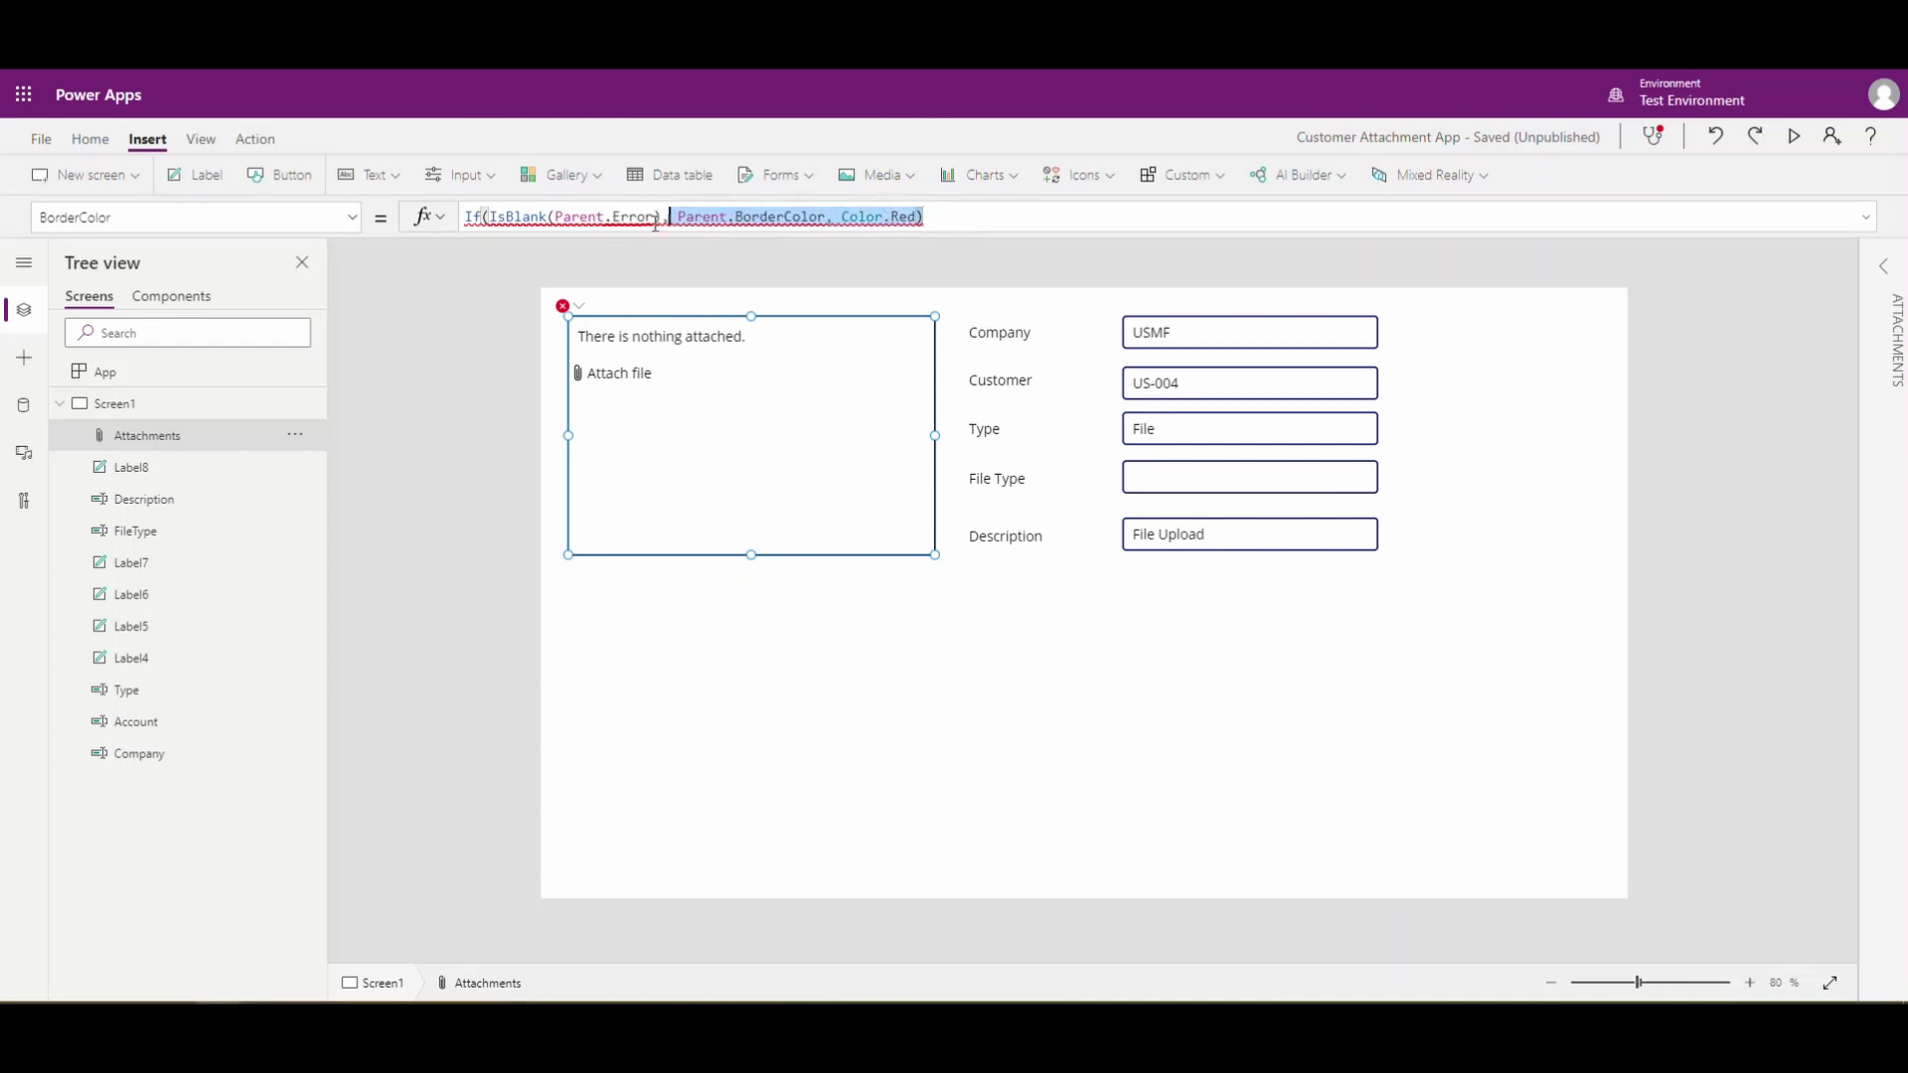
pyautogui.hotkey('ctrl', 'a')
pyautogui.press('Delete')
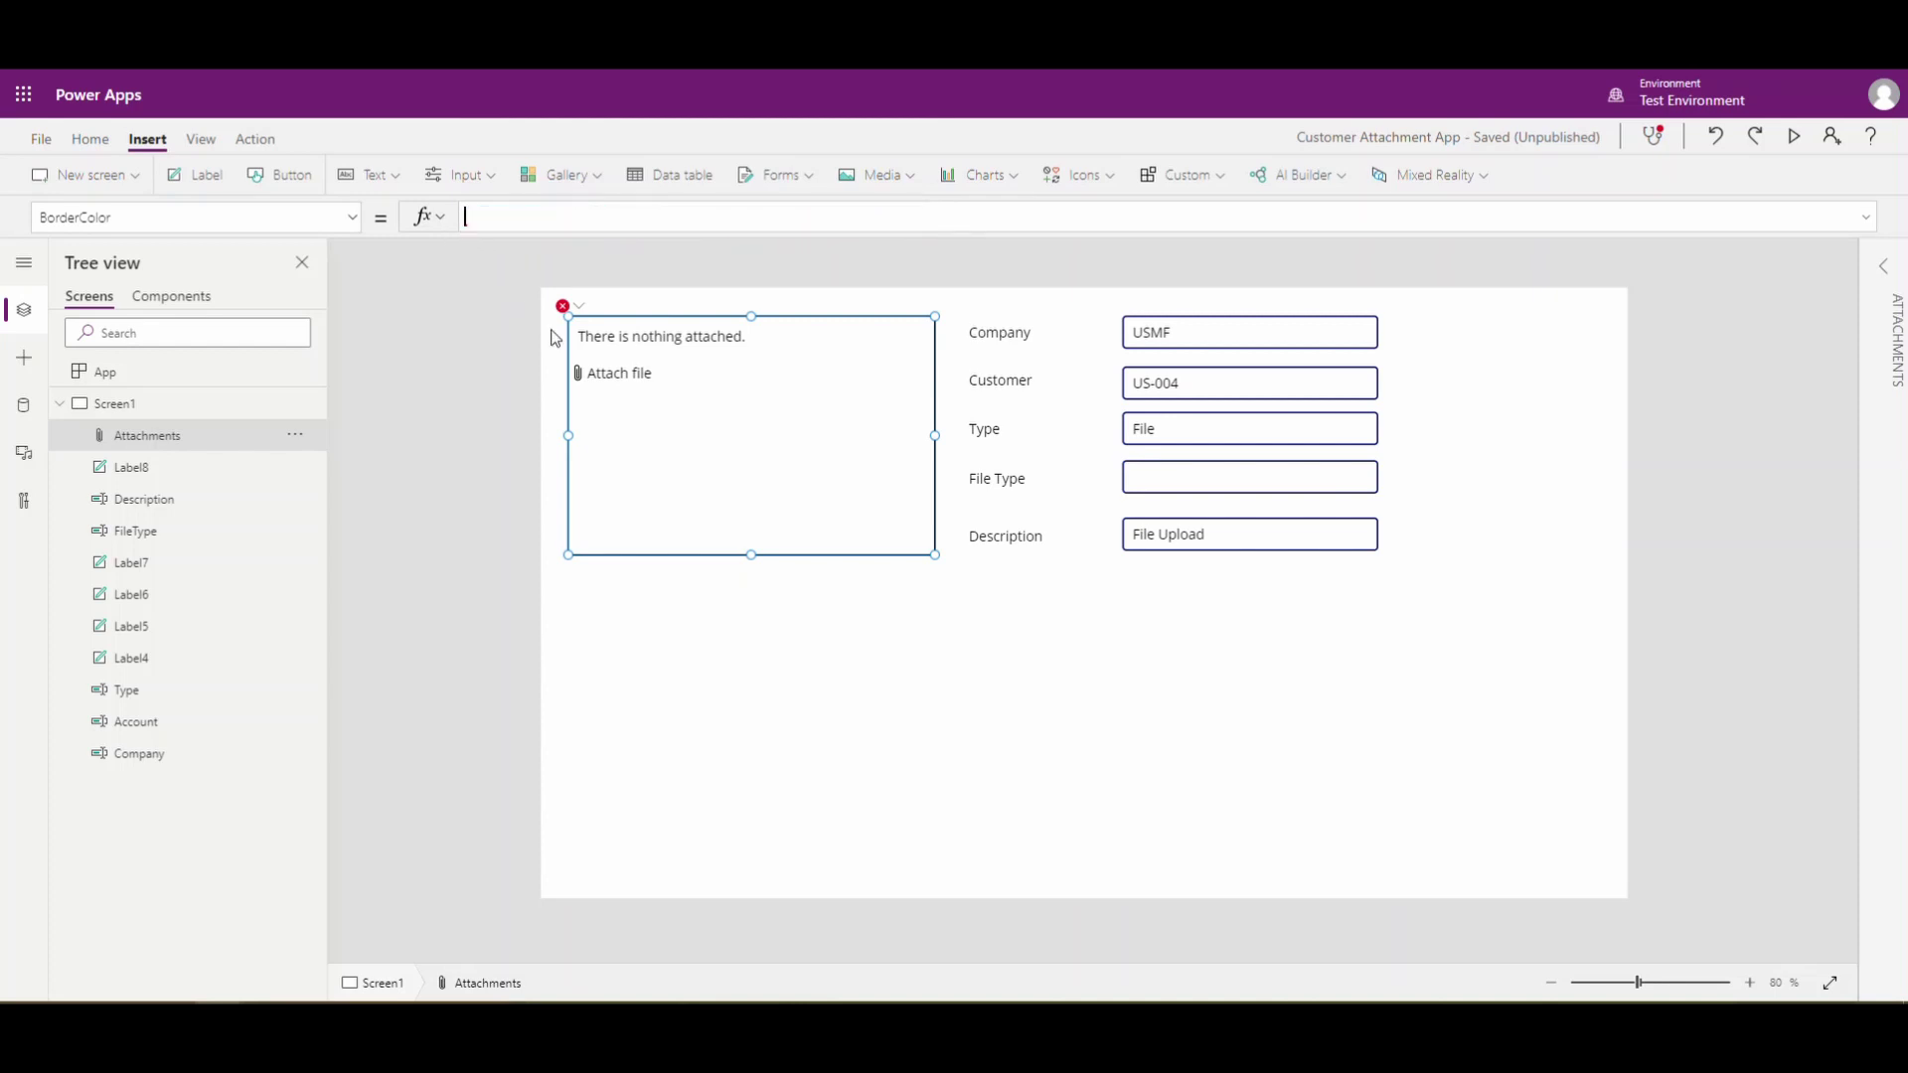
# Step: Set the control's DisplayMode formula to DisplayMode.Edit
pyautogui.click(580, 308)
pyautogui.click(596, 332)
pyautogui.moveTo(630, 219); pyautogui.dragTo(475, 219)
pyautogui.press('BackSpace')
pyautogui.press('BackSpace')
pyautogui.write('displaymode')
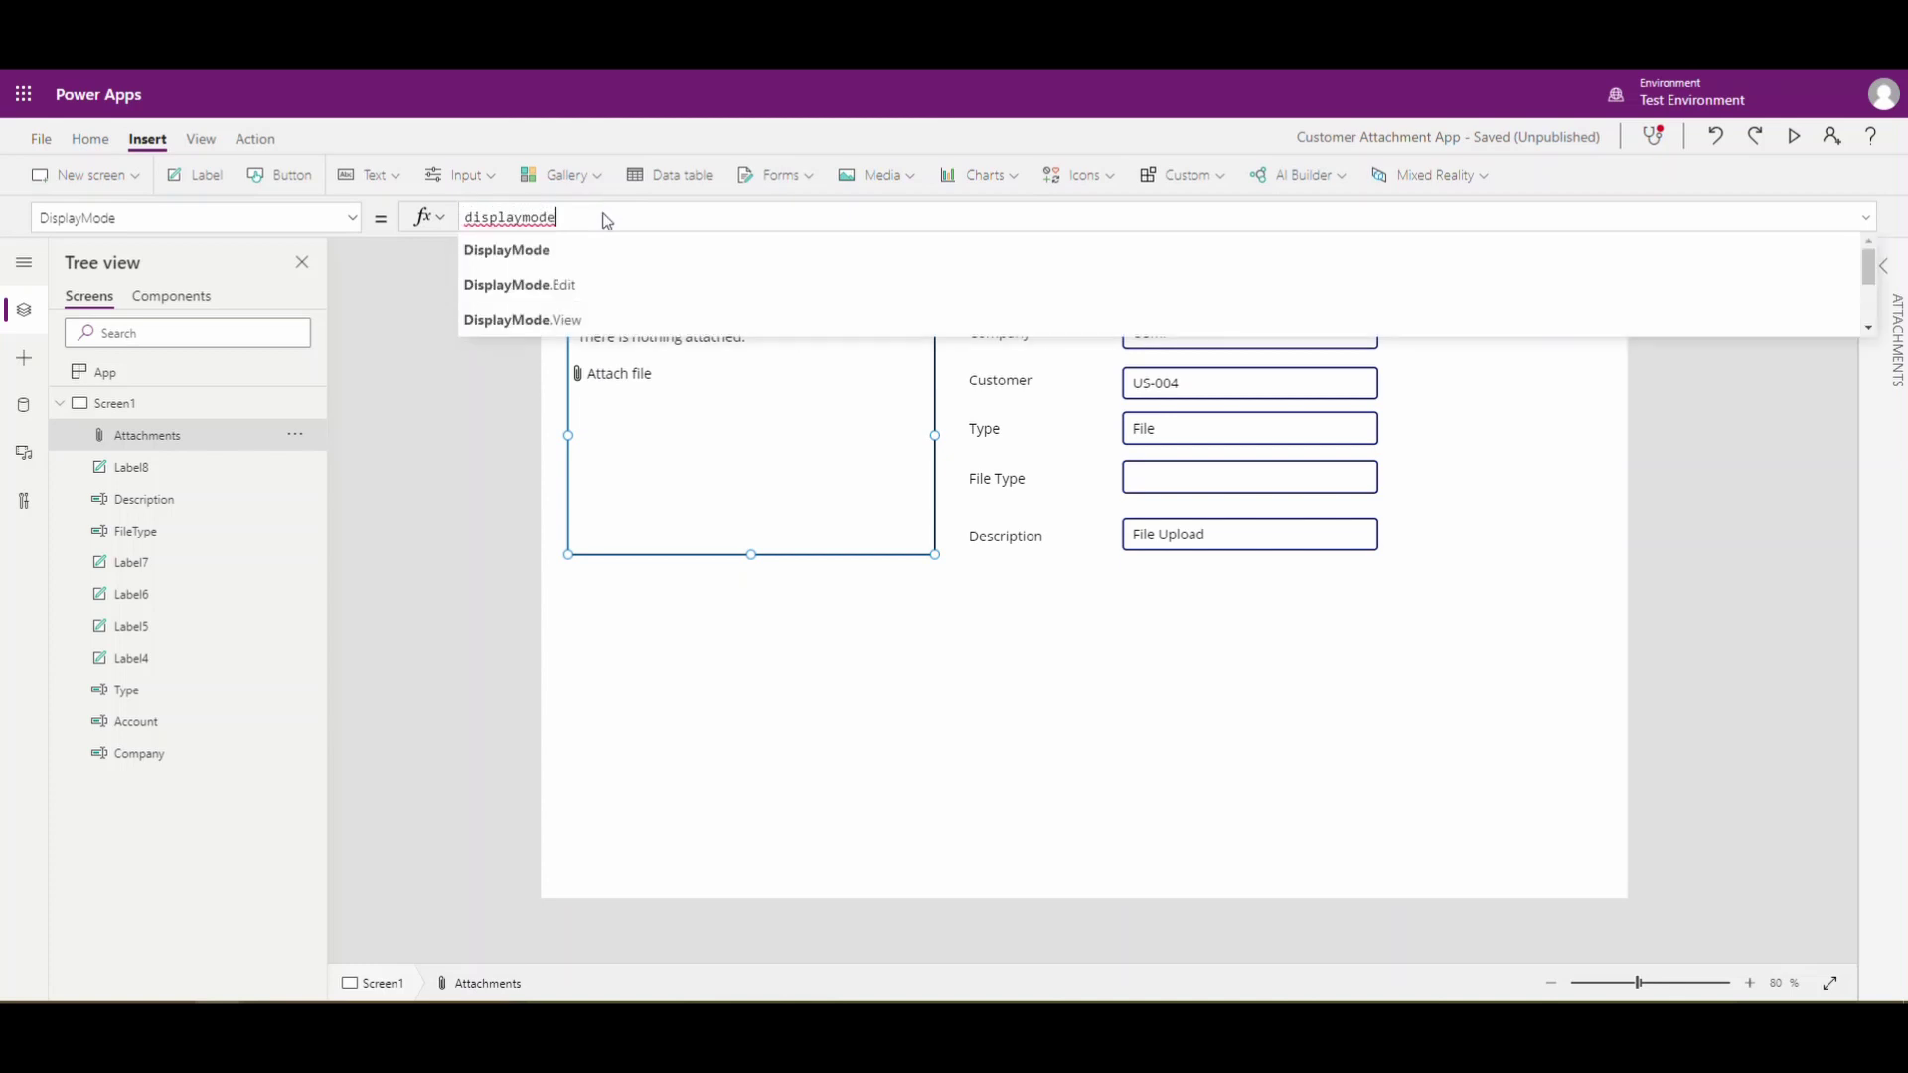
pyautogui.click(562, 285)
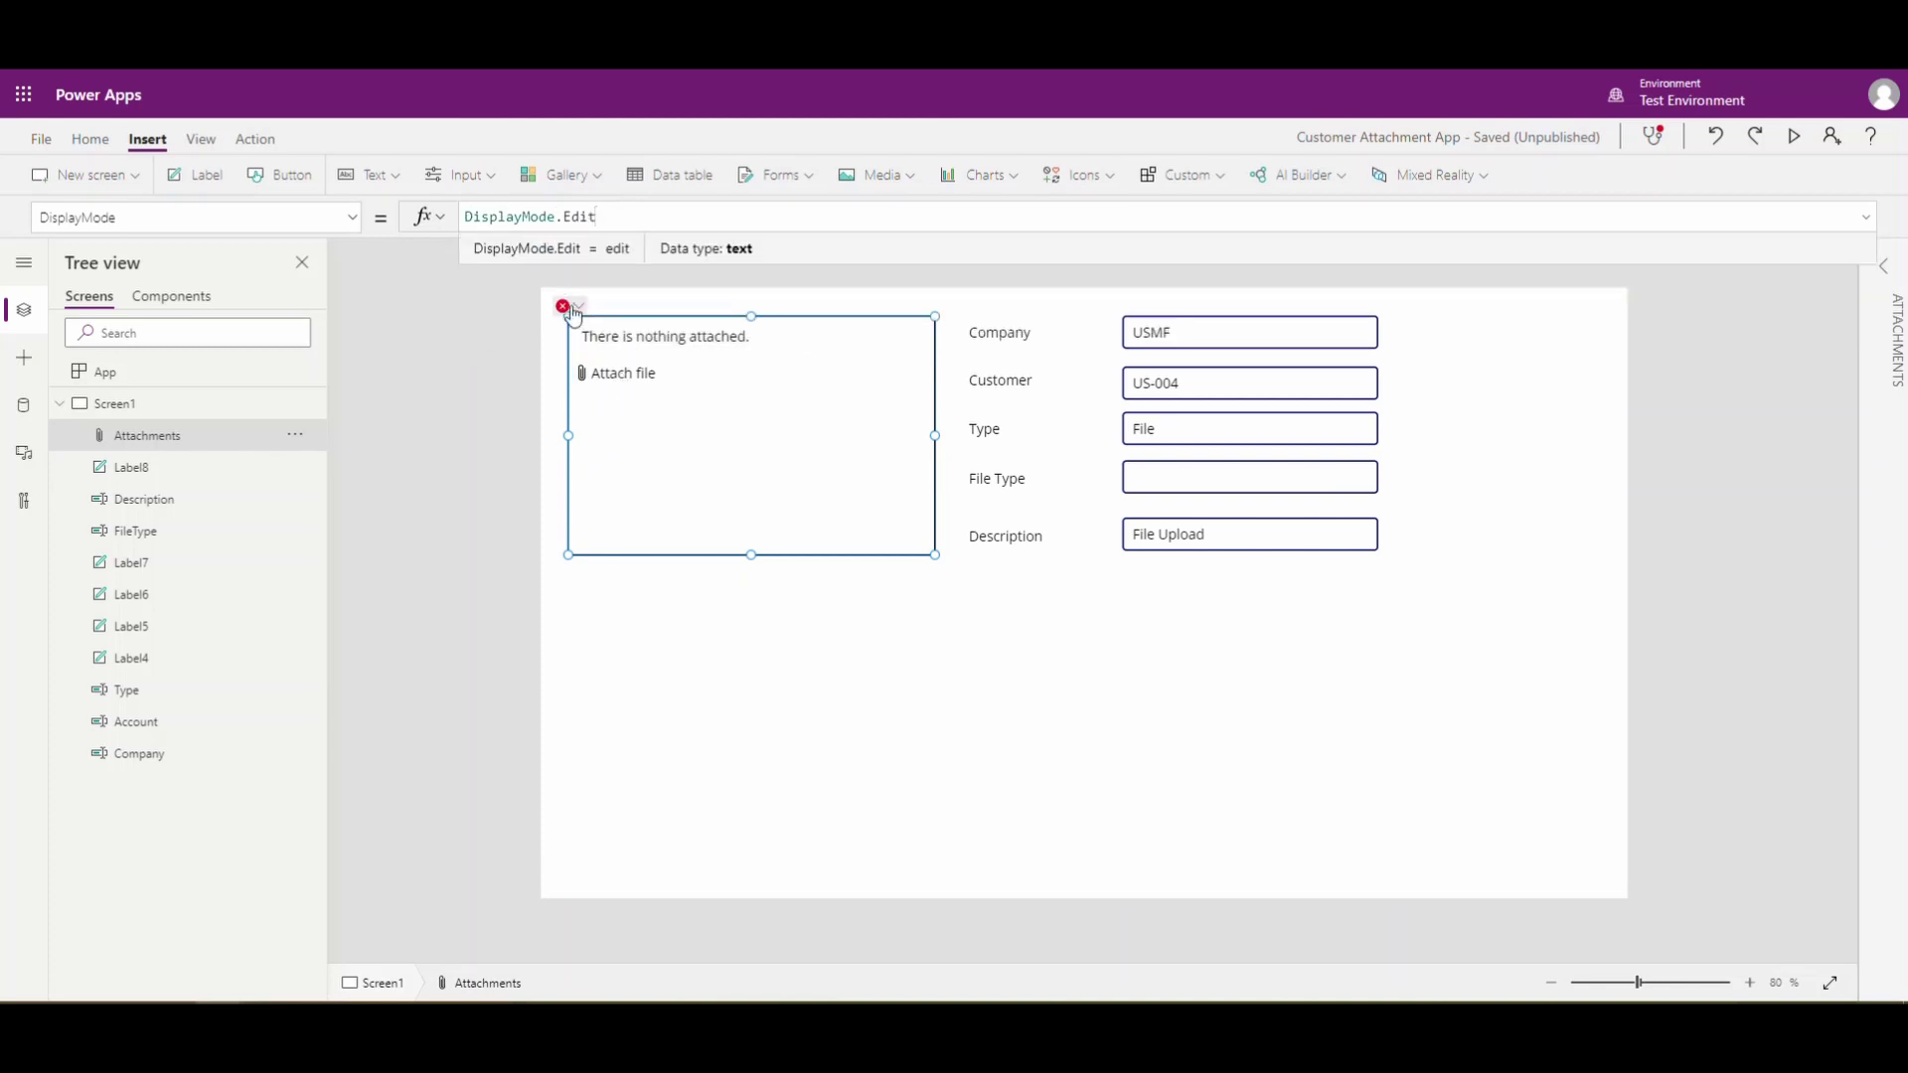
# Step: Clear the control's broken Items formula
pyautogui.click(580, 310)
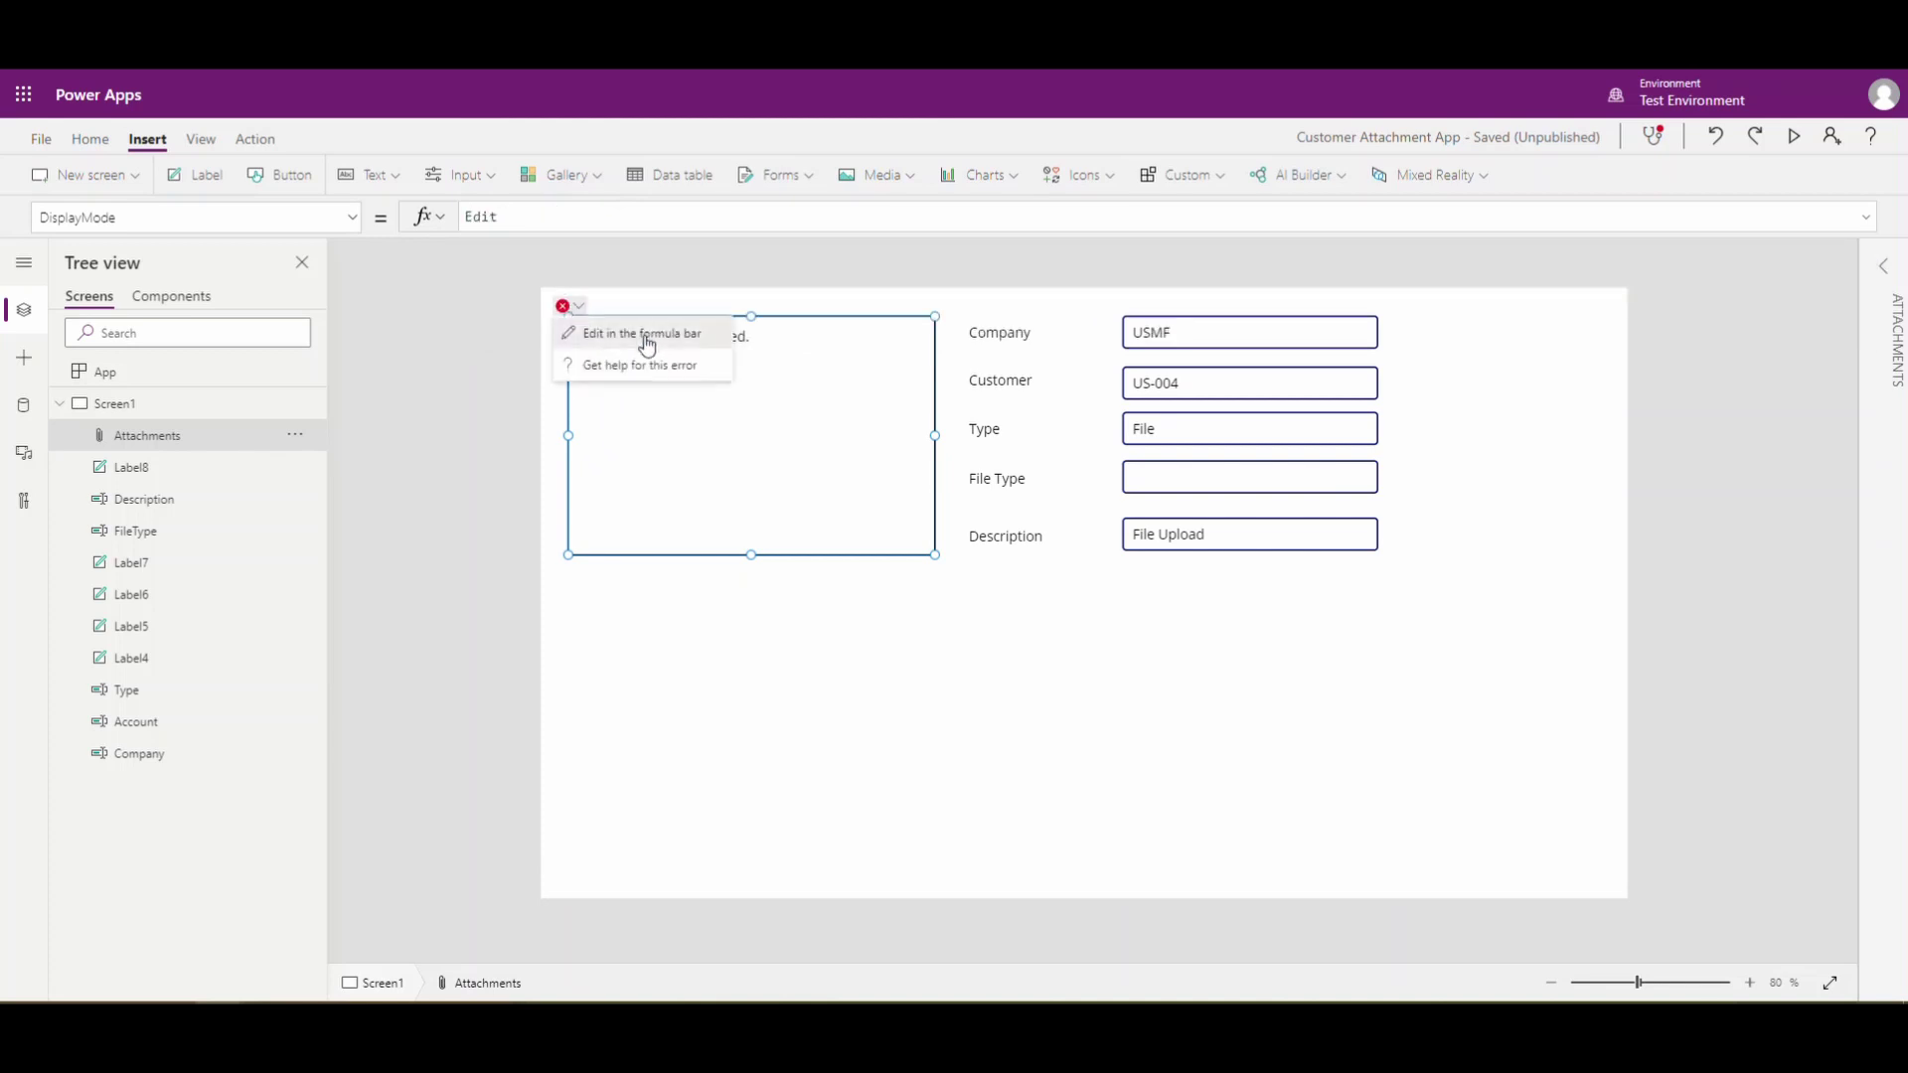
pyautogui.click(641, 331)
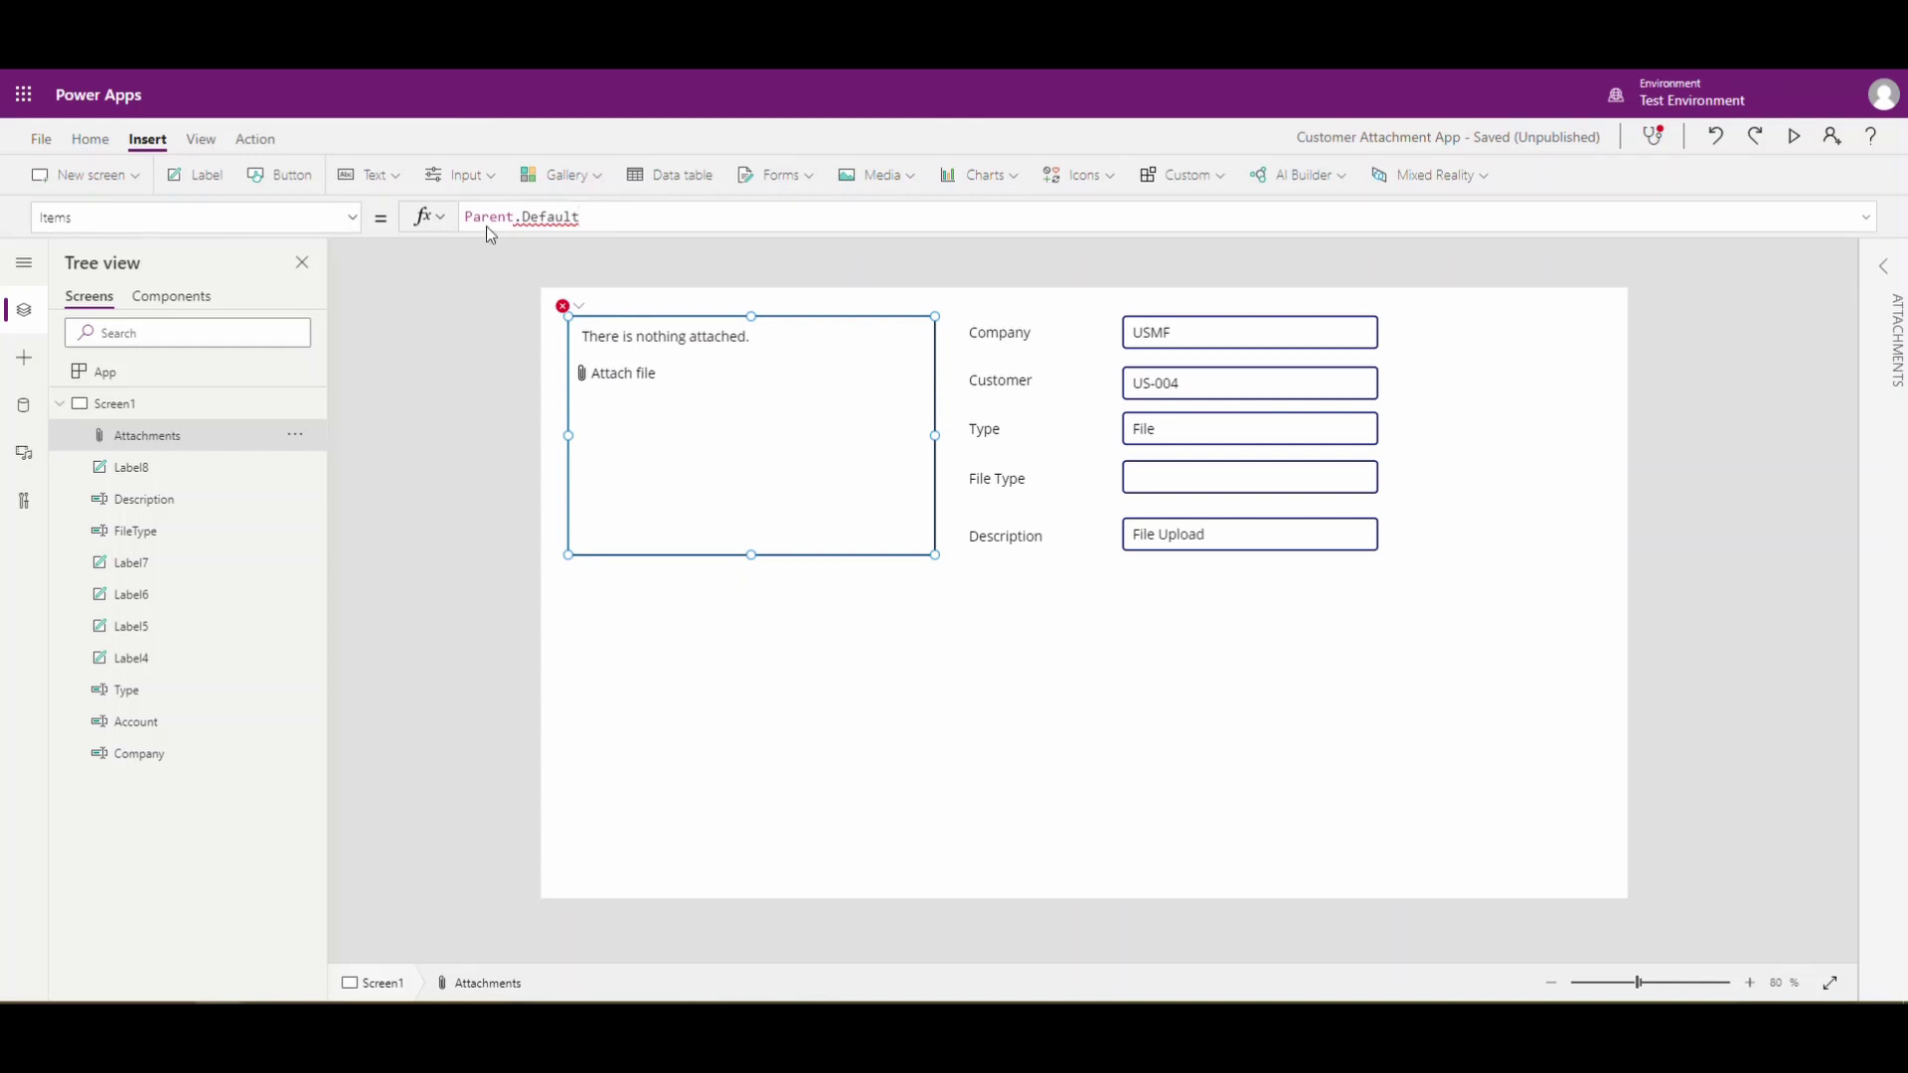
pyautogui.moveTo(595, 221); pyautogui.dragTo(437, 227)
pyautogui.press('BackSpace')
pyautogui.click(586, 312)
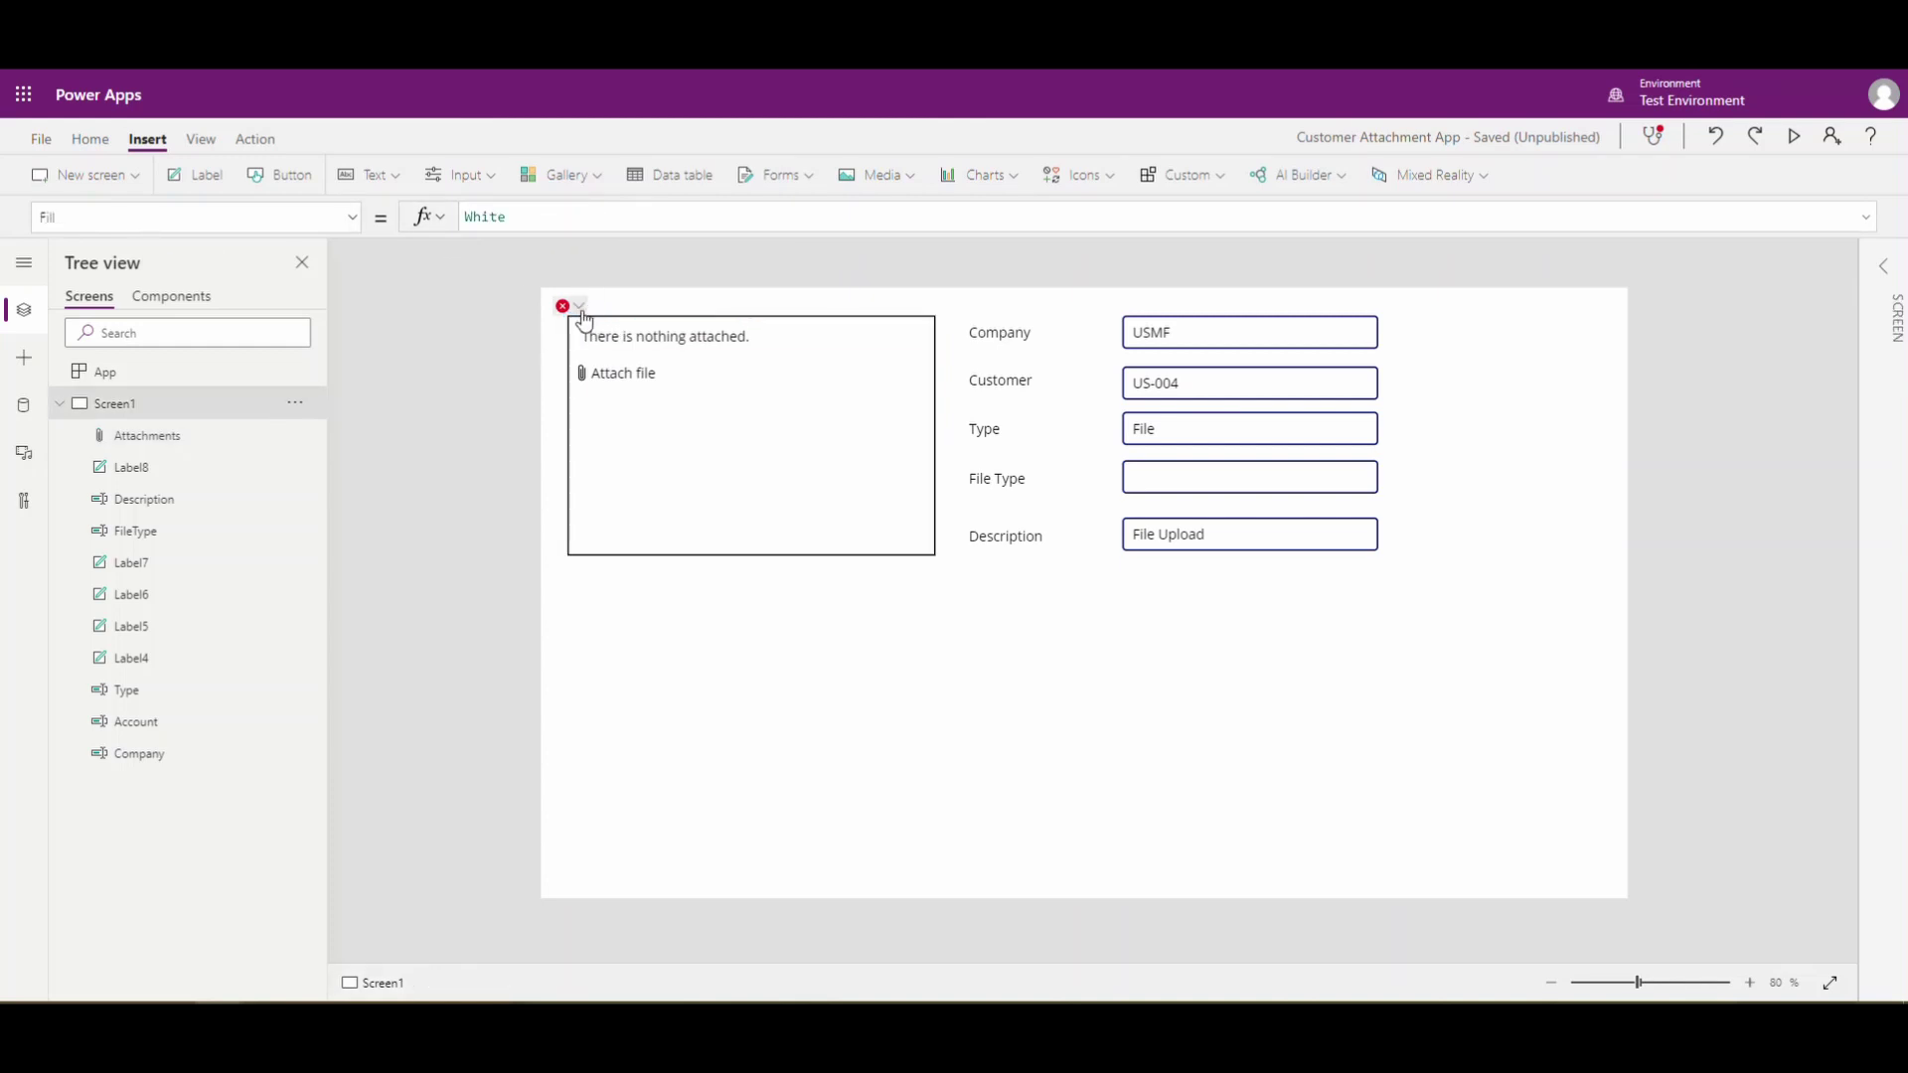
# Step: Clear the Tooltip formula so the Attachments control shows no error
pyautogui.click(581, 308)
pyautogui.click(600, 334)
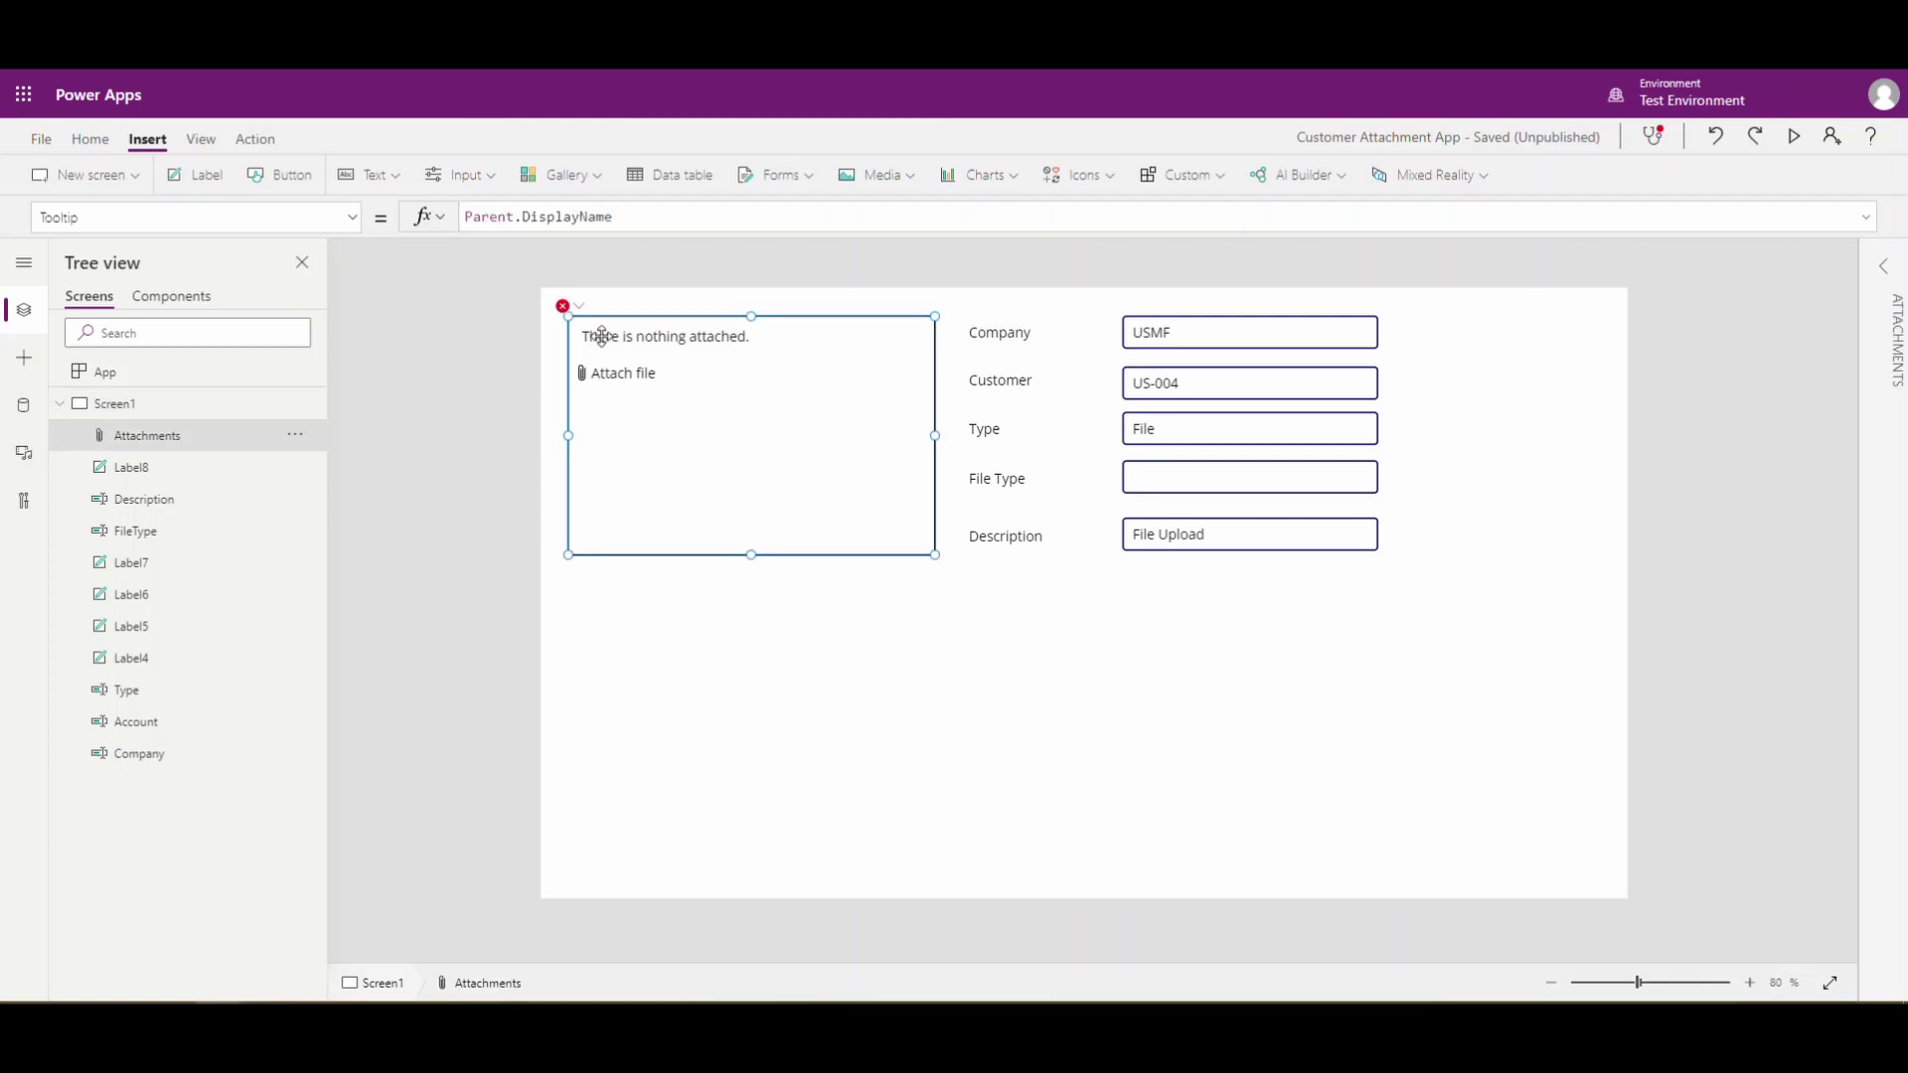
pyautogui.click(640, 212)
pyautogui.hotkey('ctrl', 'a')
pyautogui.press('BackSpace')
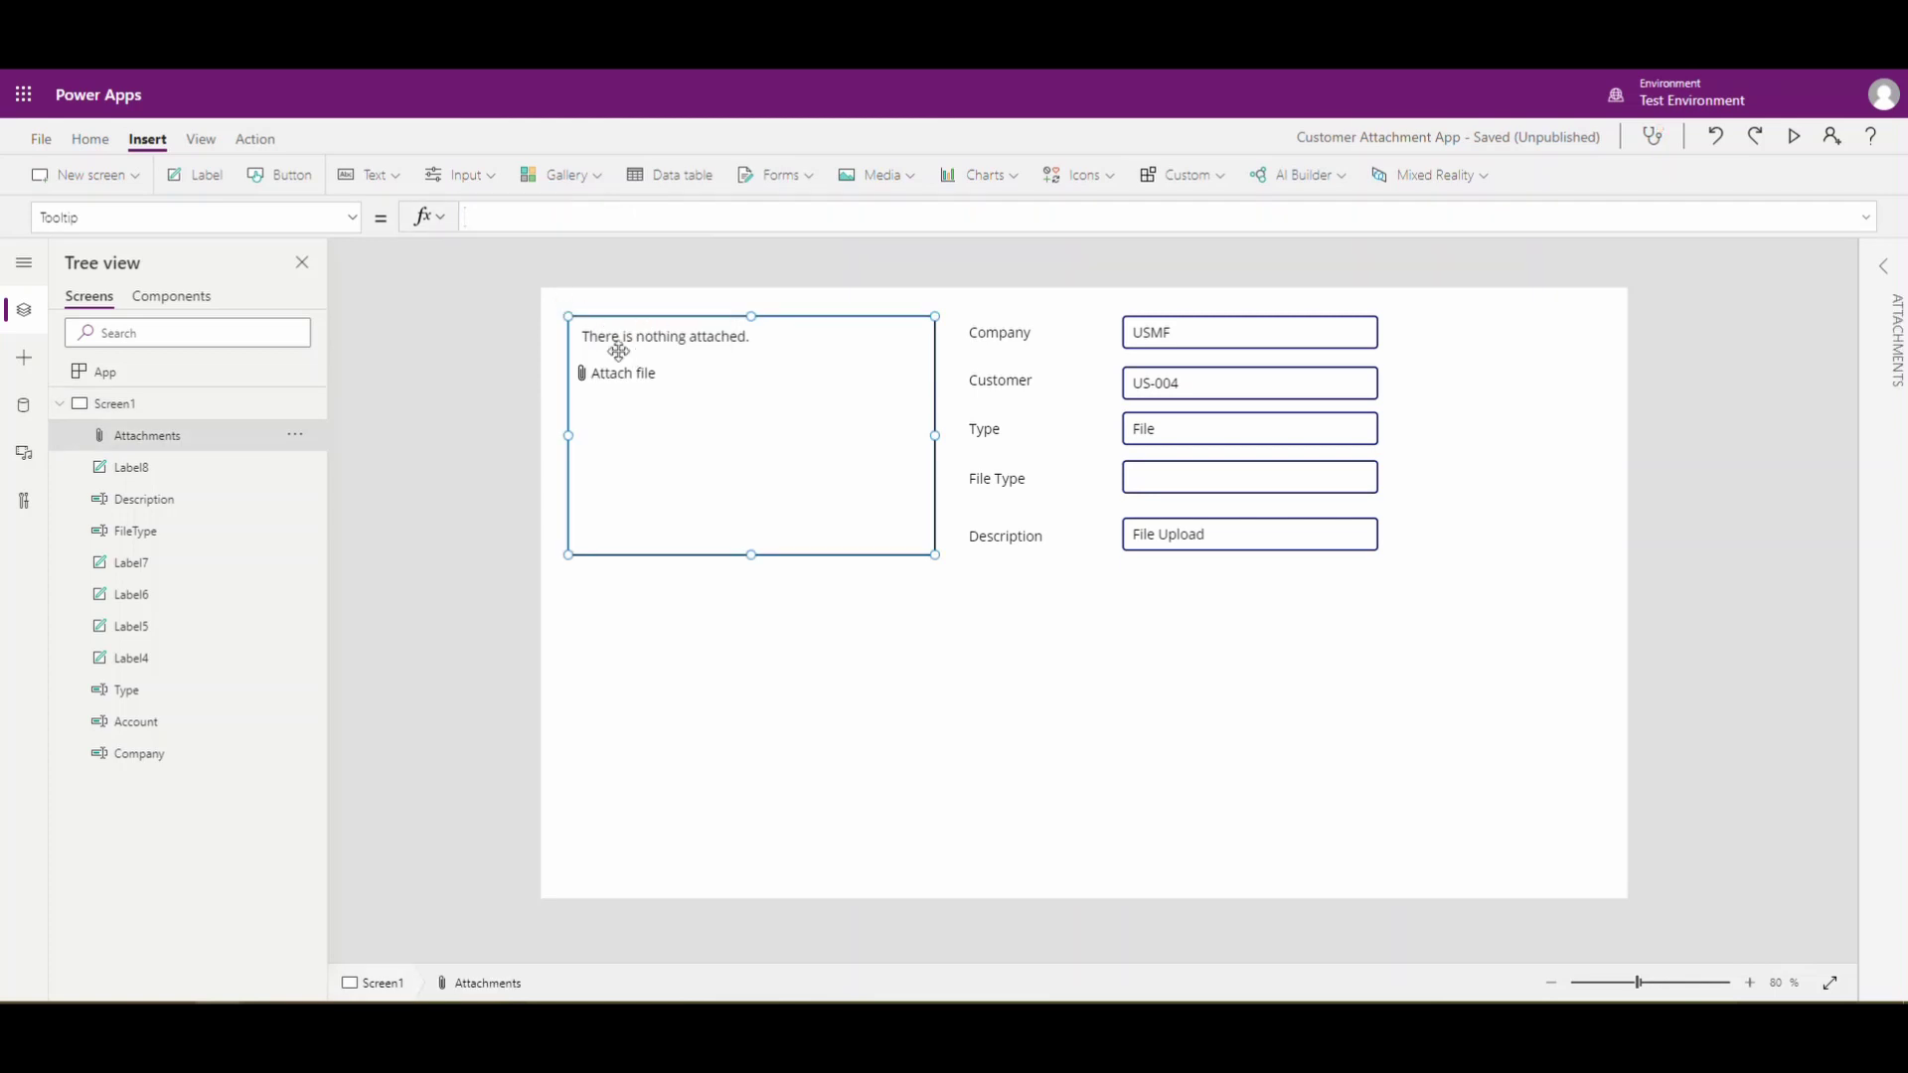
pyautogui.click(693, 660)
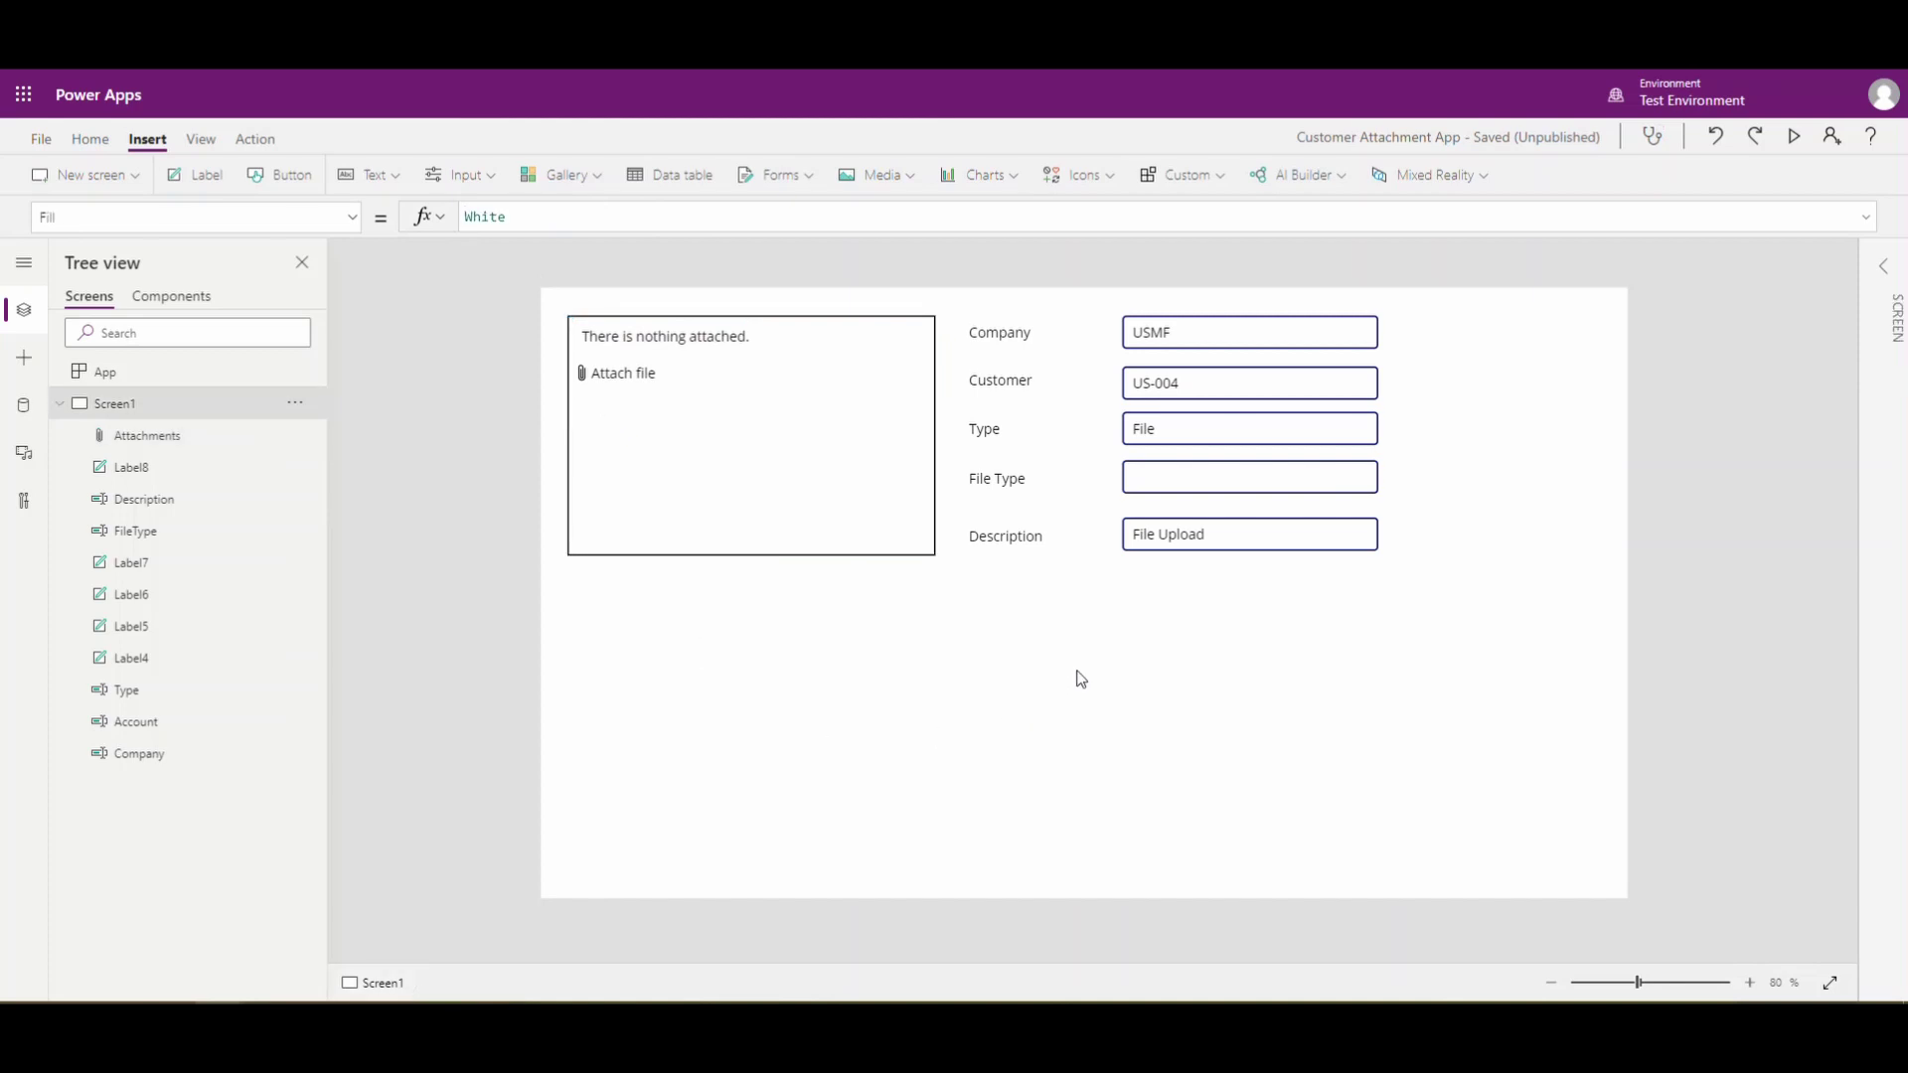
# Step: Insert Button6 below the Description field and set its Text to Upload
pyautogui.click(278, 175)
pyautogui.moveTo(620, 335); pyautogui.dragTo(1234, 623)
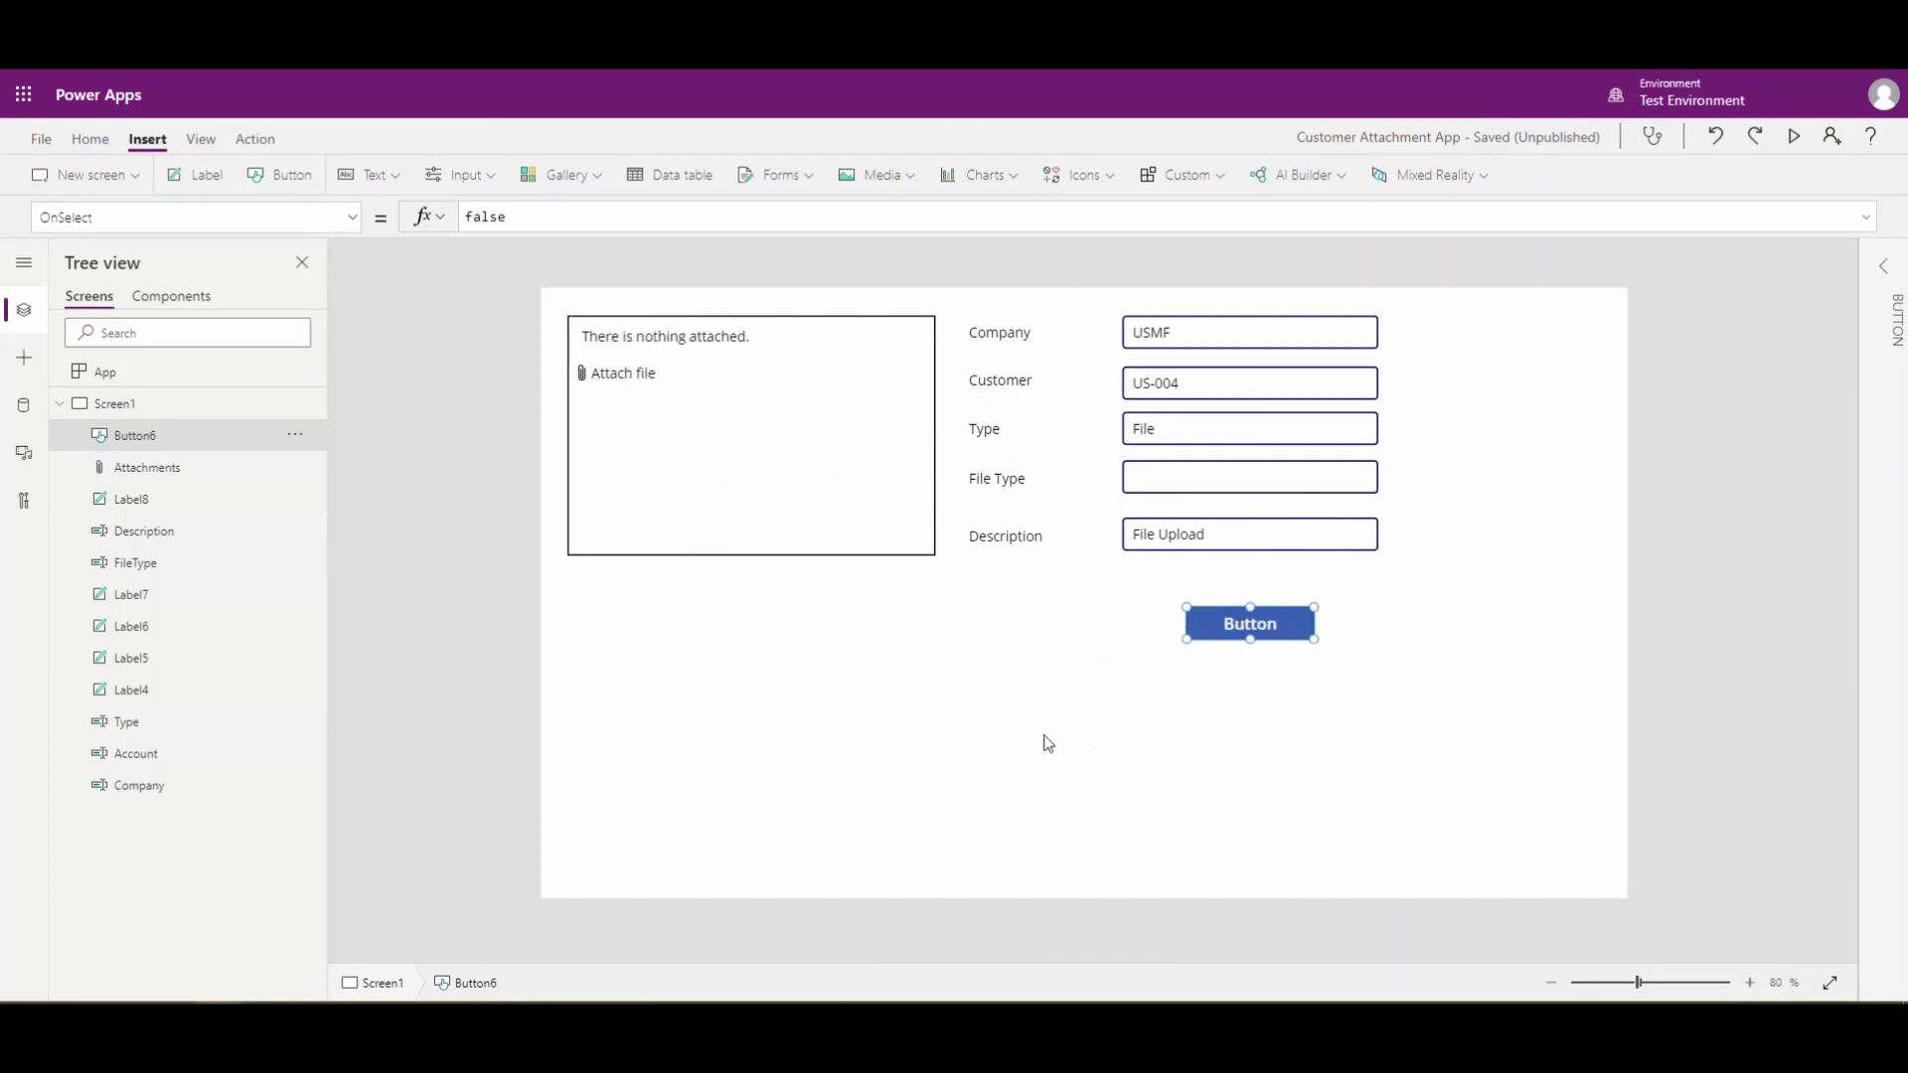
pyautogui.click(1883, 267)
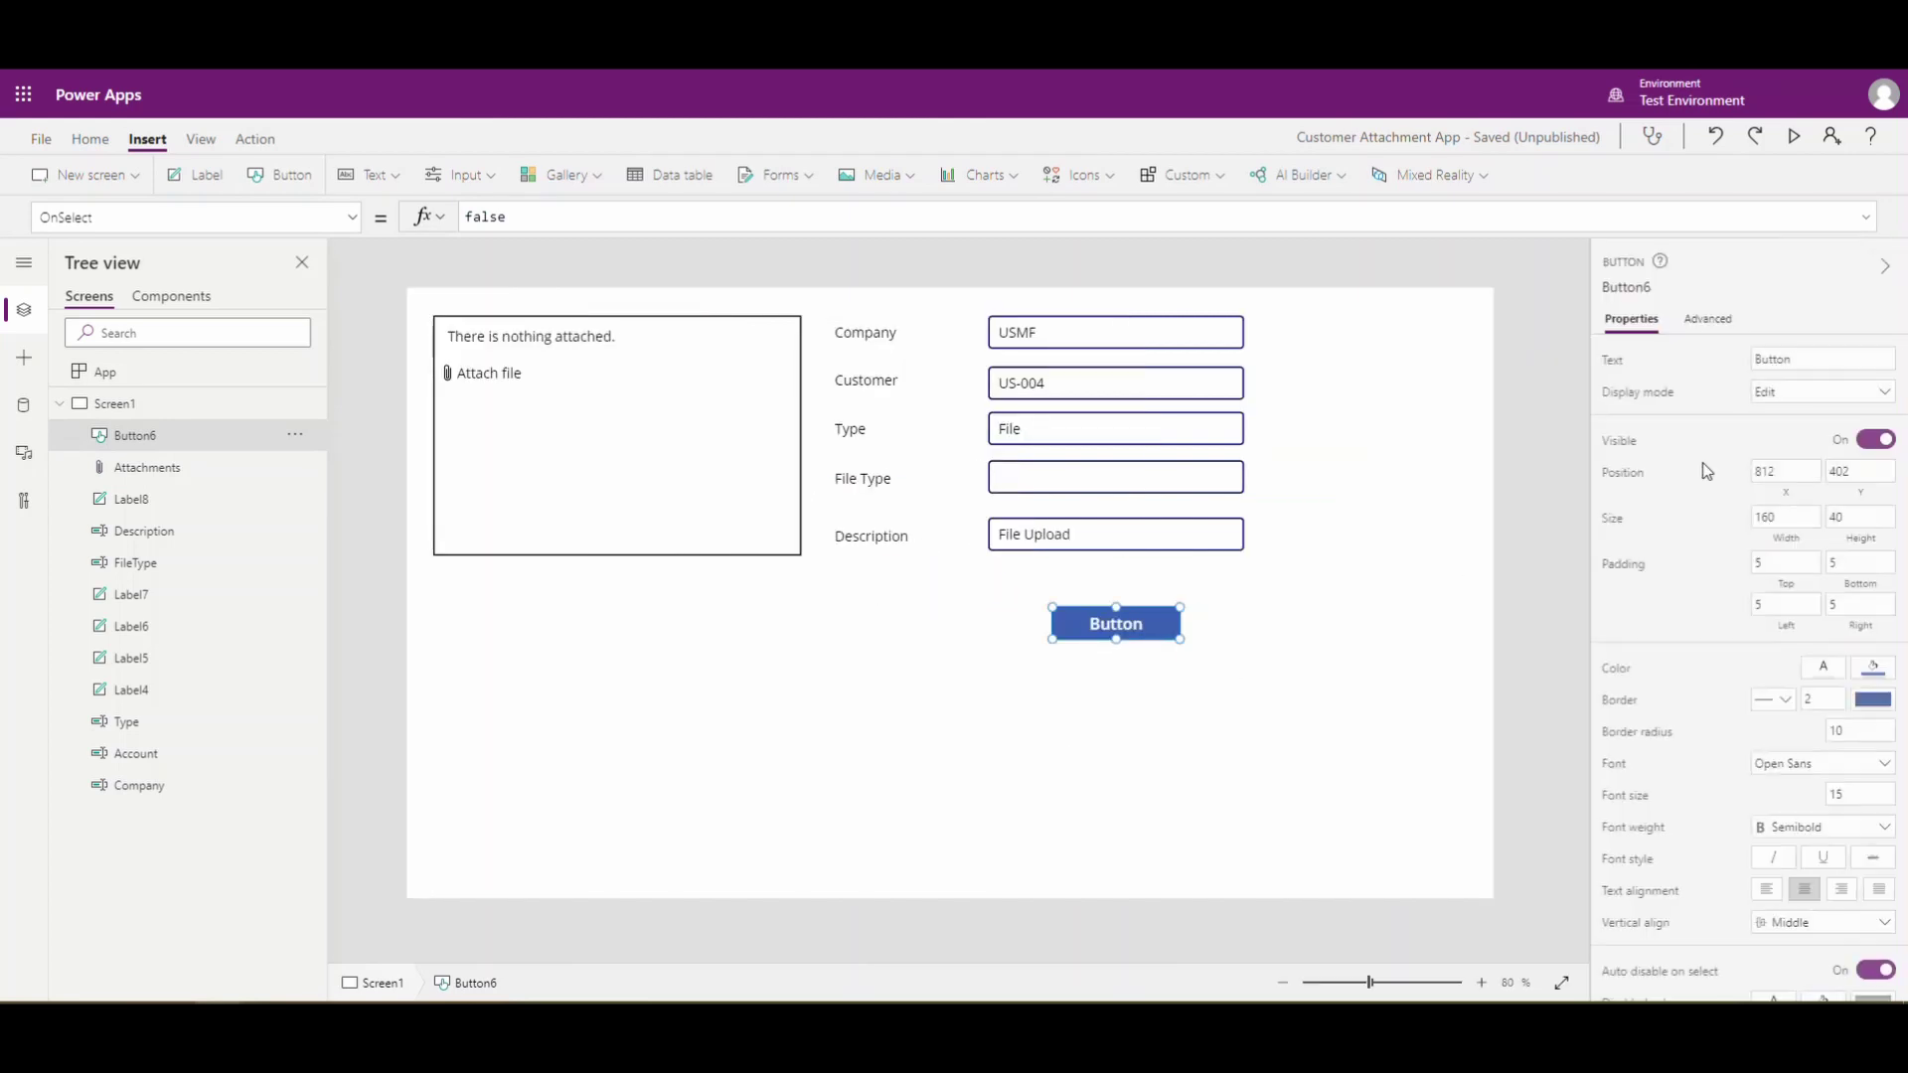
pyautogui.doubleClick(1794, 357)
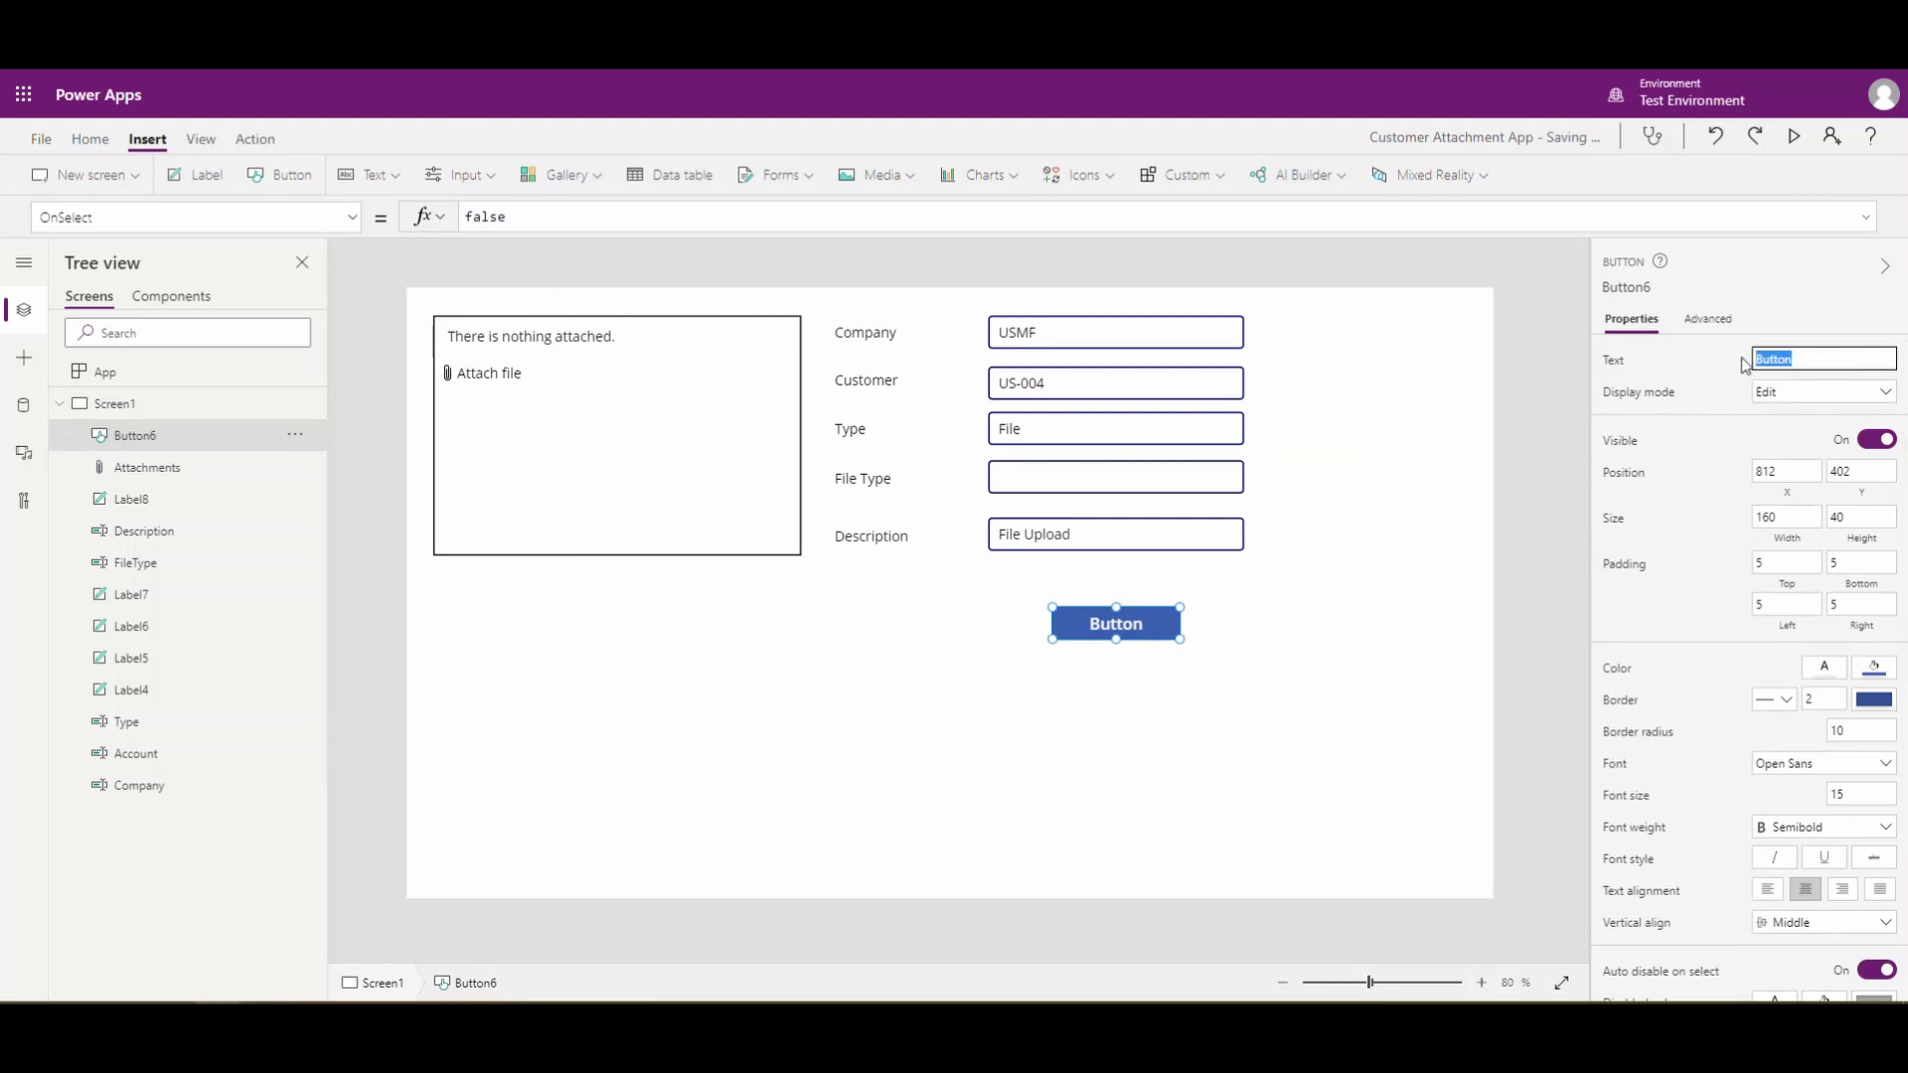
pyautogui.write('Upload')
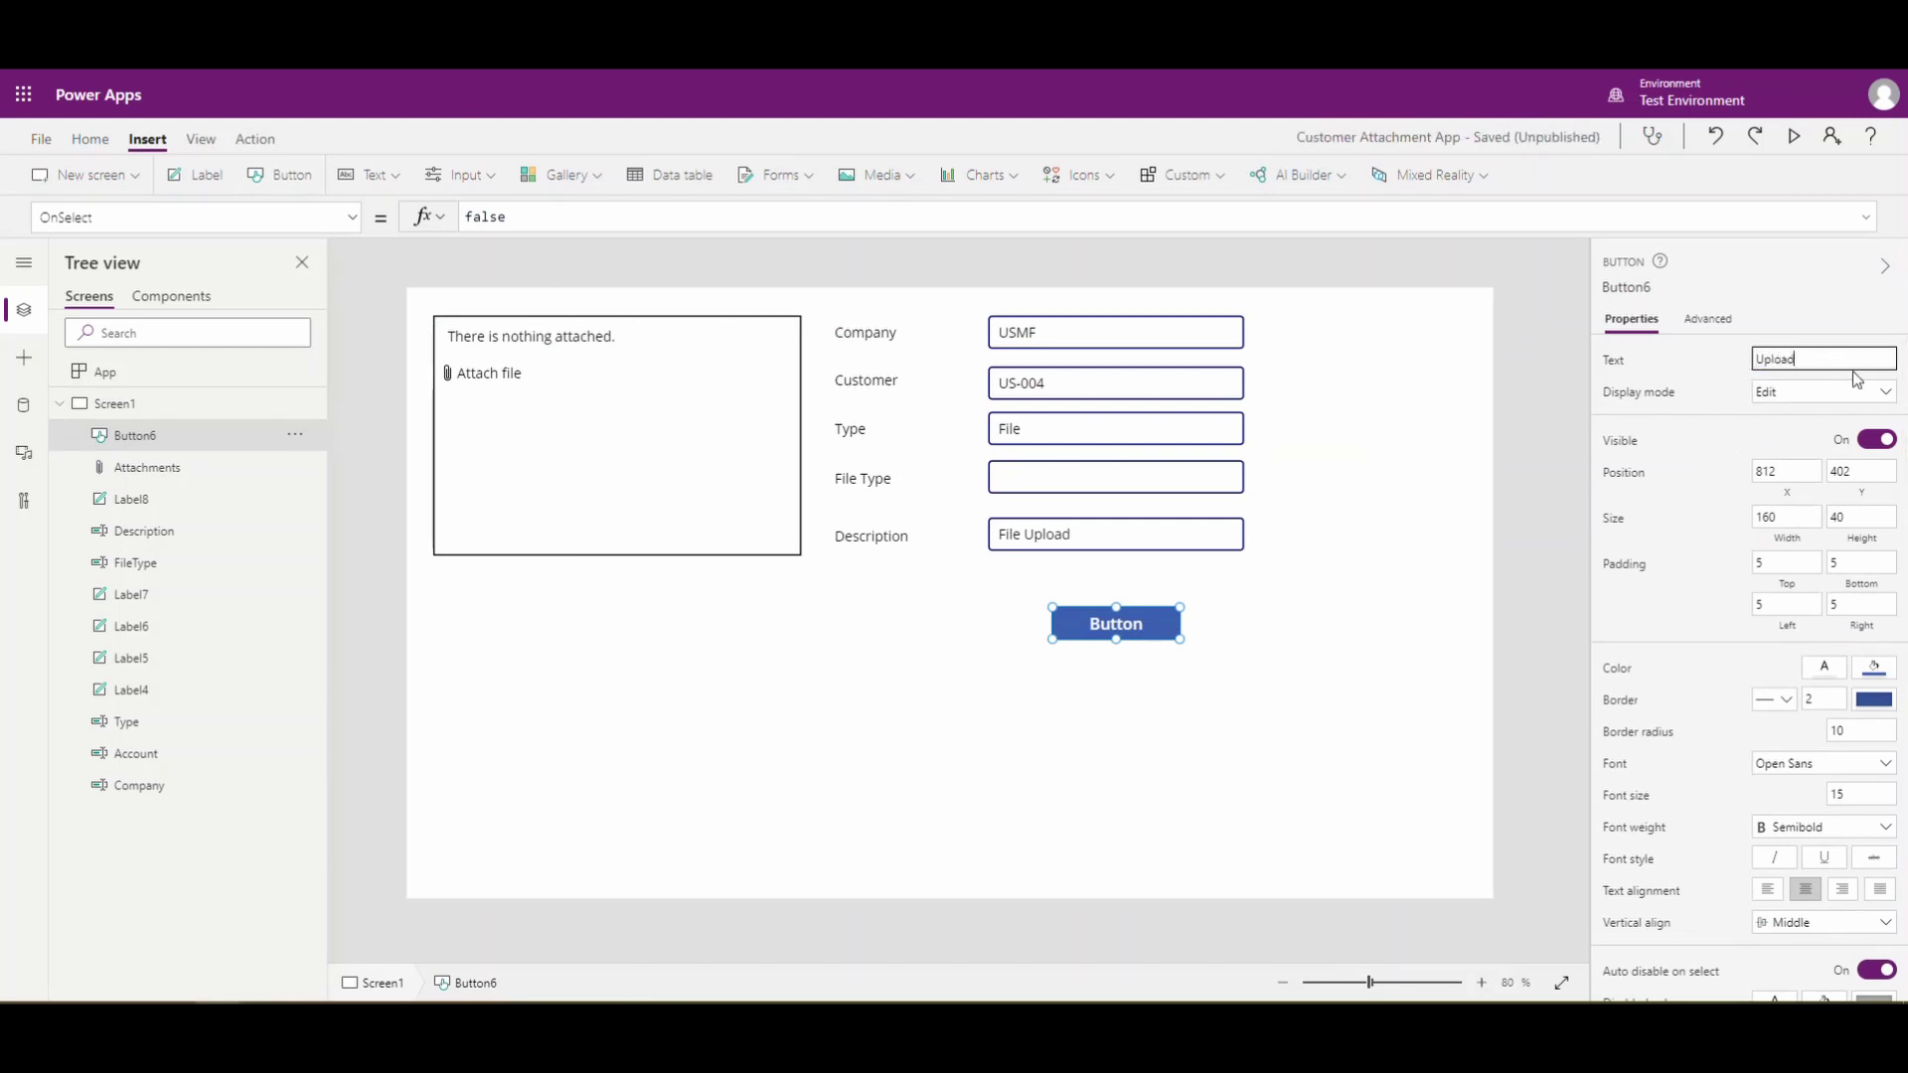
pyautogui.click(1446, 729)
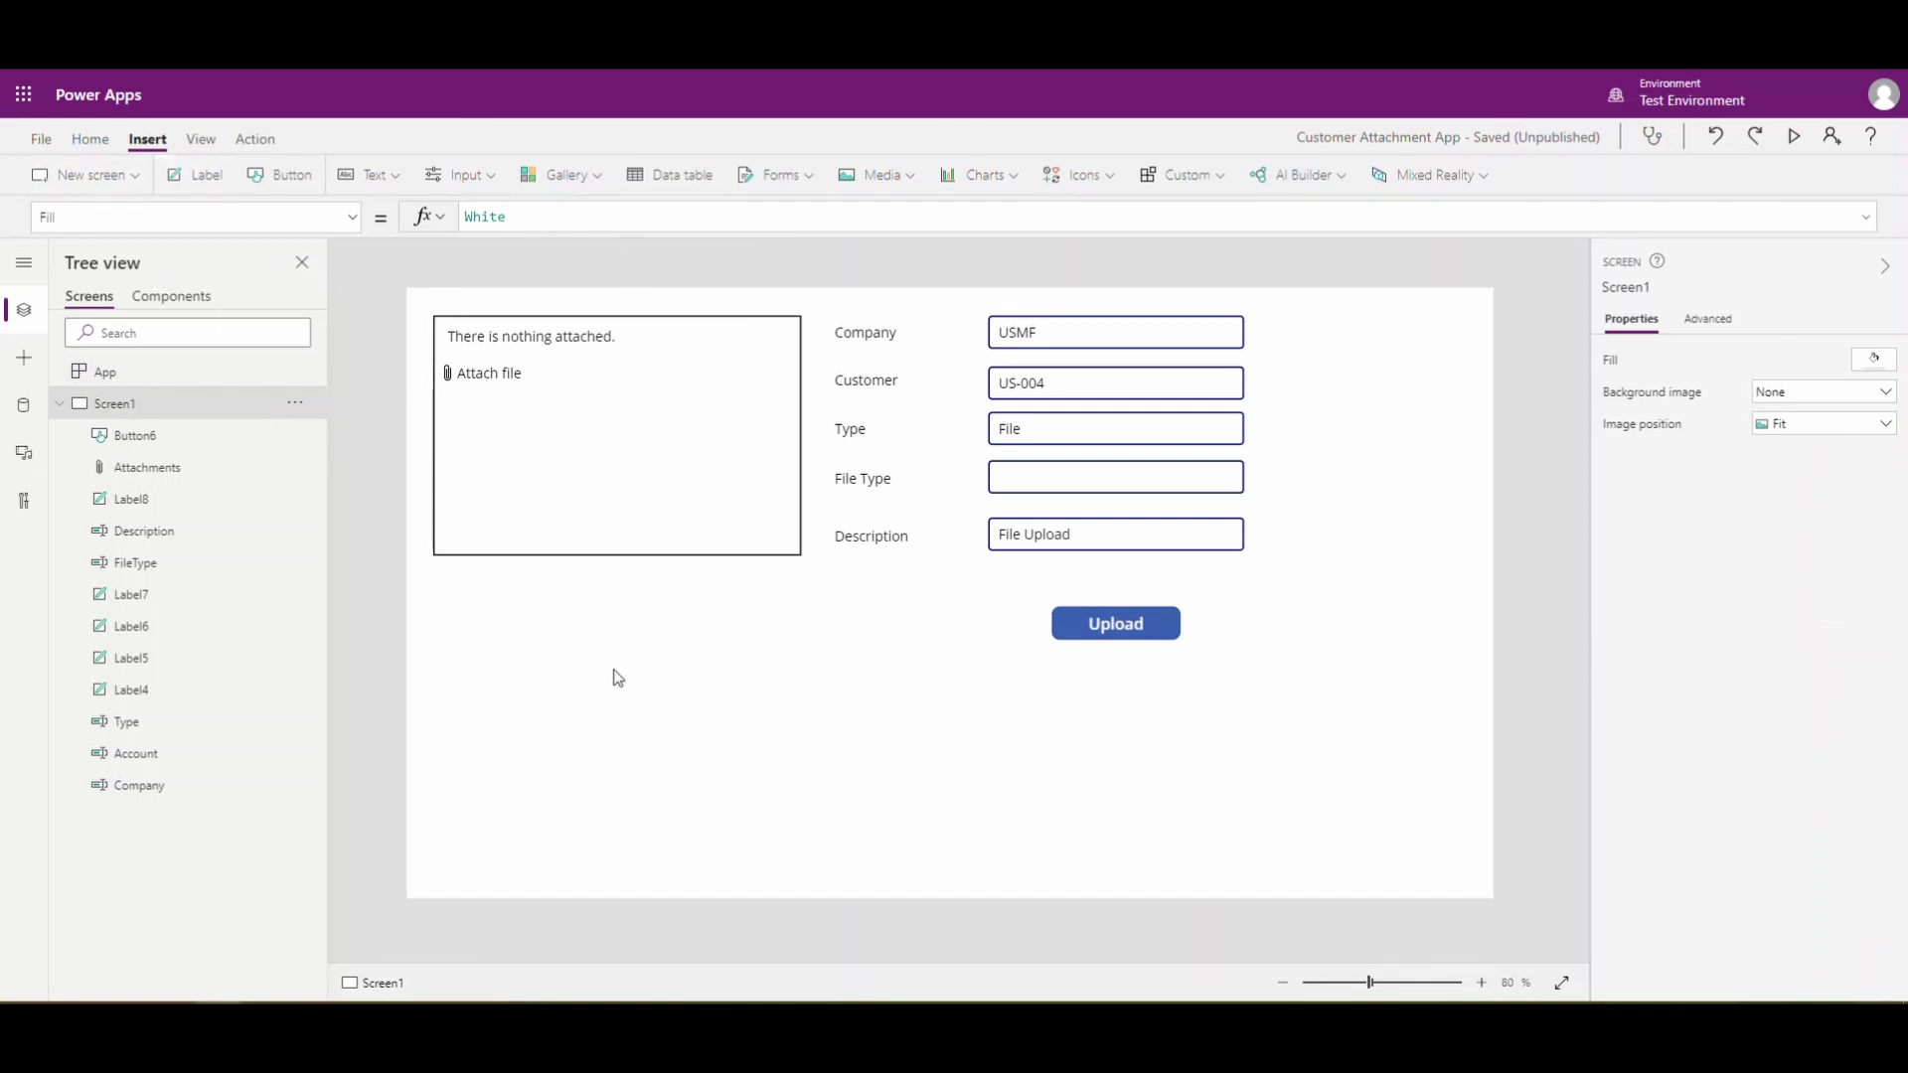
# Step: Run the Customer Attachment App in preview and attach the 'test' file from the Desktop
pyautogui.click(1799, 141)
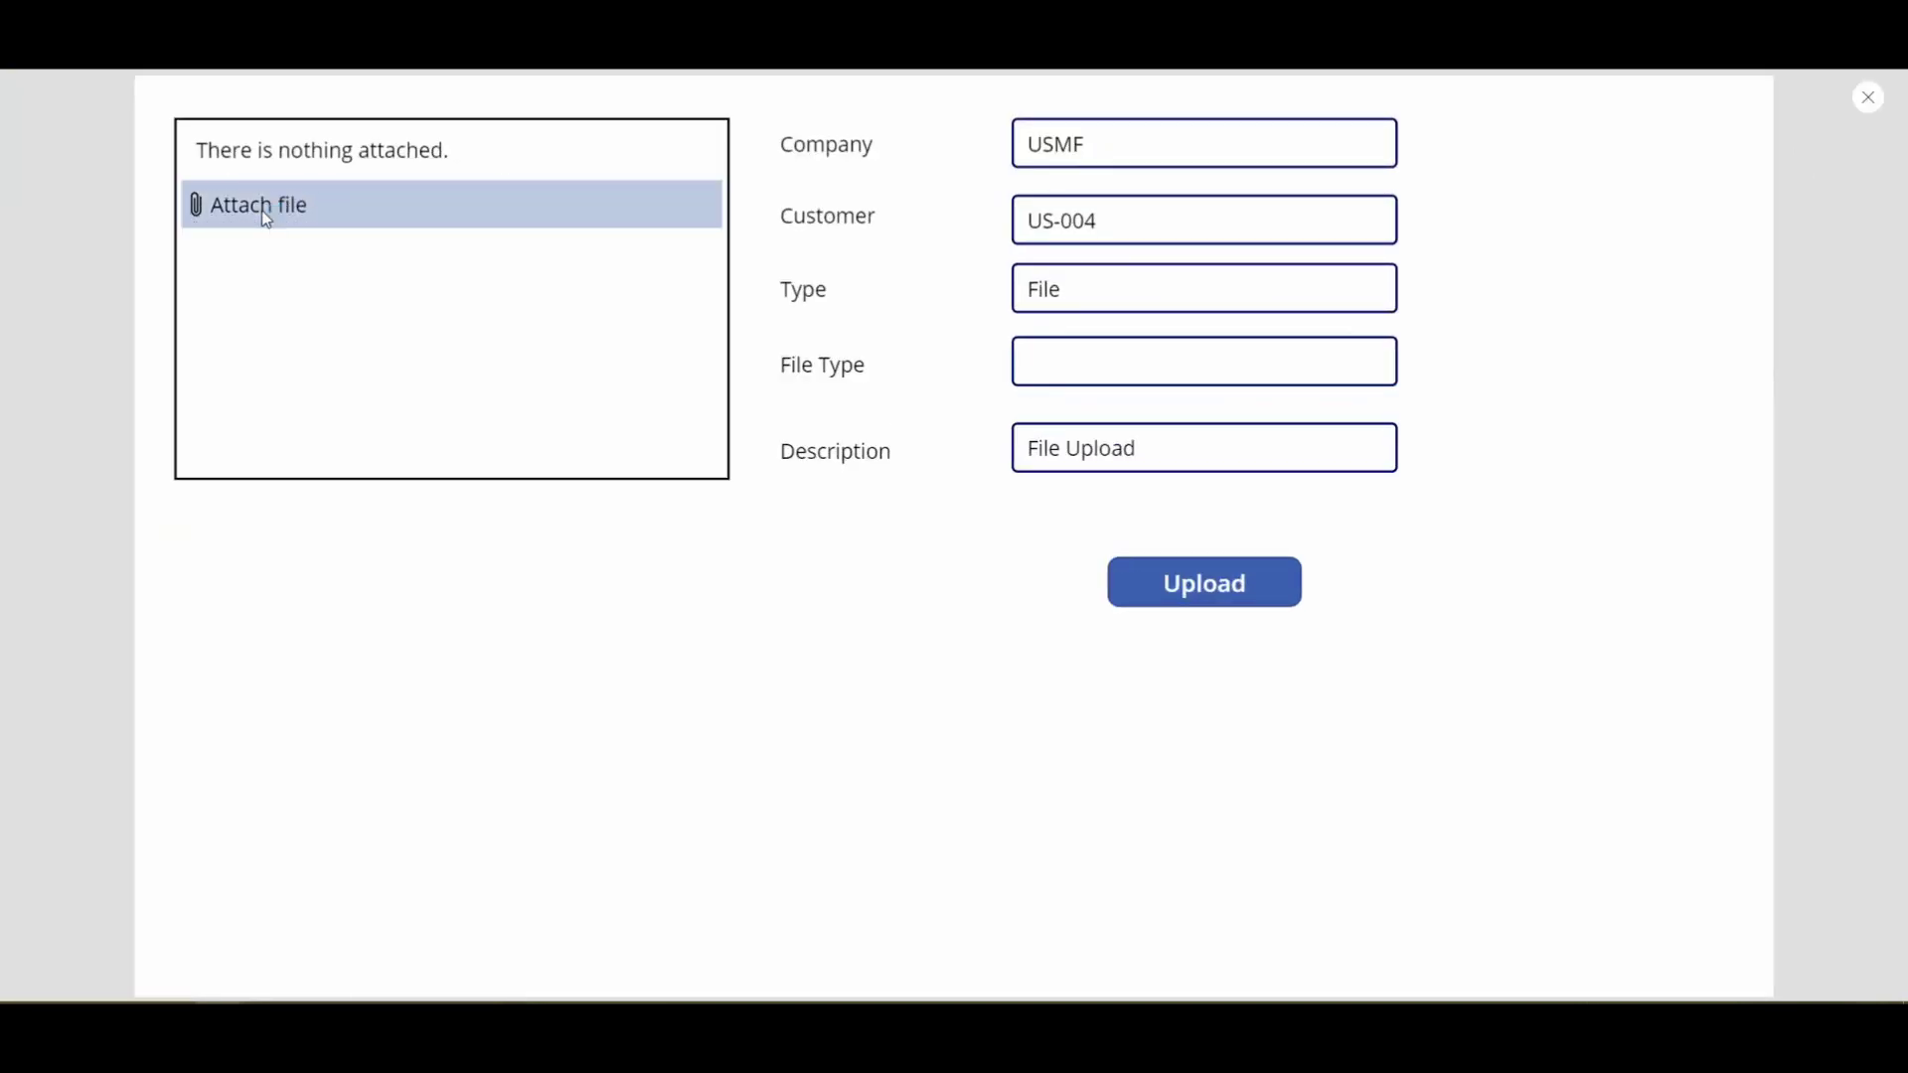
pyautogui.click(262, 212)
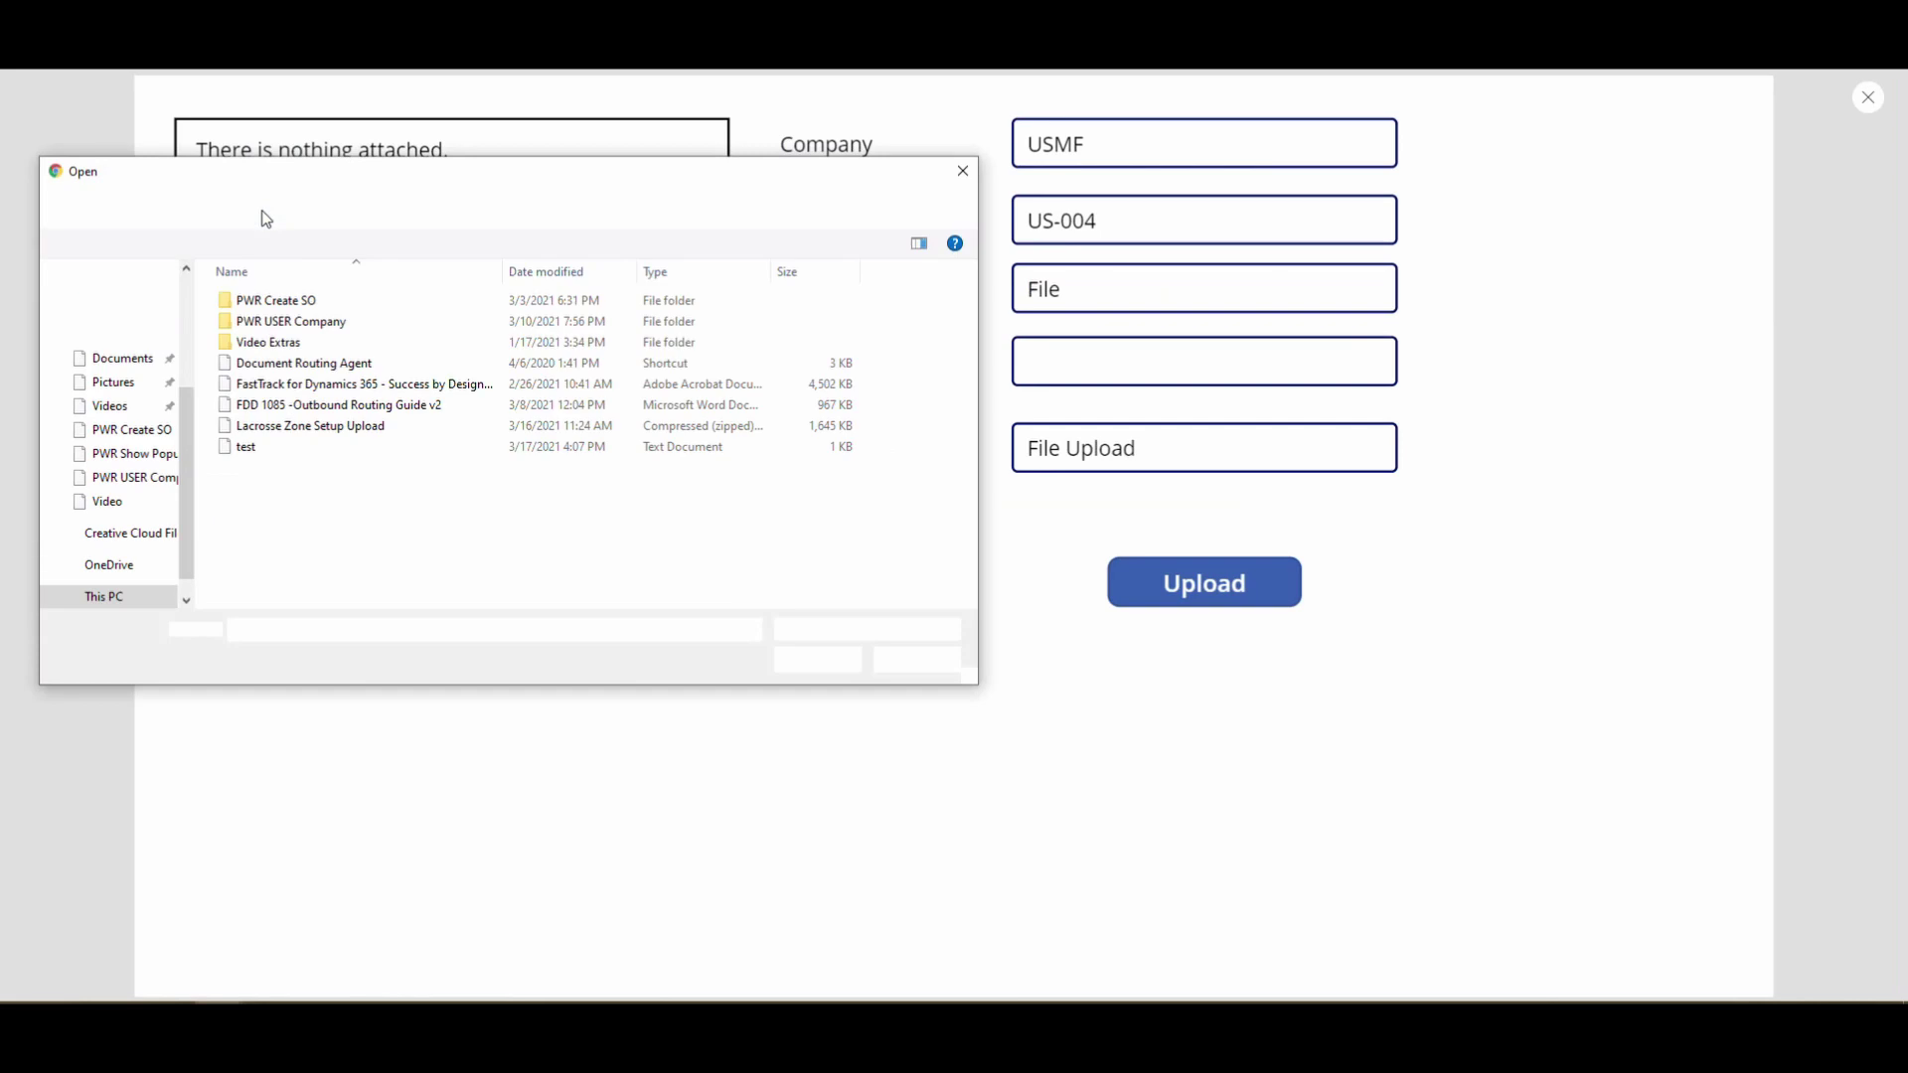
pyautogui.click(247, 447)
pyautogui.click(809, 664)
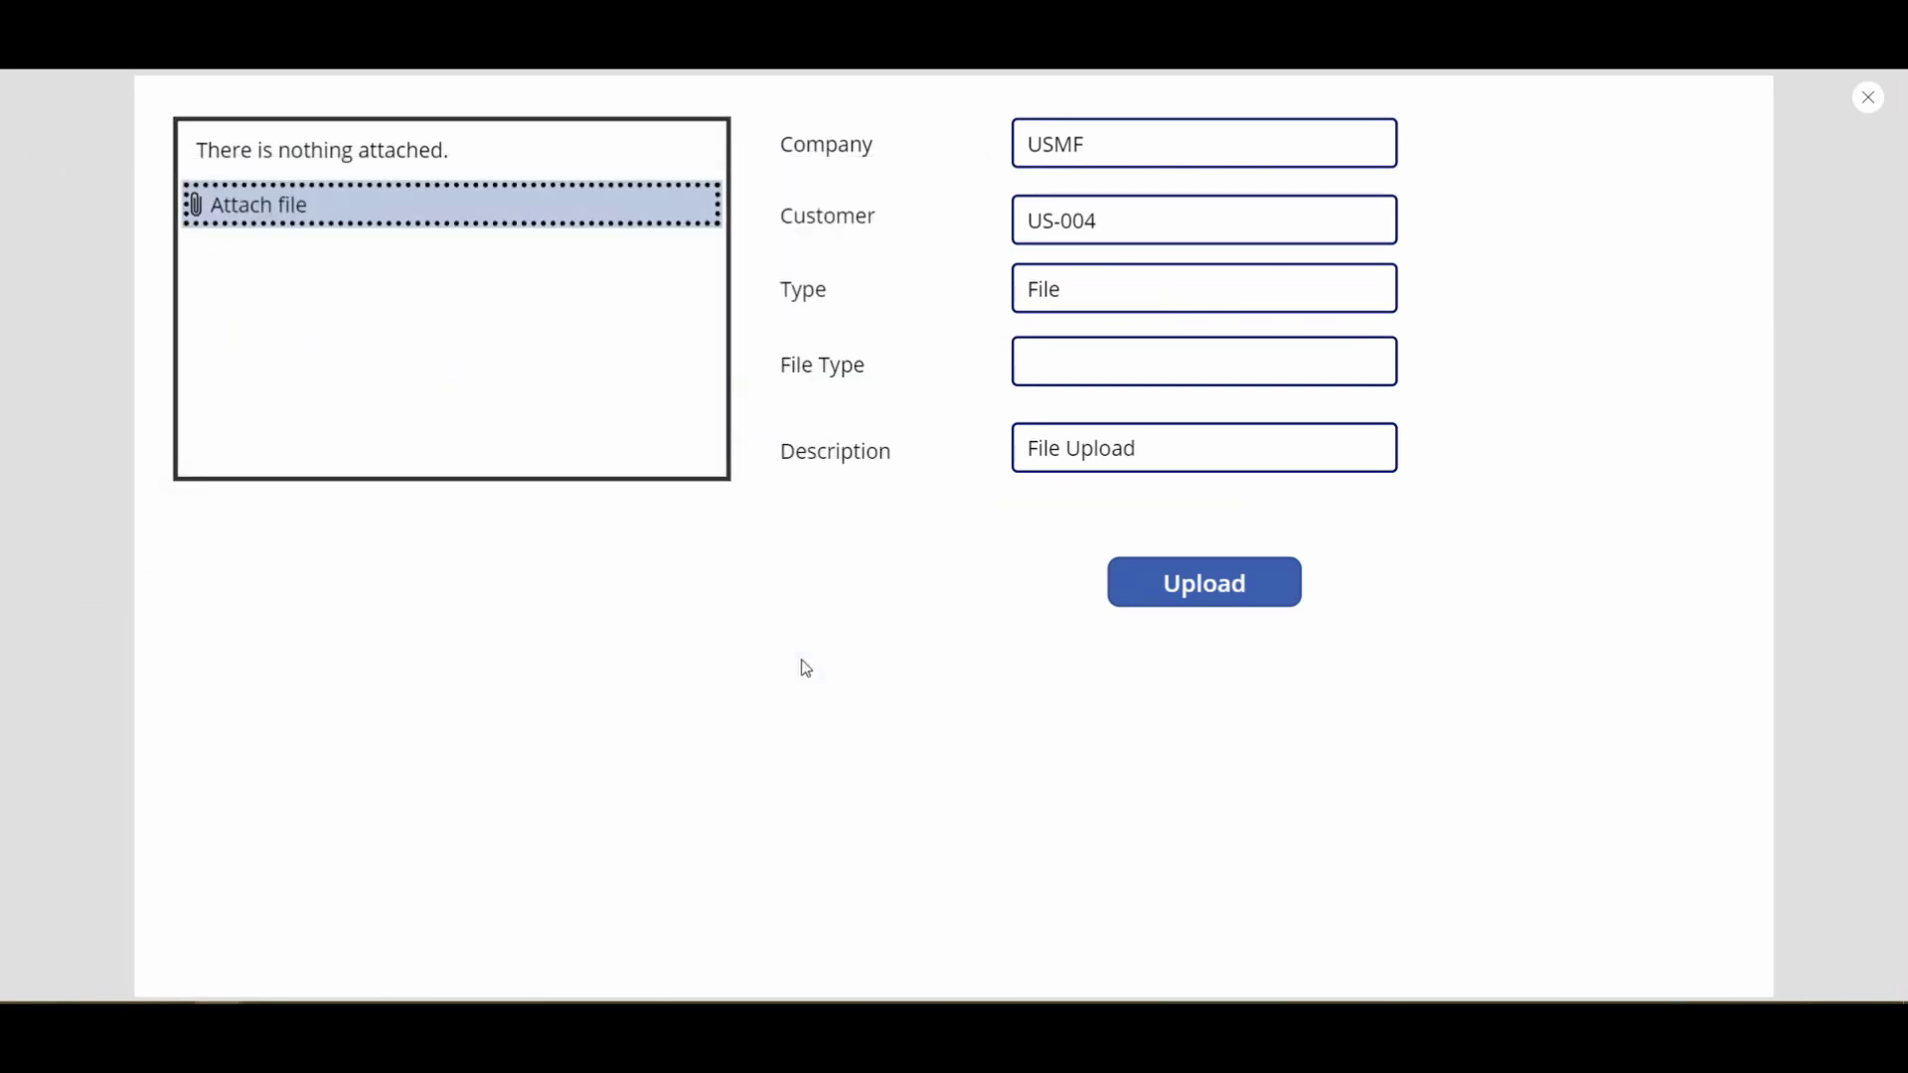